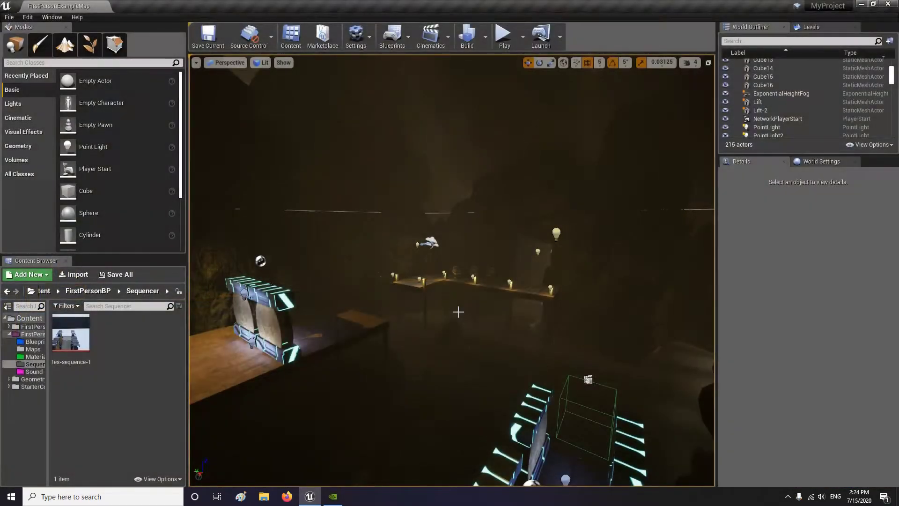
Step: Add a level sequence named FadeInScene, saved in the FirstPersonBP/Sequencer content folder
right_click_drag(435, 306, 454, 315)
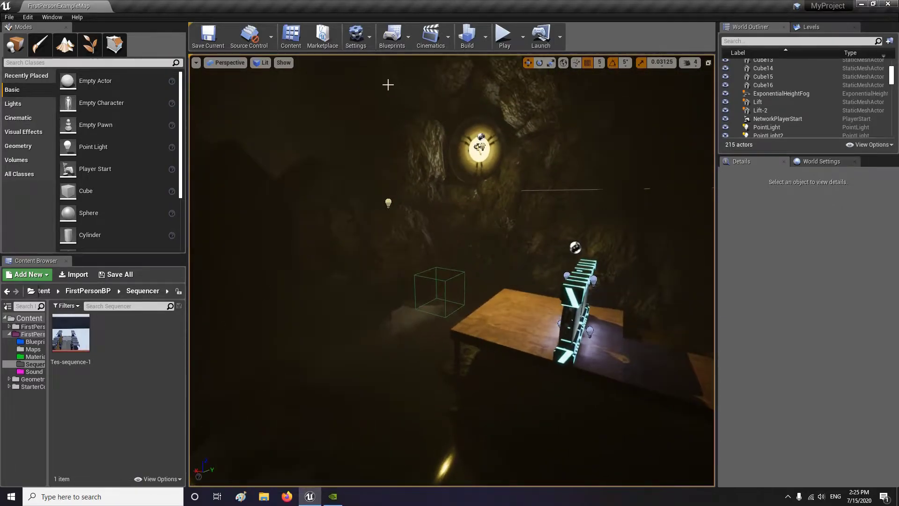
left_click(425, 46)
left_click(472, 61)
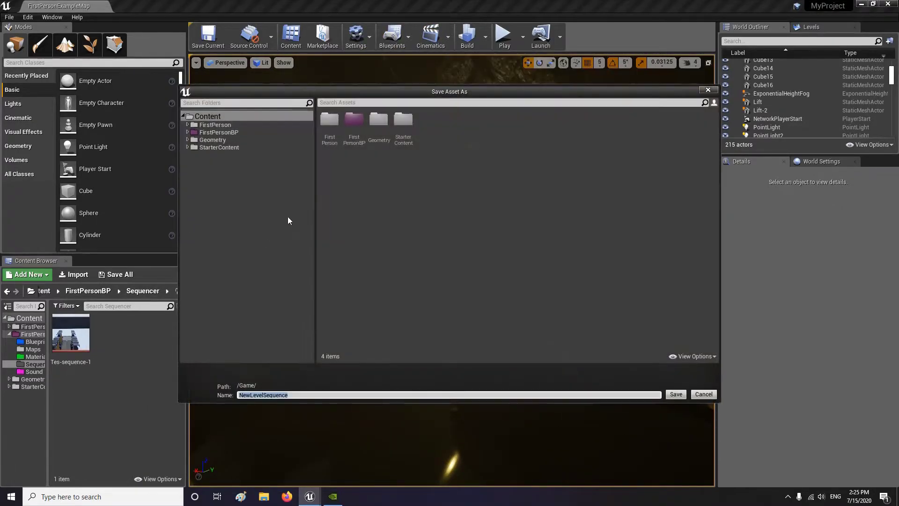
double_click(352, 119)
double_click(409, 122)
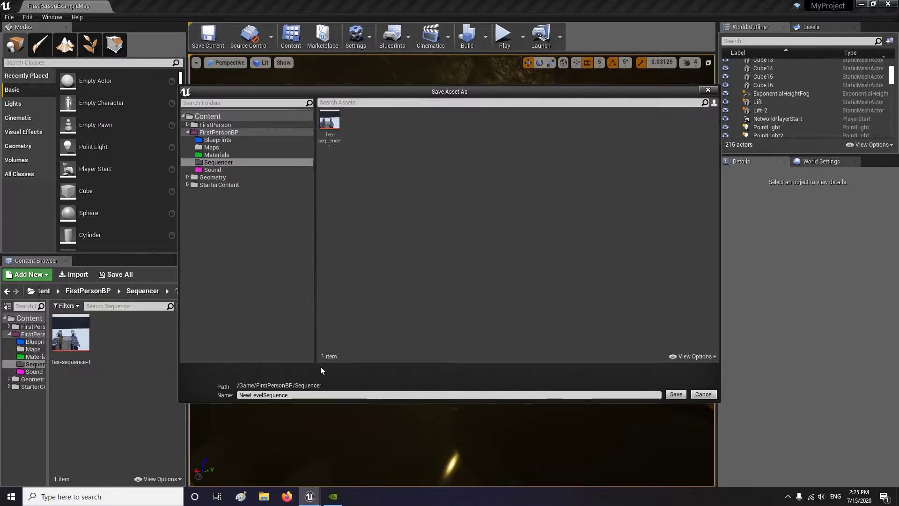
type("FadeInScene")
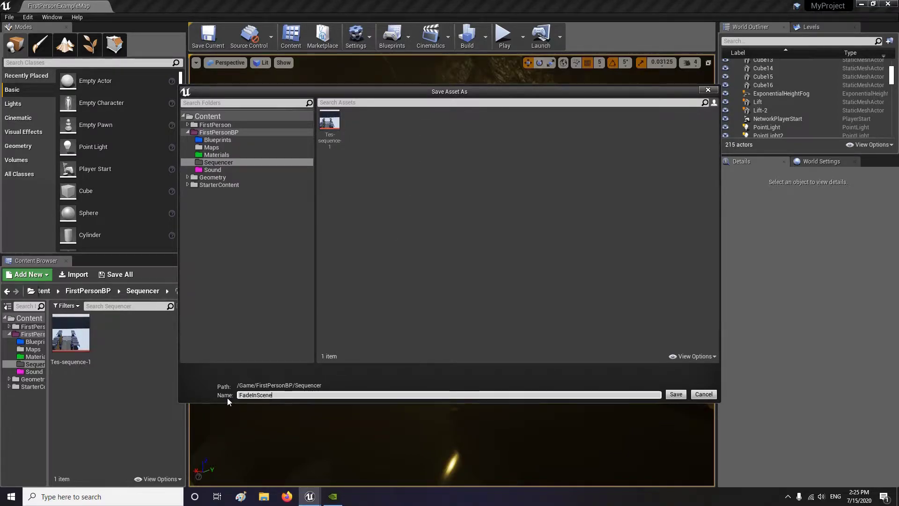
key("Return")
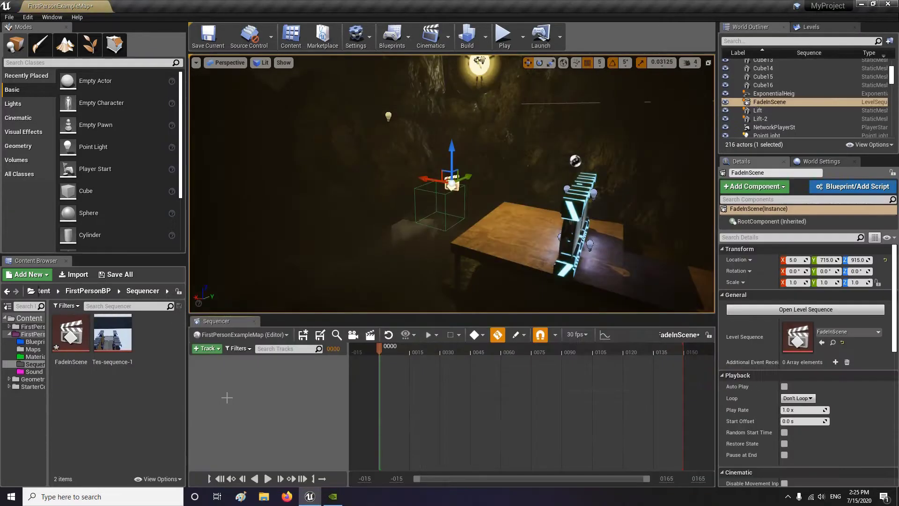
Step: Save the level and the new sequence, keeping the Sequencer docked beneath the viewport
key("ctrl+shift+s")
key("Return")
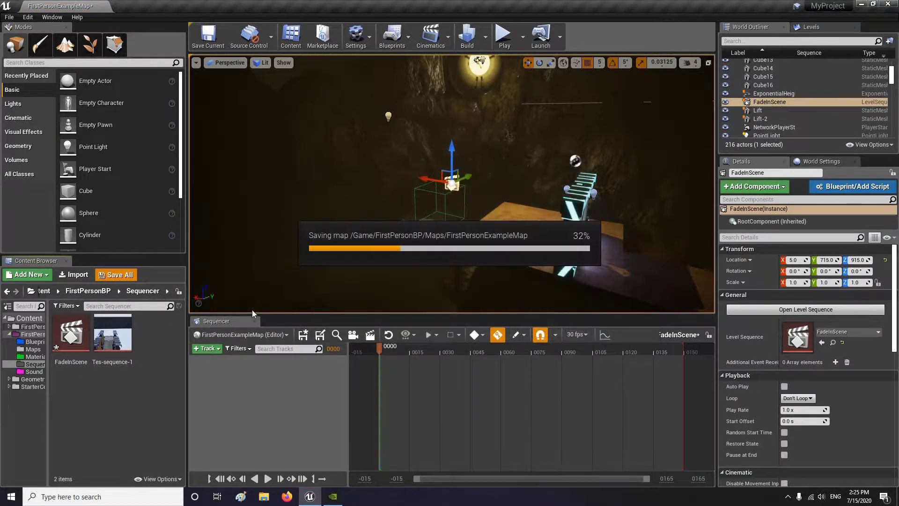
left_click_drag(220, 321, 302, 431)
left_click_drag(373, 272, 375, 312)
Step: Frame the rock ledges beneath the glowing round light and add a new cine camera to the FadeInScene sequence from that view
right_click_drag(580, 192, 683, 182)
right_click_drag(571, 220, 485, 203)
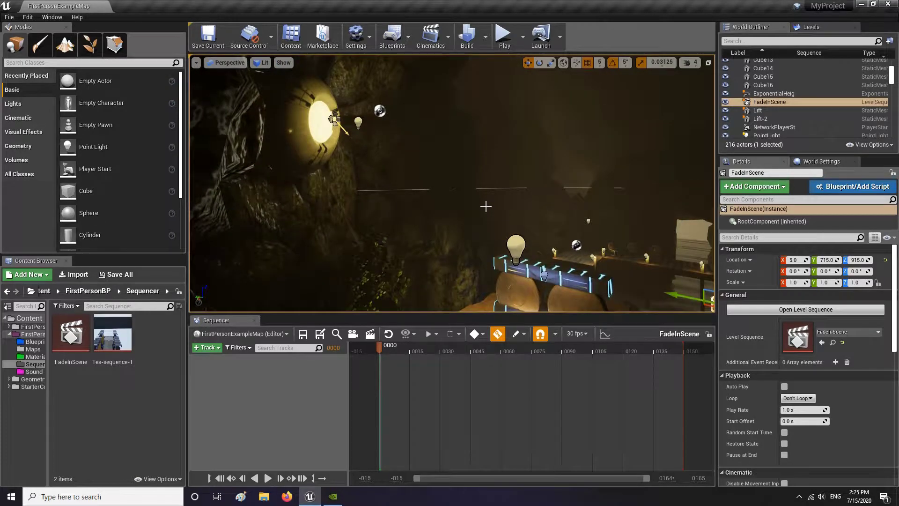
left_click(489, 184)
right_click_drag(482, 187, 508, 213)
key("g")
right_click_drag(366, 164, 412, 166)
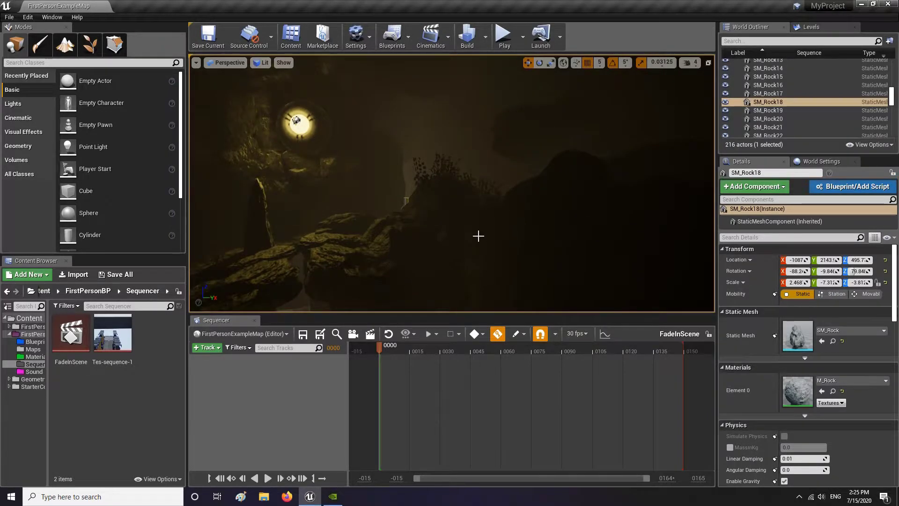
right_click_drag(478, 235, 510, 244)
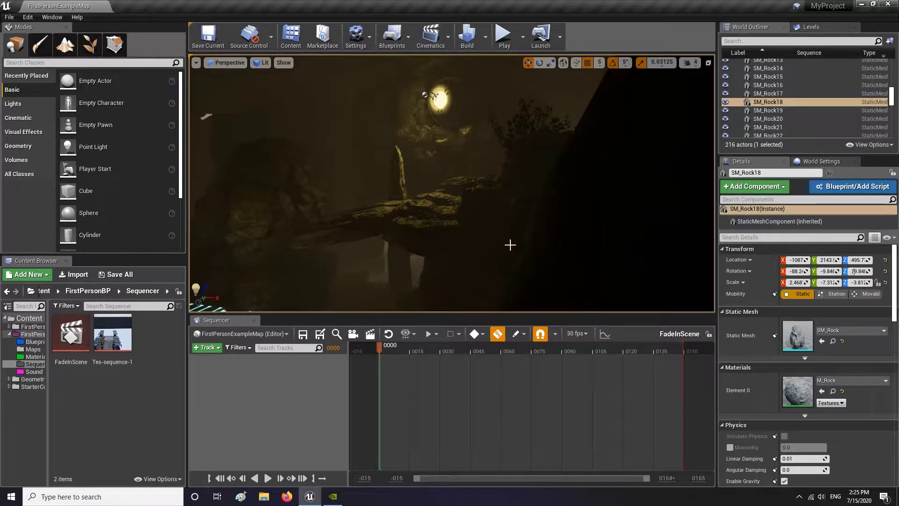
left_click(353, 335)
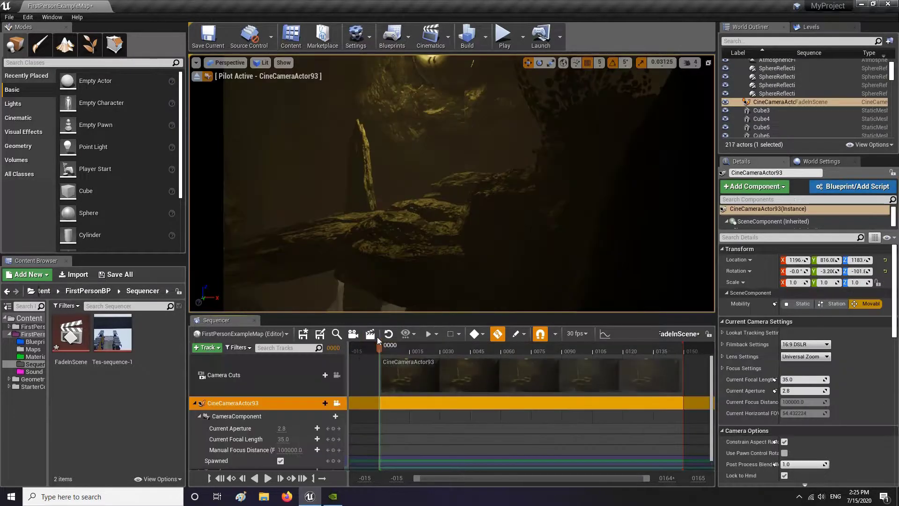
Step: Collapse the cine camera's component tracks, key its Transform at frame 0, and try switching the viewport between camera and free view
left_click(221, 379)
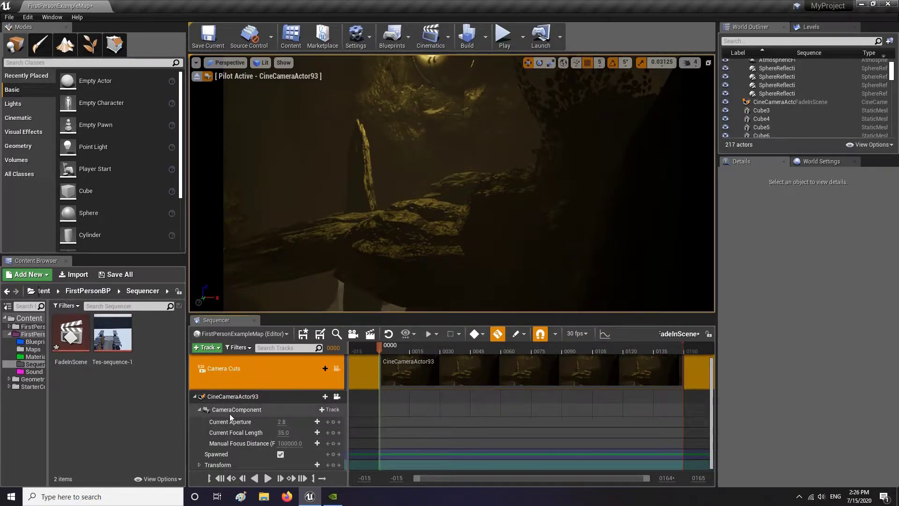
left_click(199, 409)
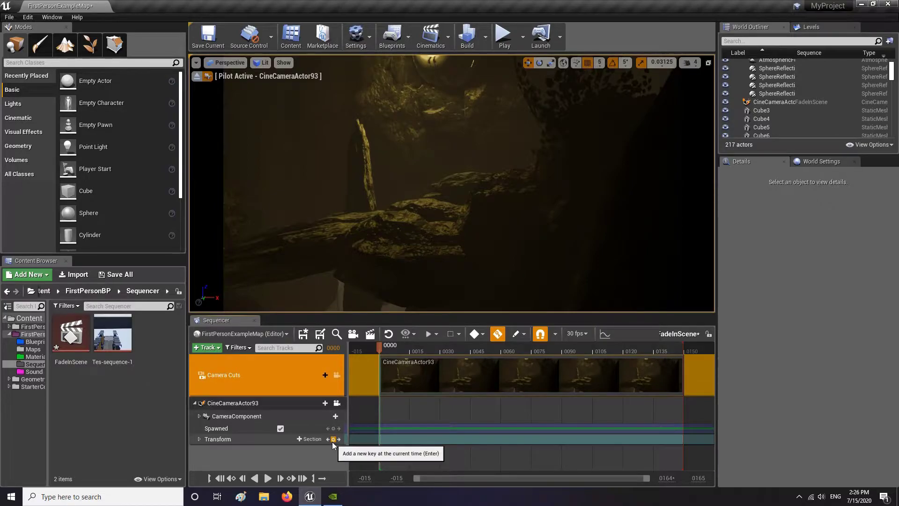
left_click(337, 403)
left_click(337, 403)
left_click(336, 403)
left_click(337, 404)
left_click(336, 404)
right_click_drag(490, 219, 604, 219)
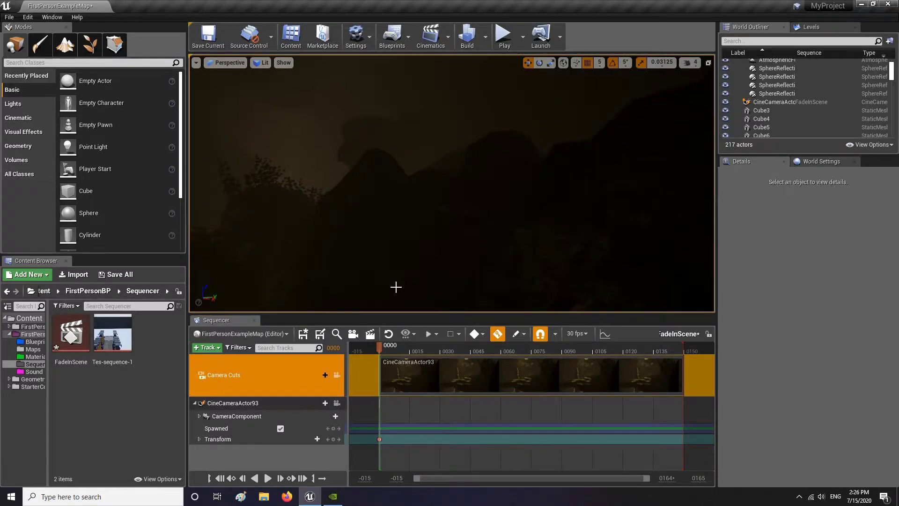
Step: View through the cine camera, reposition it at frame 90 to face the glowing round light, and key its Transform
left_click(336, 403)
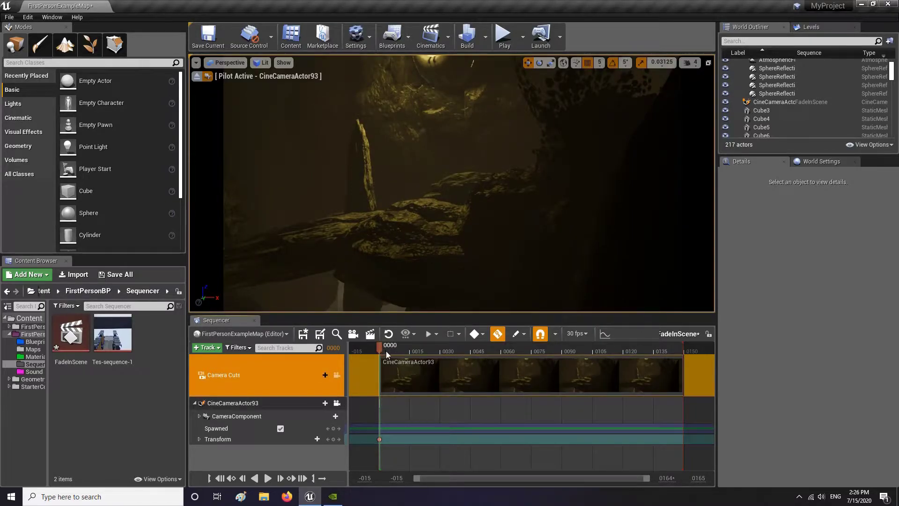
left_click_drag(557, 347, 563, 348)
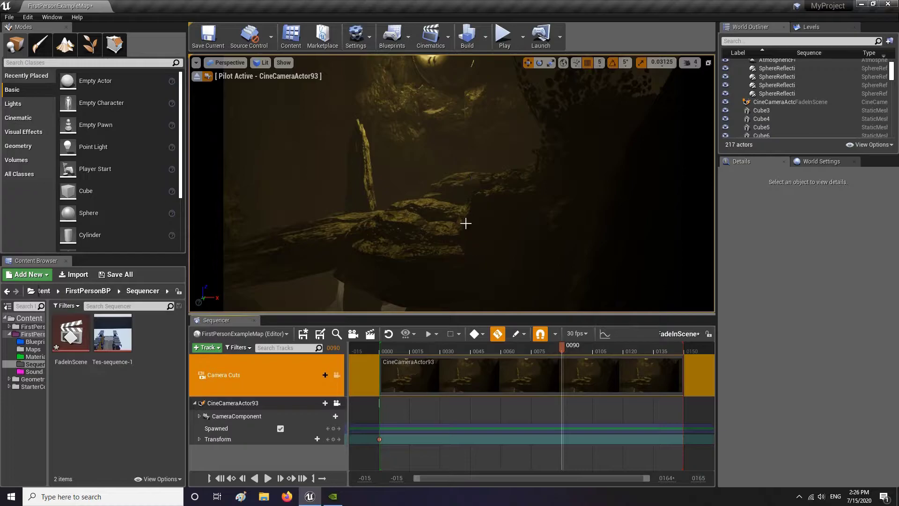
mouse_move(456, 246)
right_mouse_down()
mouse_move(432, 203)
mouse_move(436, 255)
mouse_move(439, 244)
mouse_move(457, 257)
mouse_move(457, 240)
right_mouse_up()
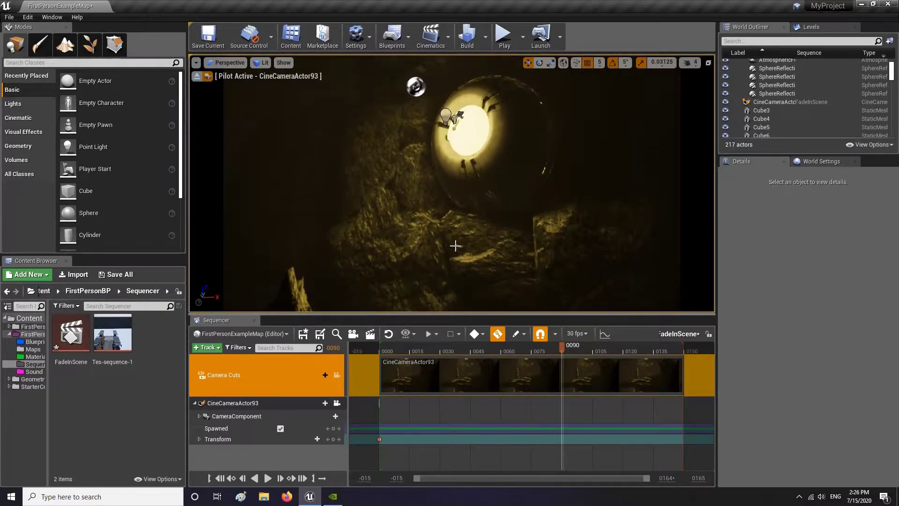
Step: Key the cine camera as spawned at frame 0 and as not spawned at frame 90
left_click_drag(564, 349, 382, 355)
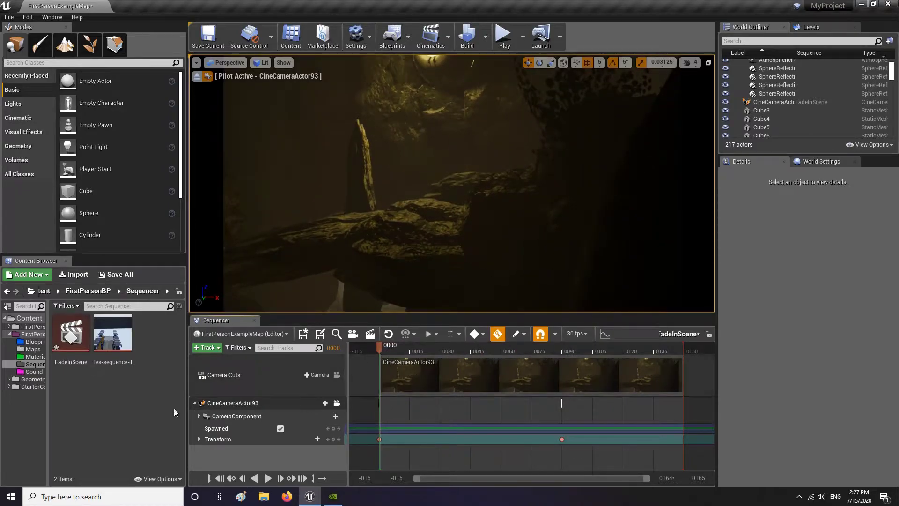
left_click(333, 432)
left_click_drag(379, 348, 561, 359)
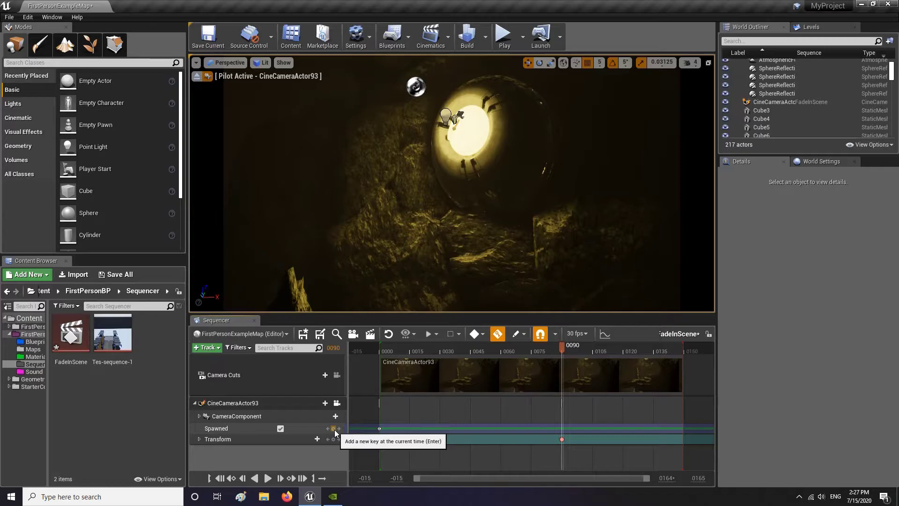
left_click(280, 428)
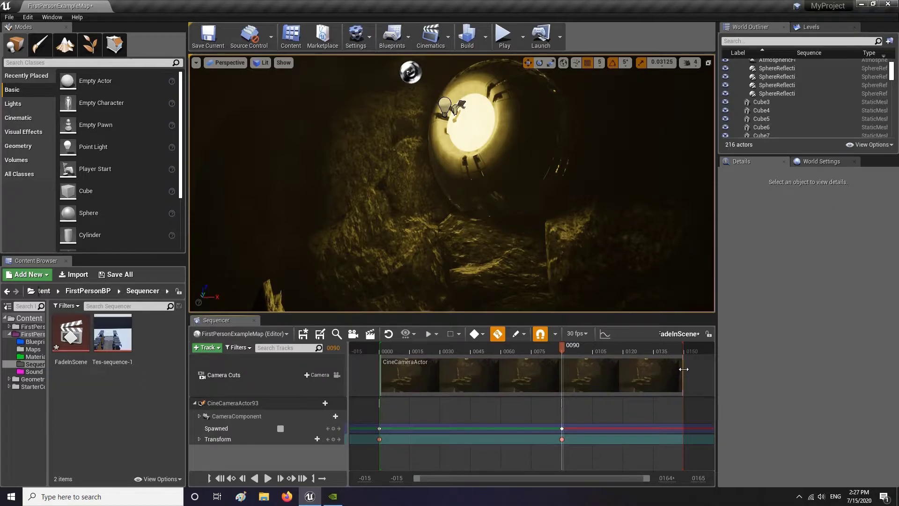
Step: Trim the camera cut to end at frame 90 and extend the sequence's playback end to about frame 660
left_click_drag(683, 369, 677, 369)
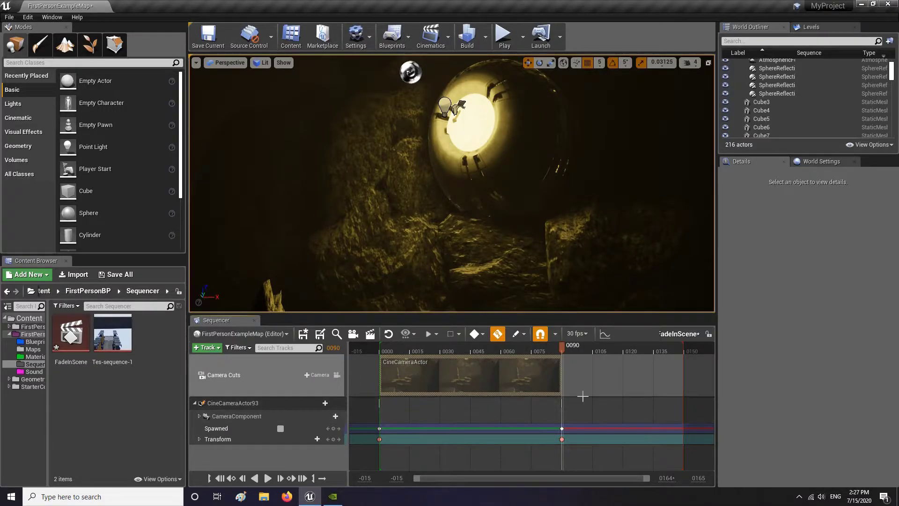
scroll(595, 394, "down", 6, "ctrl")
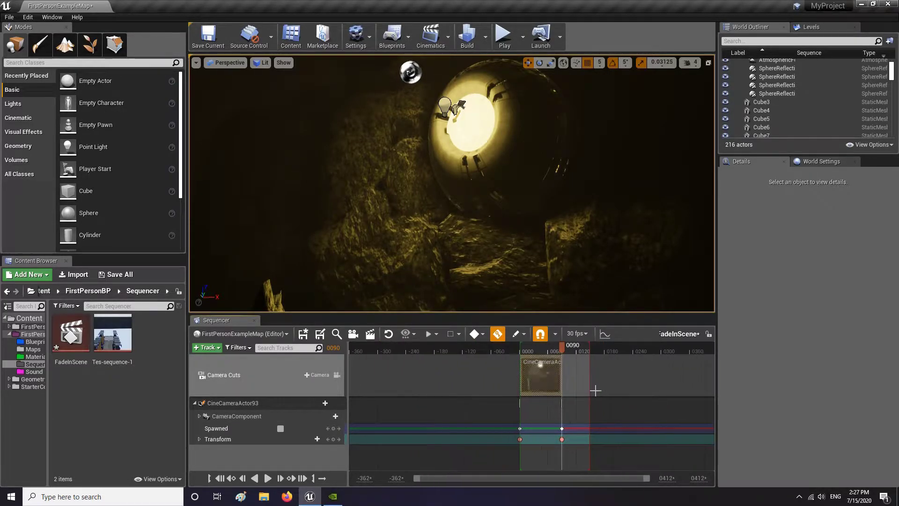
left_click_drag(590, 351, 666, 353)
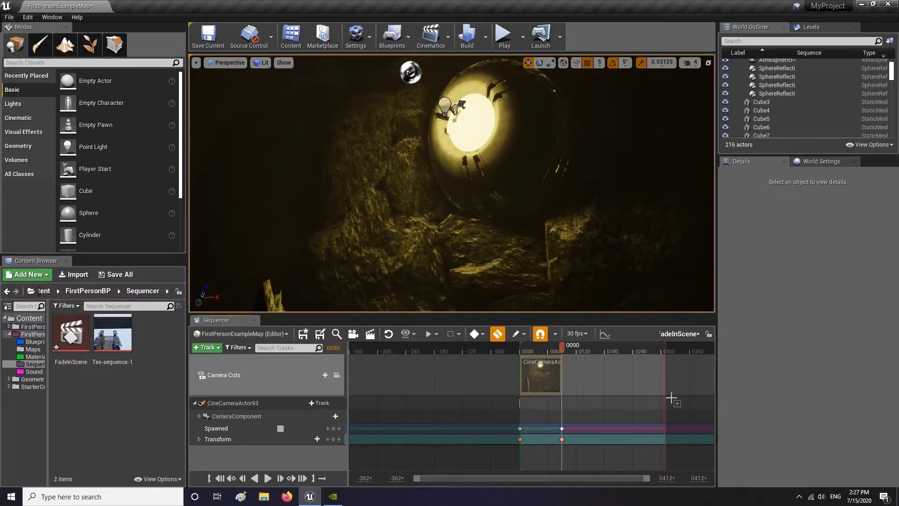
right_click_drag(679, 398, 516, 361)
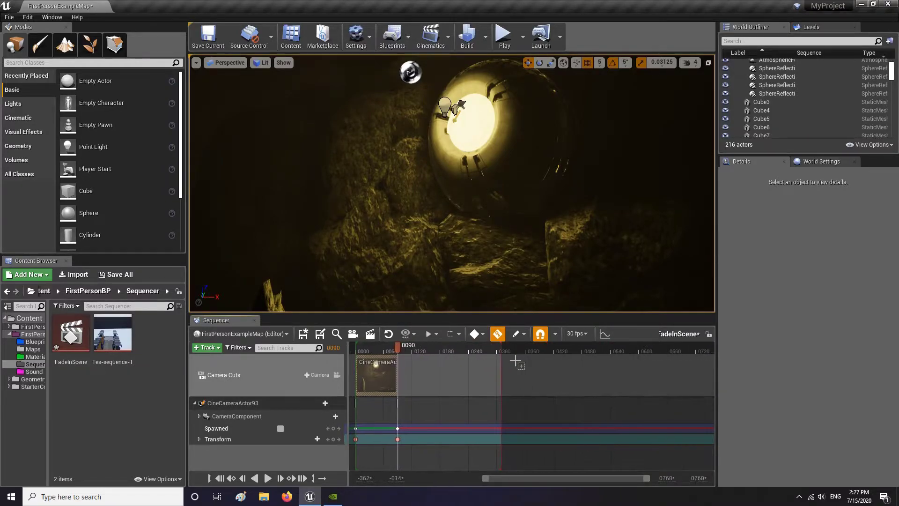
left_click_drag(498, 350, 665, 356)
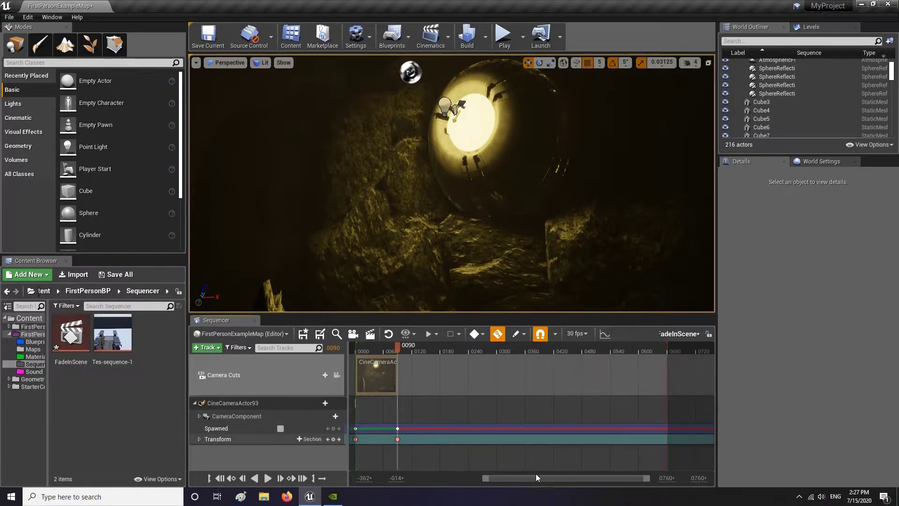
left_click_drag(538, 479, 492, 477)
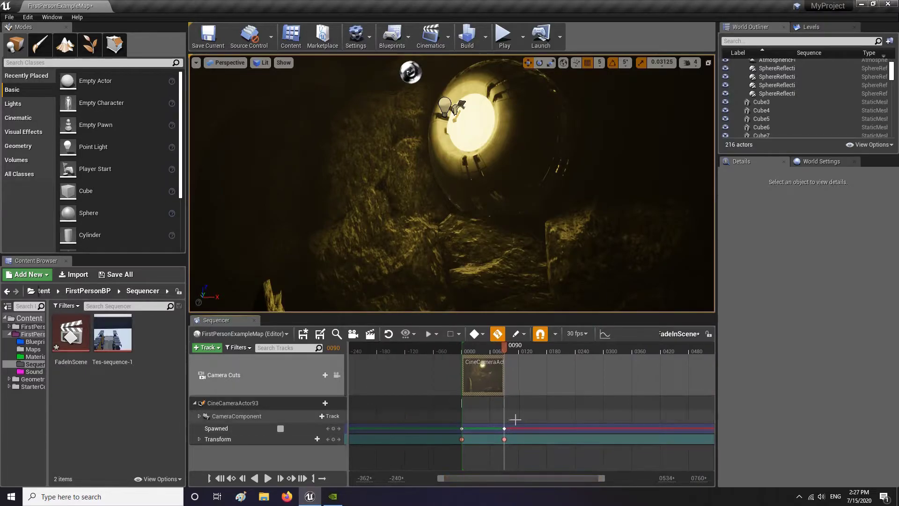
scroll(517, 418, "up", 6, "ctrl")
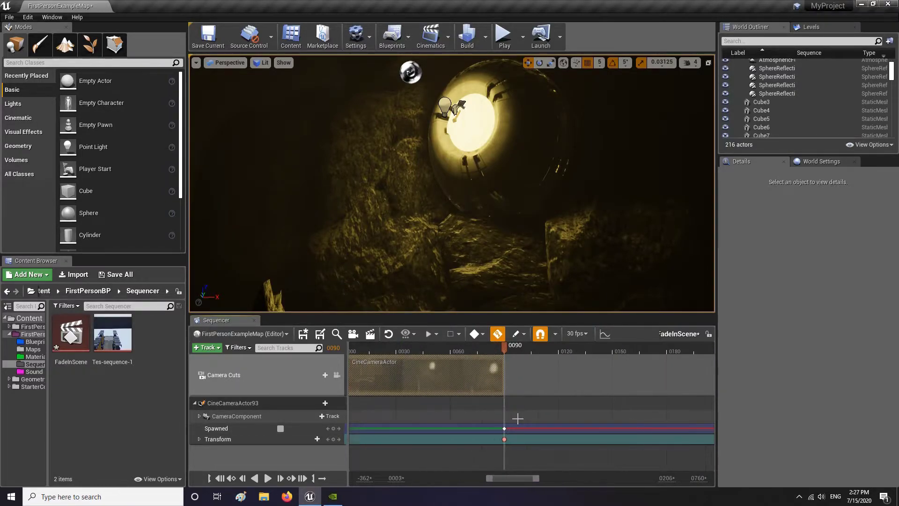
scroll(517, 418, "up", 1, "ctrl")
Step: Find the Camera actor among the placeable classes, place one beside the neon-trimmed barrels, and raise it to about Z 860
right_click_drag(520, 211, 331, 174)
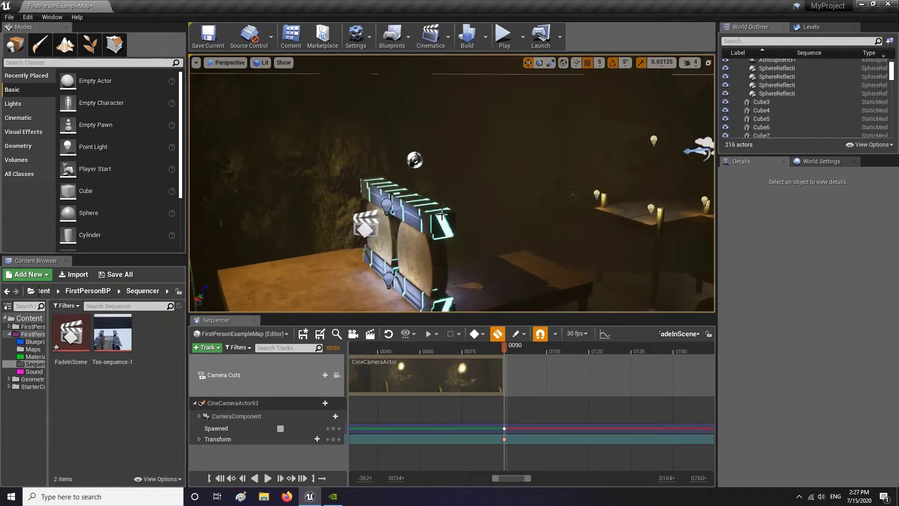
type("came")
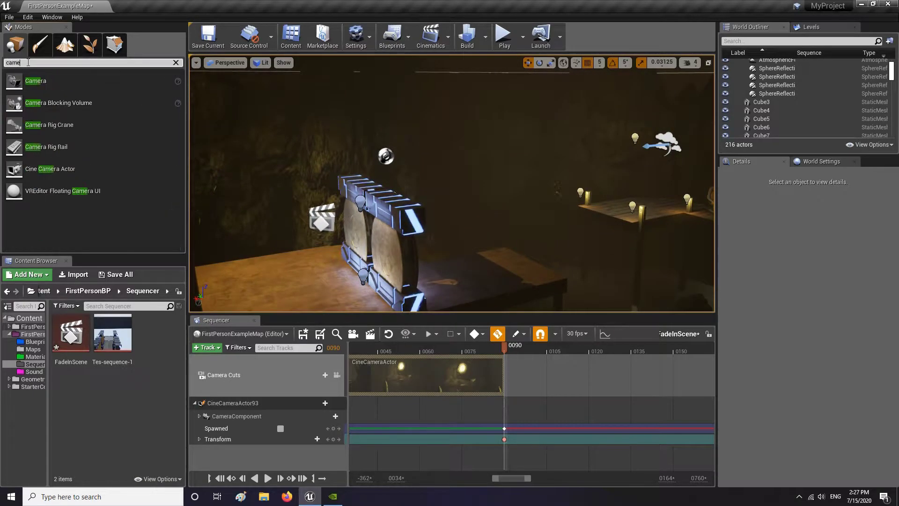
type("ra")
left_click_drag(28, 81, 378, 237)
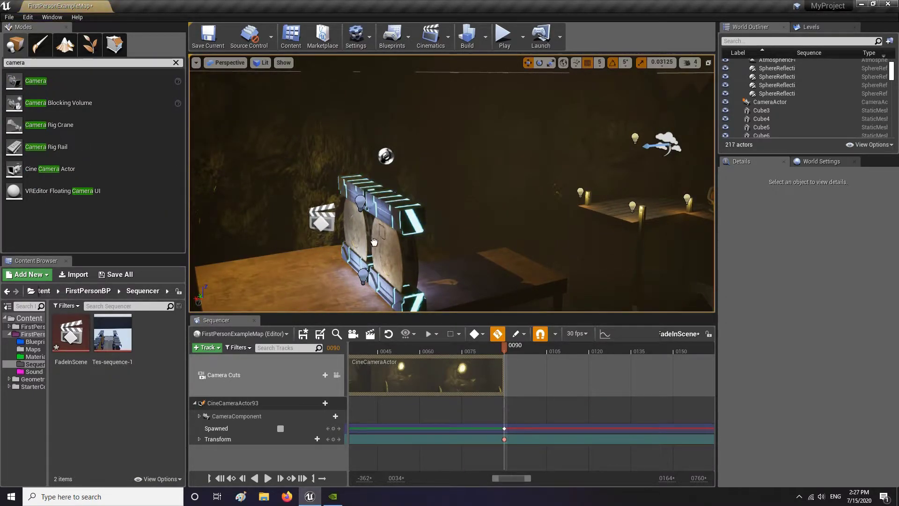
left_click_drag(340, 262, 339, 262)
right_click_drag(339, 262, 264, 253)
left_click_drag(477, 234, 479, 157)
right_click_drag(557, 261, 549, 192)
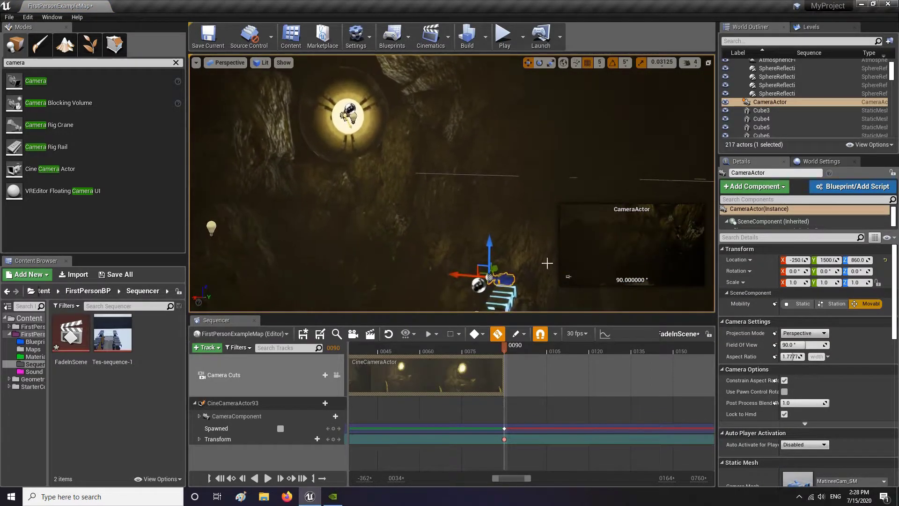
Step: Pilot the CameraActor to a distant view facing the neon-trimmed barrels and the glowing round light, and stop piloting
right_click(506, 280)
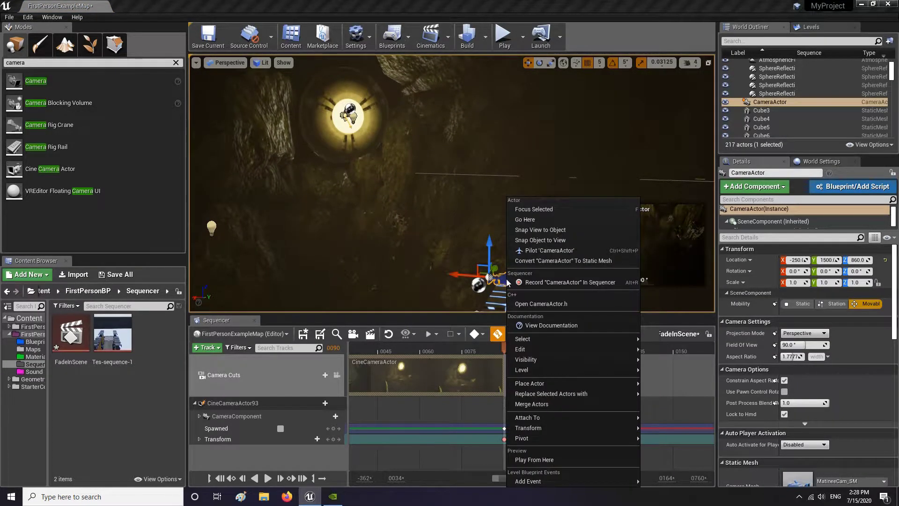
left_click(539, 242)
key("s")
right_click_drag(539, 242, 573, 218)
key("q")
key("a")
key("s")
right_click_drag(497, 171, 502, 165)
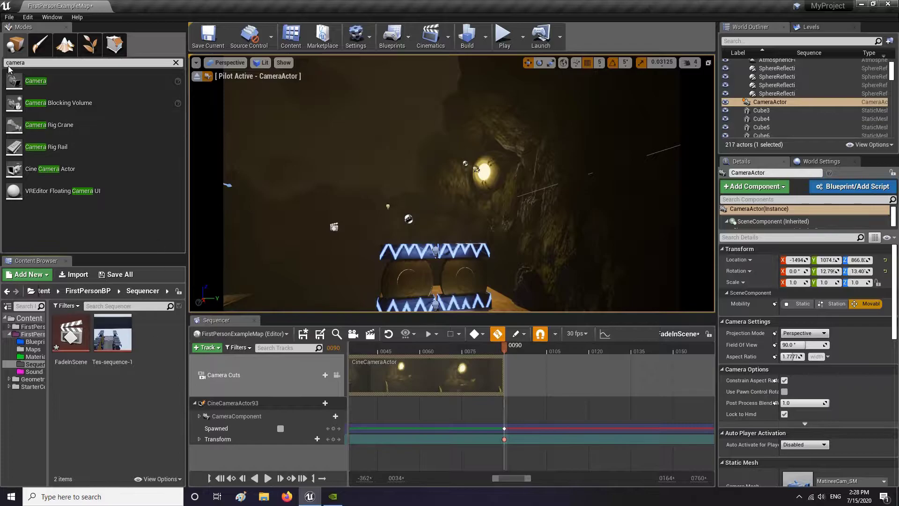
left_click(197, 76)
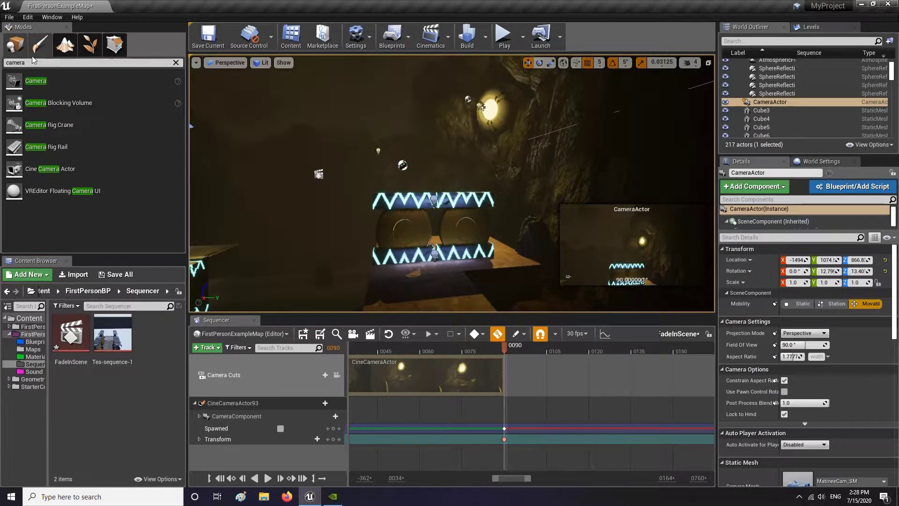
Step: Clear the class search and save all changes to the level and sequence
key("BackSpace")
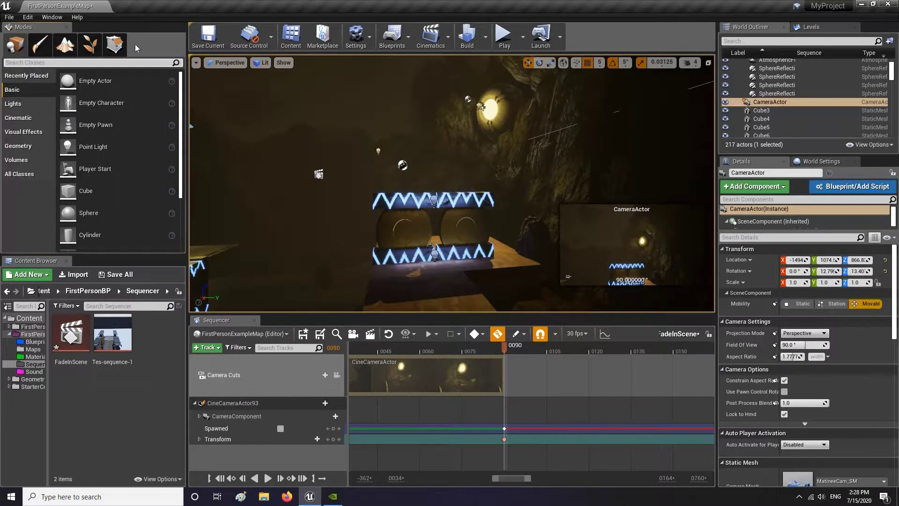
left_click(196, 42)
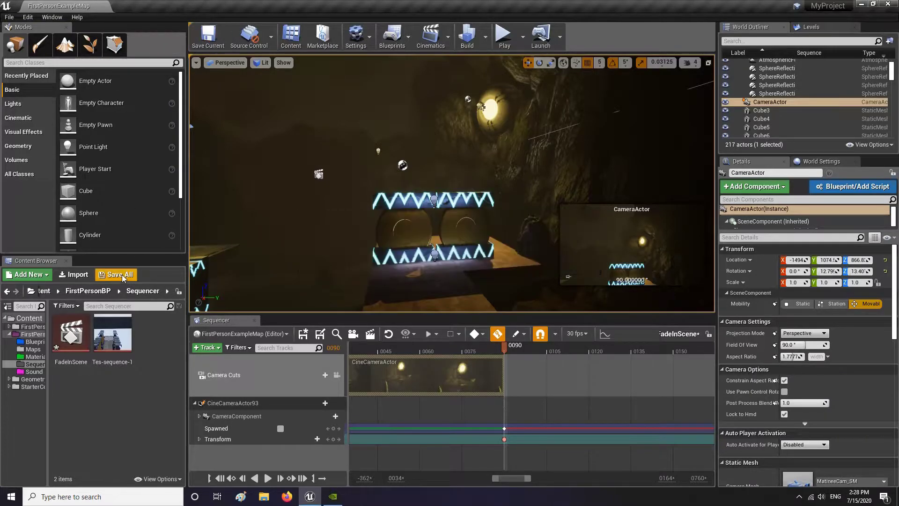
Step: Save all changes and add the CameraActor to the Camera Cuts track as a new cut starting at frame 90
left_click(121, 275)
left_click(528, 335)
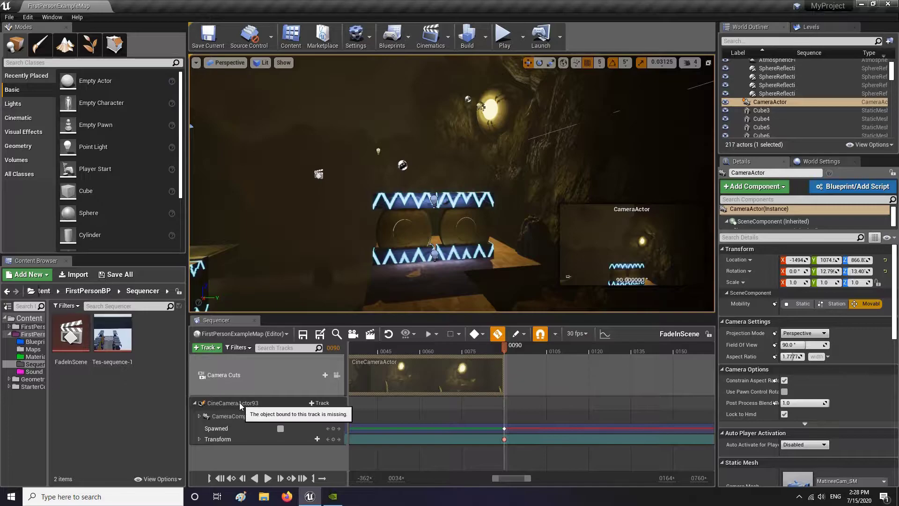
right_click(241, 453)
mouse_move(298, 308)
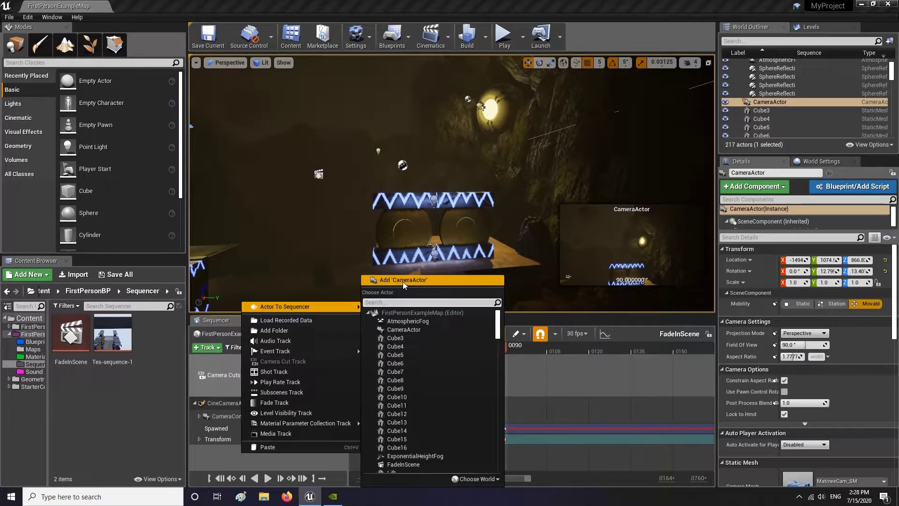
left_click(232, 459)
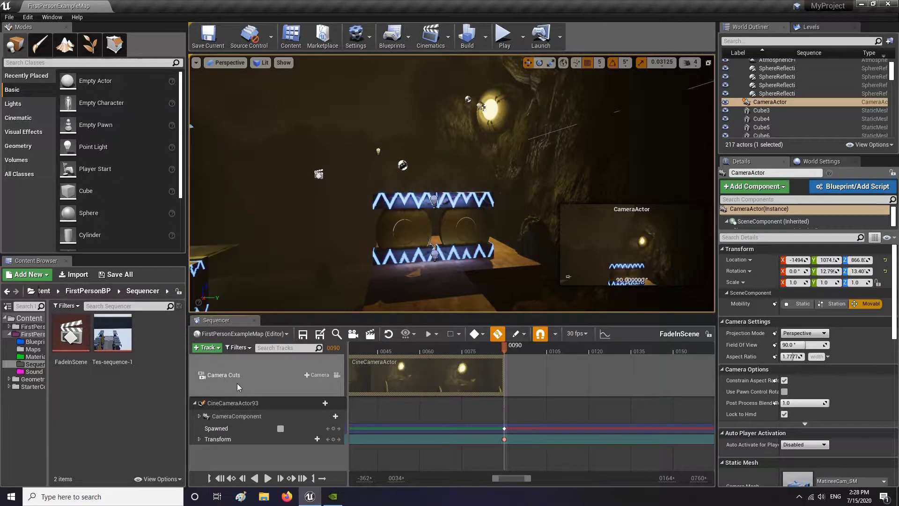
left_click(317, 373)
mouse_move(333, 384)
left_click(417, 406)
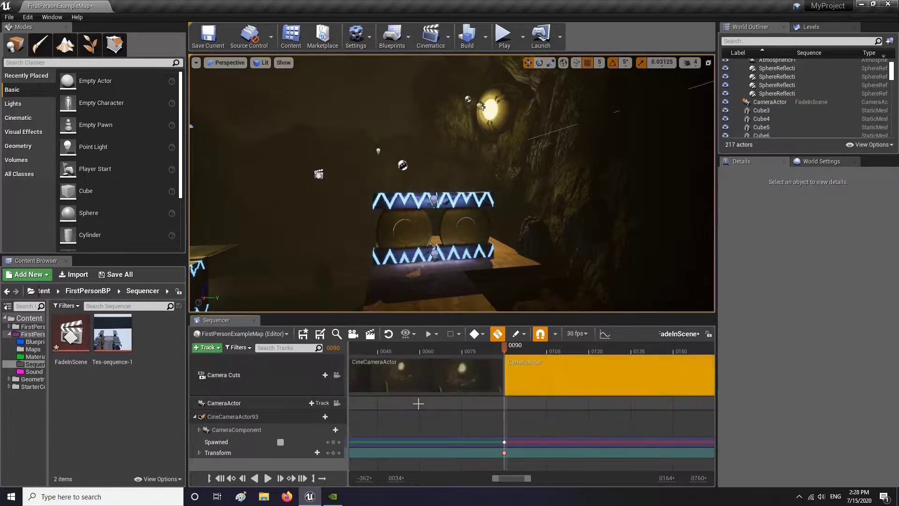
Step: Lock the viewport to the camera cuts and scrub back across both cameras' shots to frame 0
mouse_move(505, 349)
left_mouse_down()
mouse_move(444, 354)
mouse_move(504, 348)
left_mouse_up()
left_click(337, 375)
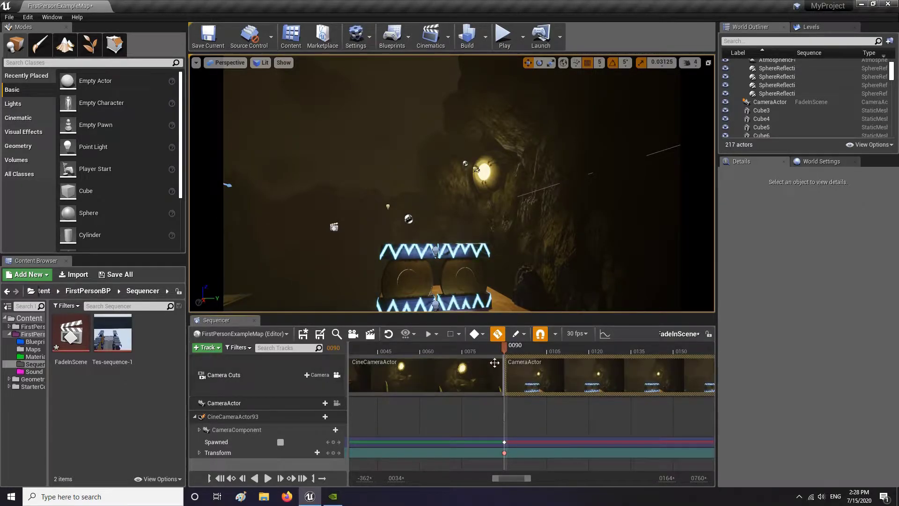
left_click_drag(508, 348, 363, 352)
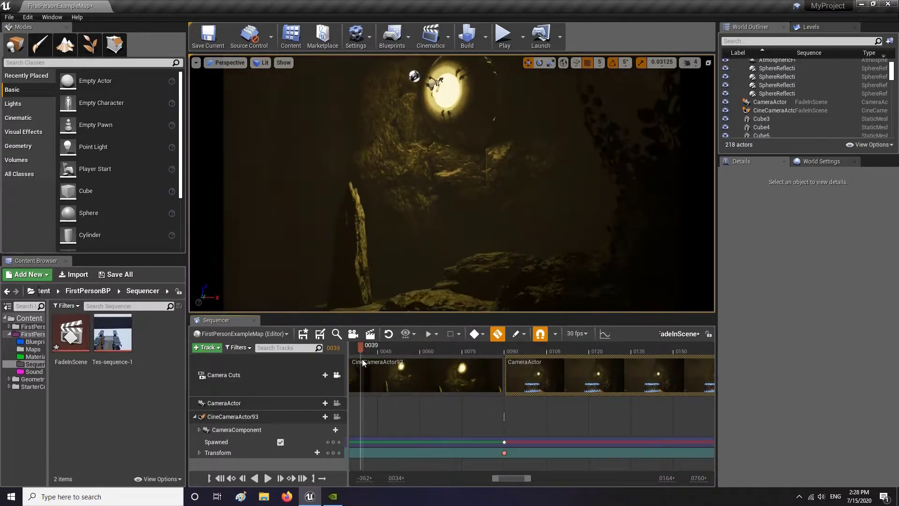
left_click_drag(516, 477, 501, 476)
left_click_drag(567, 348, 459, 344)
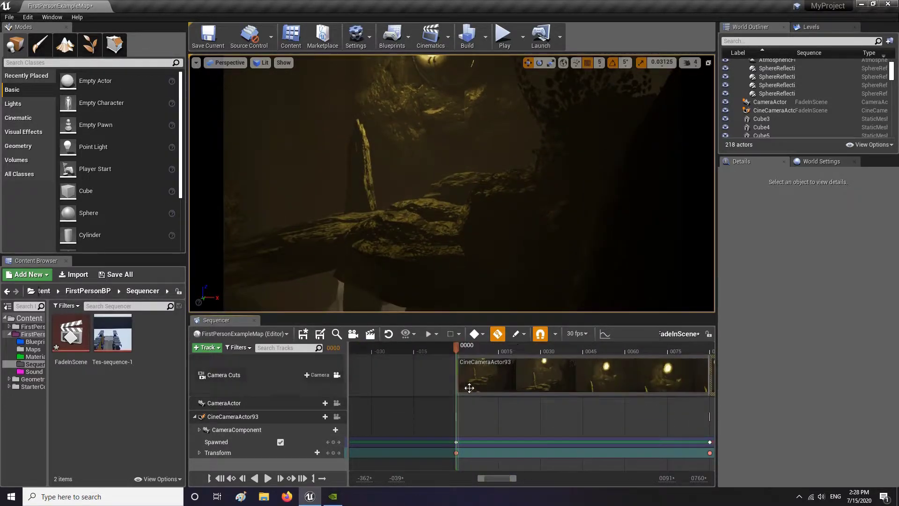
Step: Convert the sequence's CameraActor to a spawnable and save the sequence
right_click(226, 402)
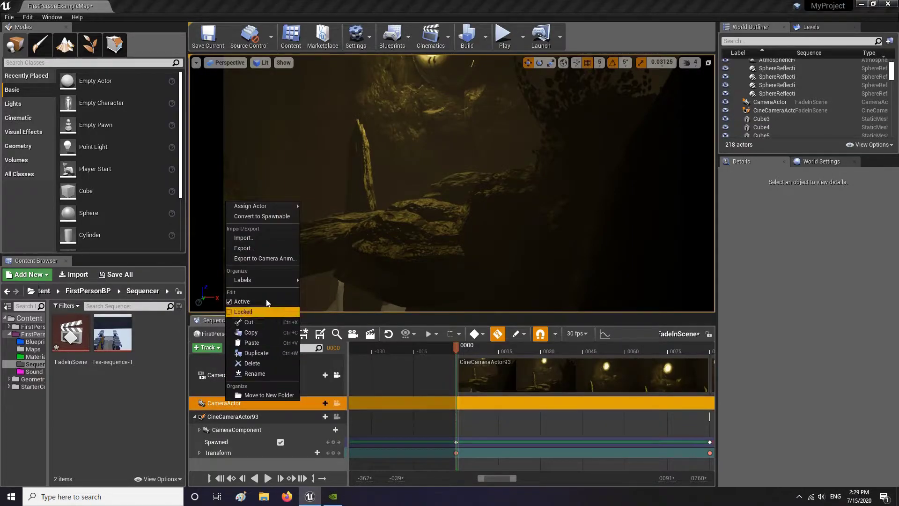
left_click(263, 218)
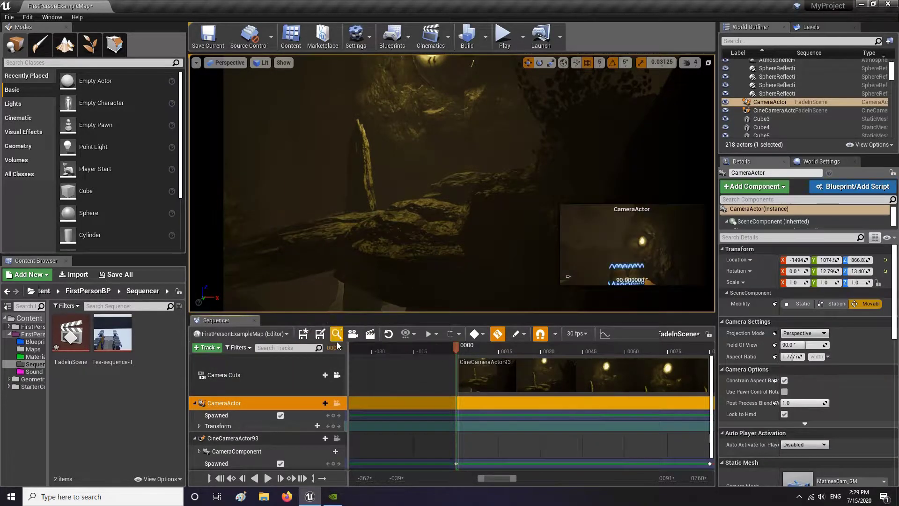
left_click(304, 334)
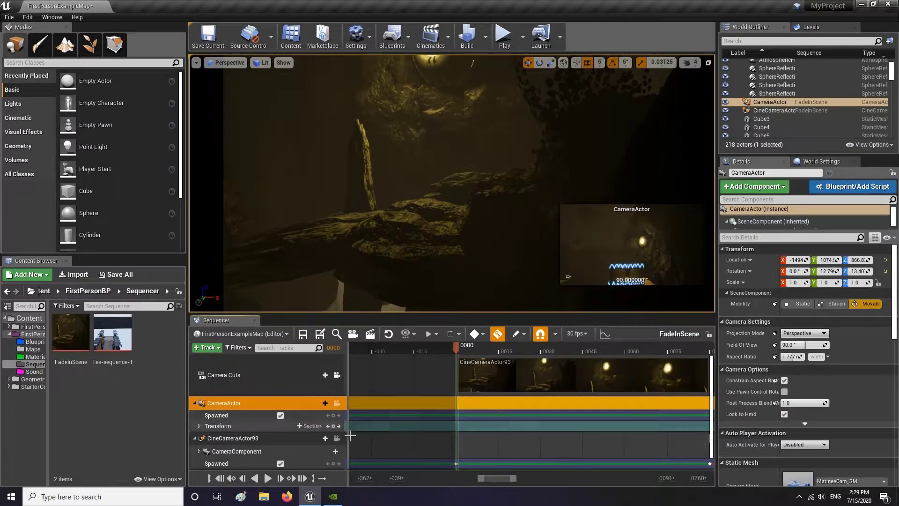
Step: Key the CameraActor's Spawned state off at frame 0 and on at frame 90
left_click(333, 415)
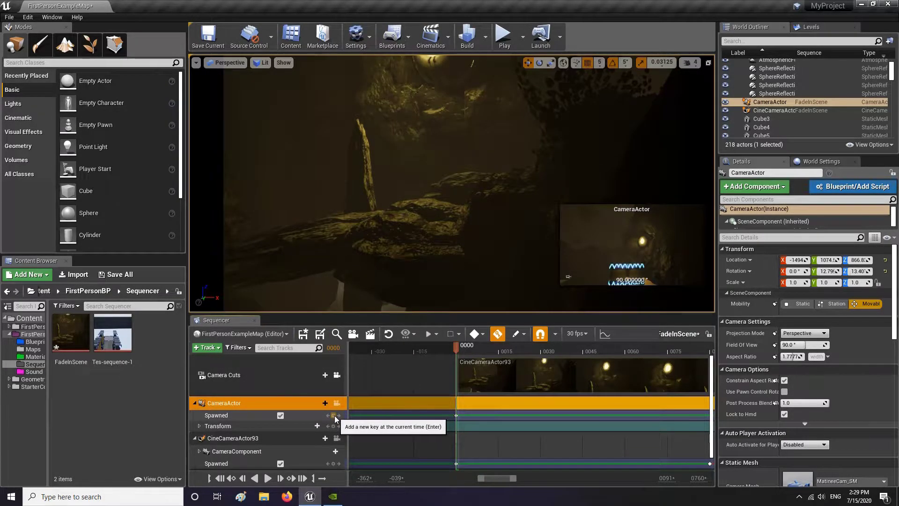
left_click(280, 415)
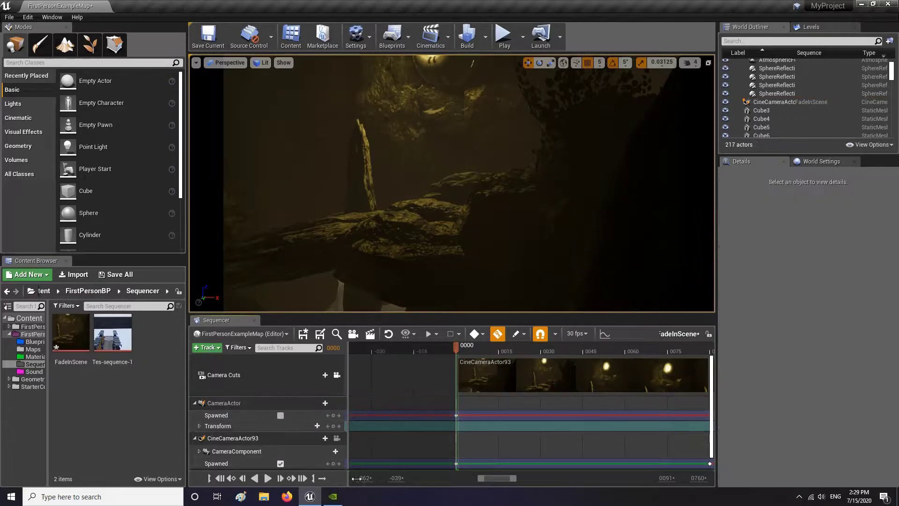
left_click_drag(495, 477, 505, 476)
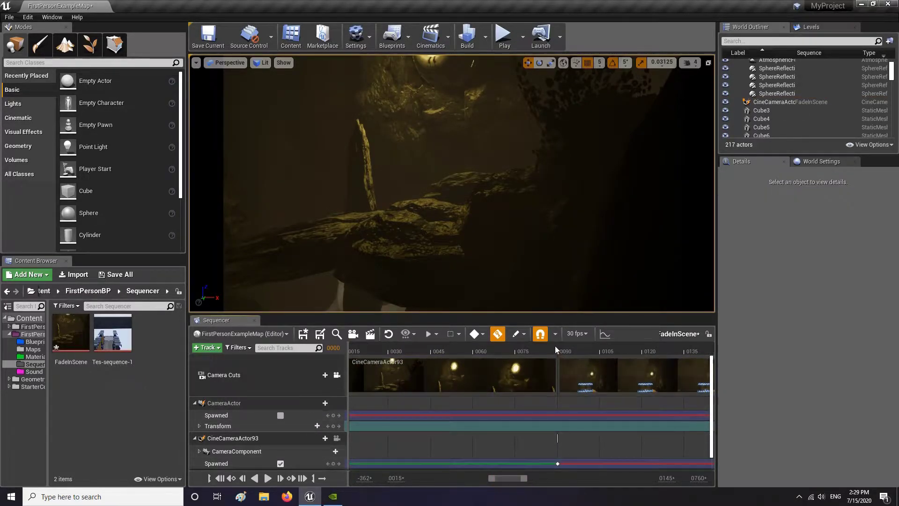
left_click(558, 345)
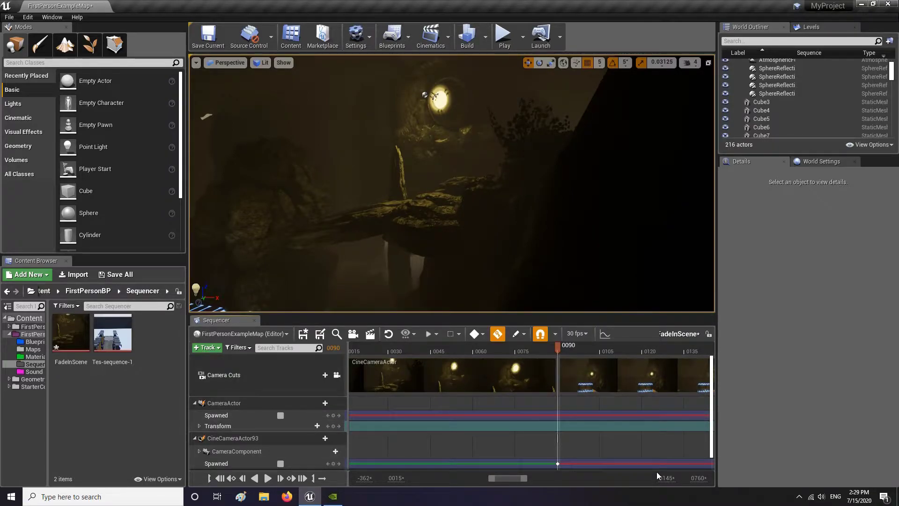
left_click(334, 415)
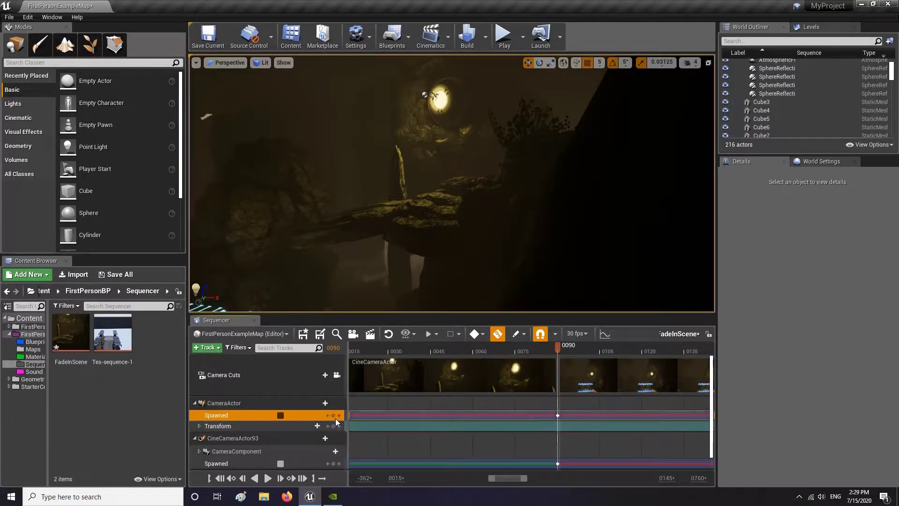
left_click(281, 416)
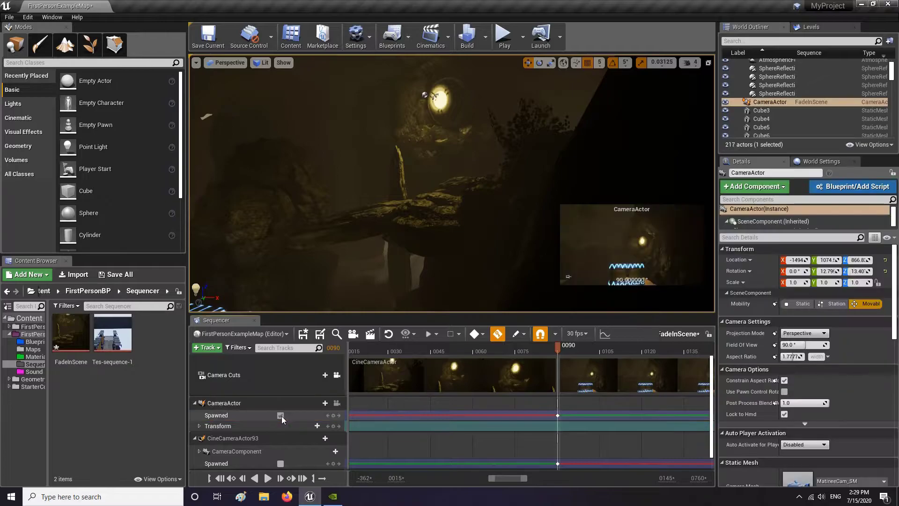
Step: Preview the transition at the frame 90 cut, toggling the viewport's lock to the camera cuts, and return to frame 90
left_click_drag(561, 352, 521, 350)
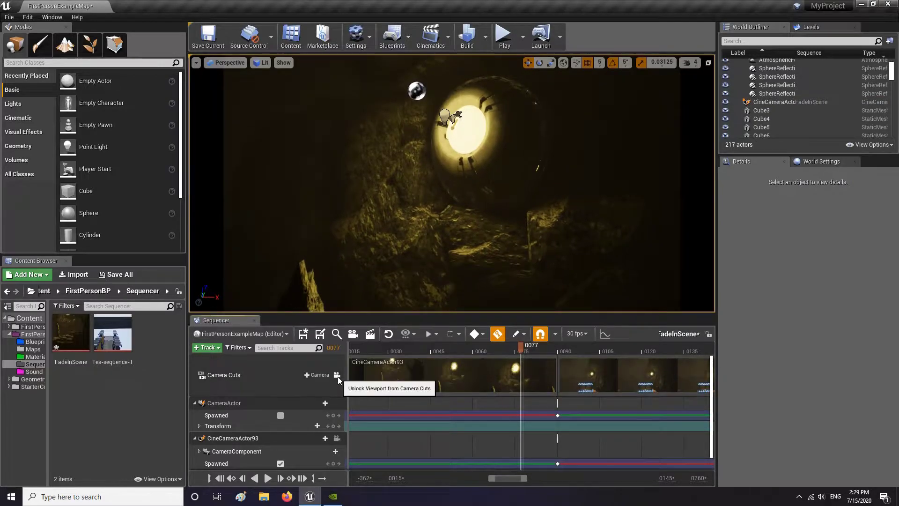
left_click(337, 375)
left_click(267, 476)
left_click(267, 476)
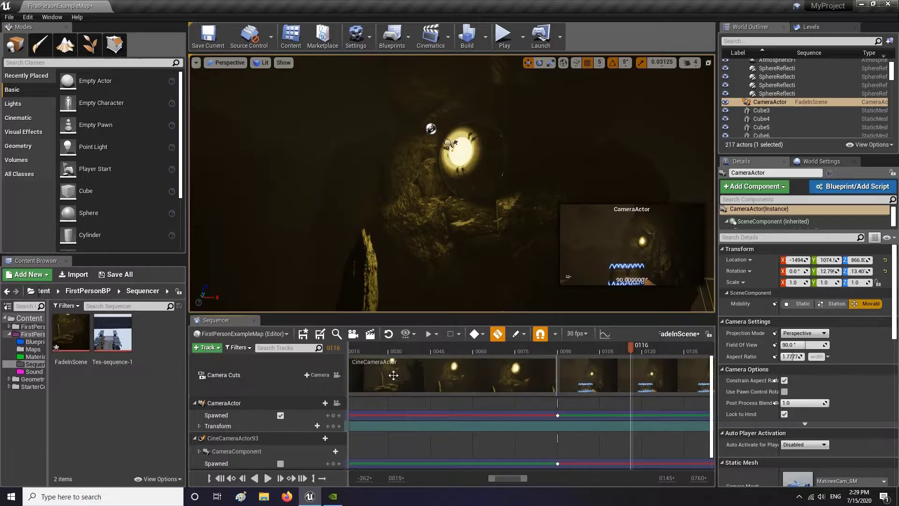
left_click(344, 383)
left_click(337, 375)
left_click(543, 241)
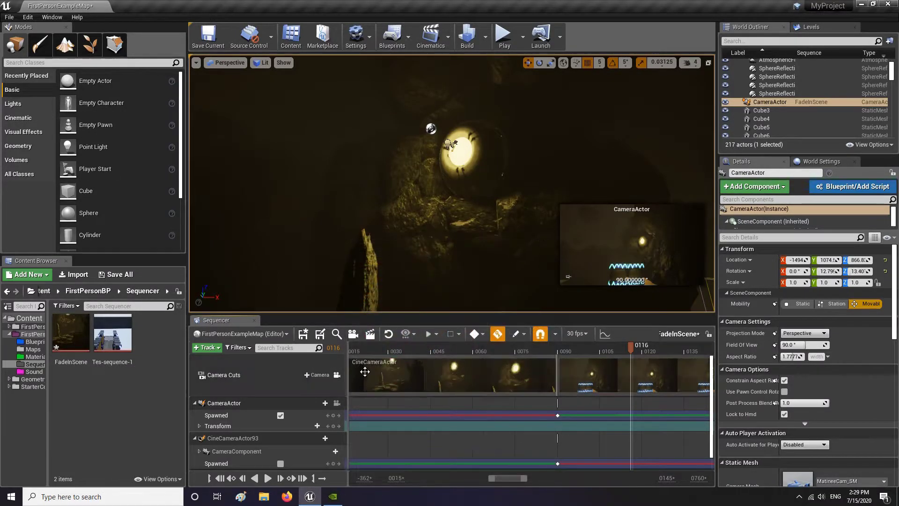
left_click(474, 350)
left_click(338, 375)
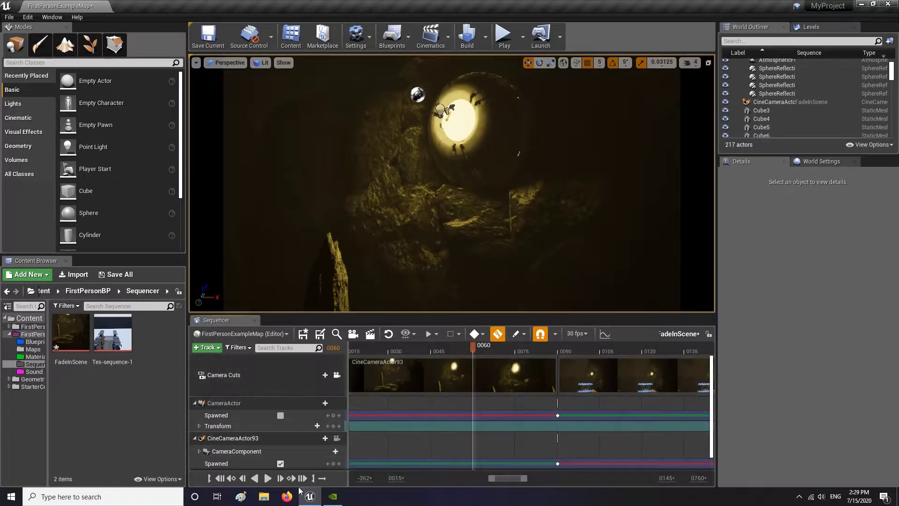
left_click(268, 478)
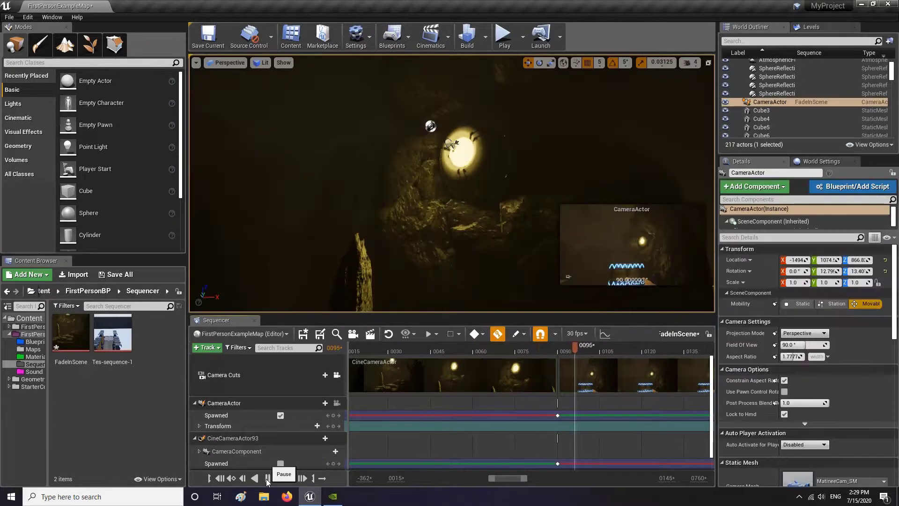
left_click_drag(620, 346, 558, 341)
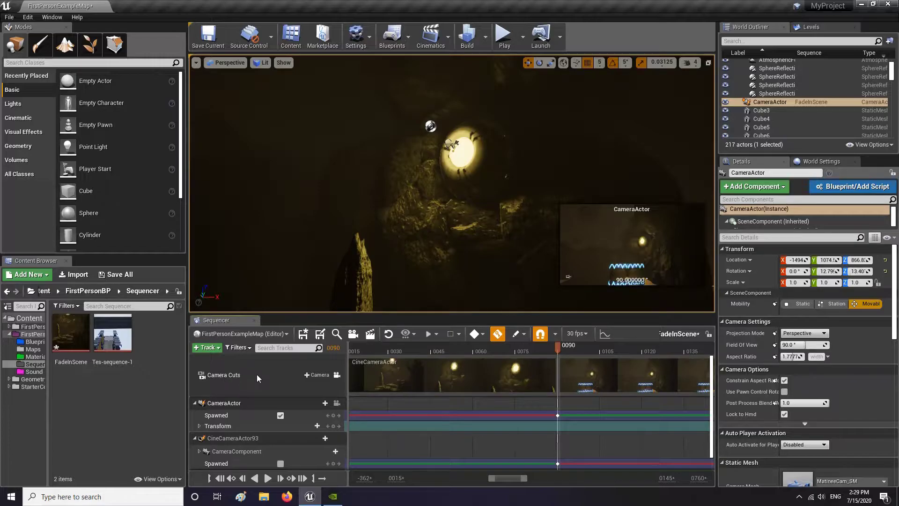
Step: Reassign the spawnable CameraActor to the camera cut at frame 90 and key its Transform there
left_click(313, 377)
left_click(332, 406)
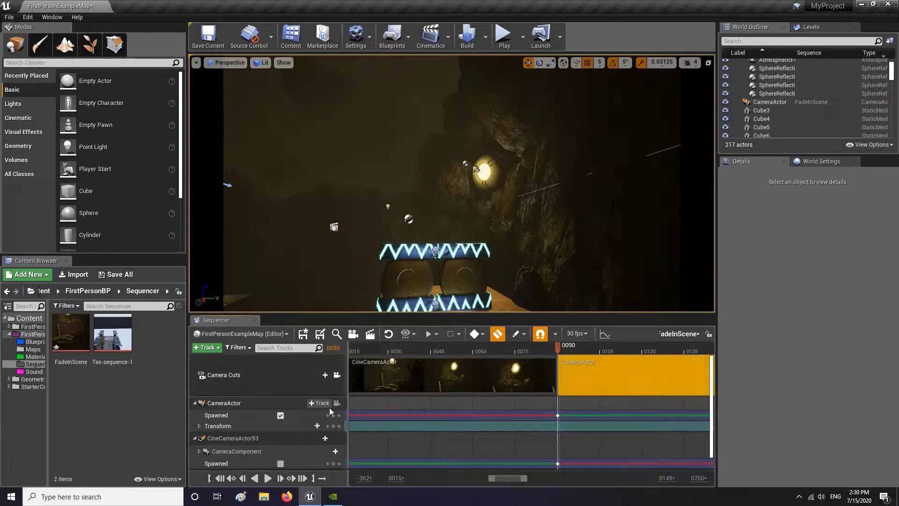
mouse_move(558, 348)
left_mouse_down()
mouse_move(509, 350)
mouse_move(578, 353)
mouse_move(533, 354)
mouse_move(561, 352)
left_mouse_up()
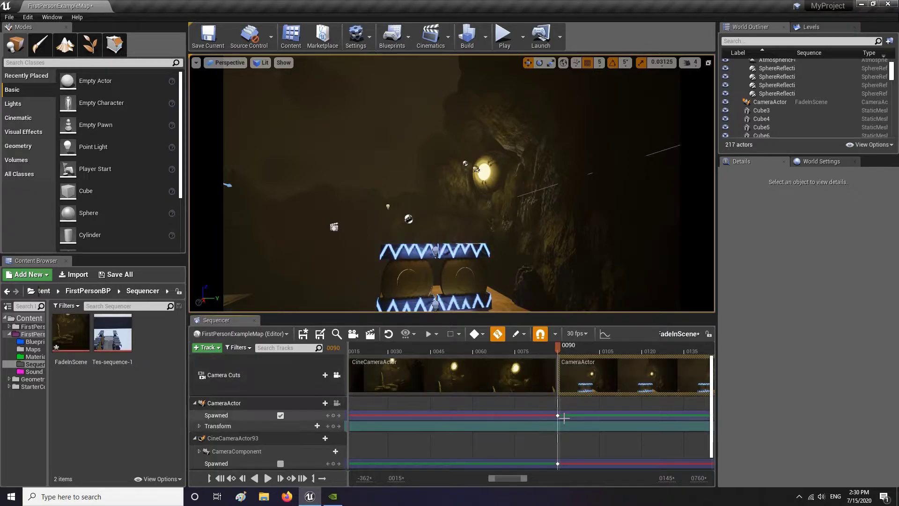
left_click(238, 427)
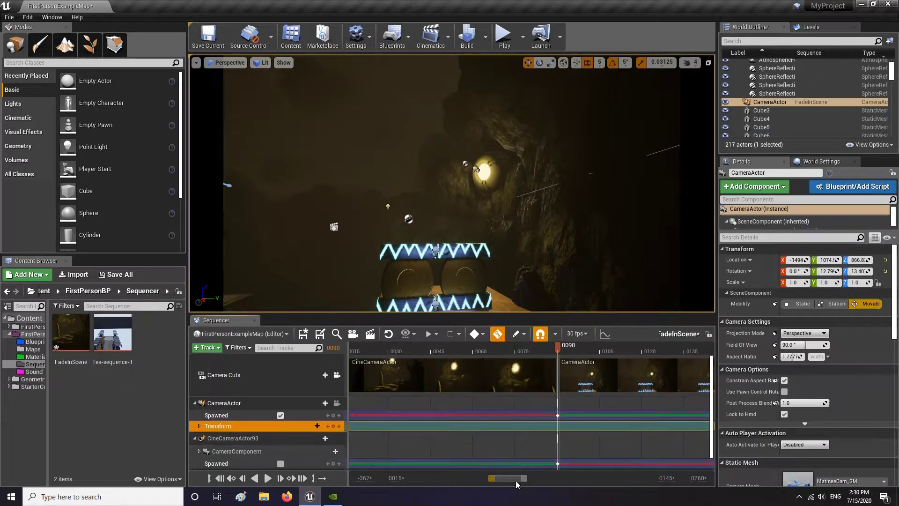
left_click_drag(505, 479, 512, 479)
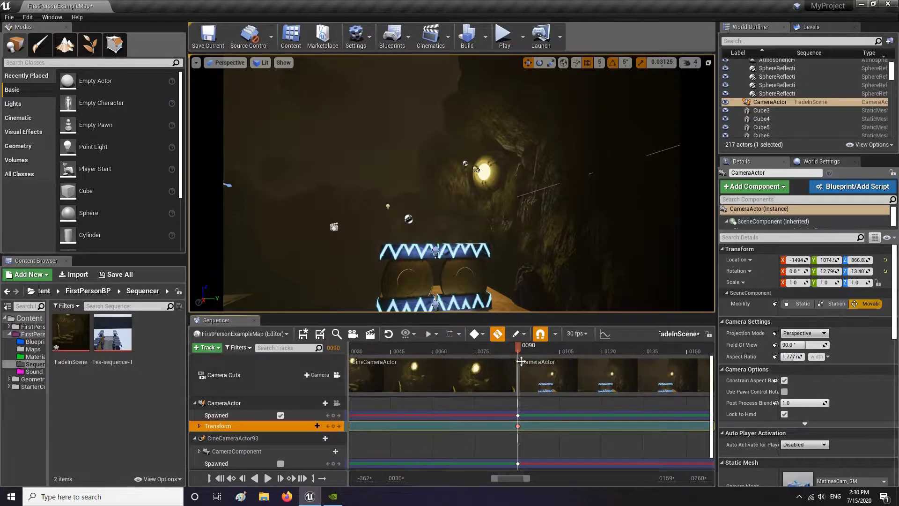
Step: At frame 180, pilot the CameraActor toward the glowing round light, to about X 605, Y 439, Z 1339, and key its Transform
left_click_drag(520, 351, 571, 351)
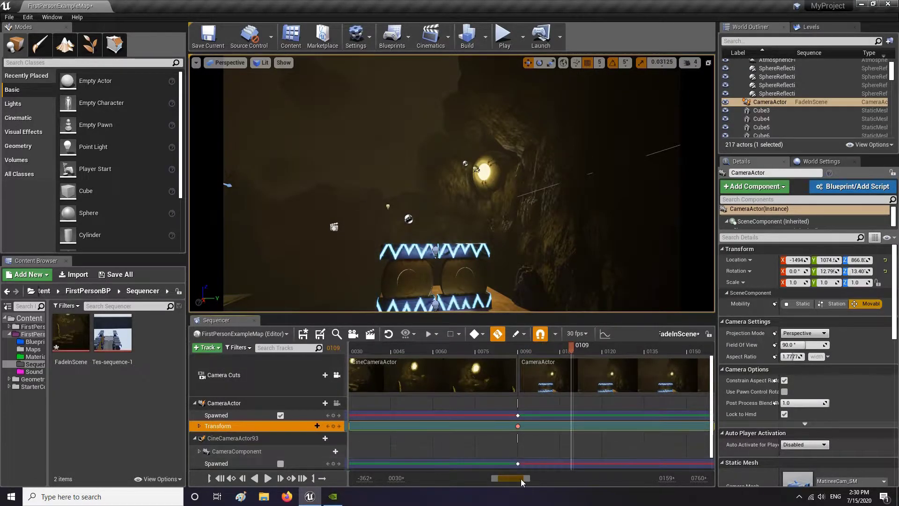
left_click_drag(521, 478, 534, 478)
left_click_drag(407, 347, 586, 355)
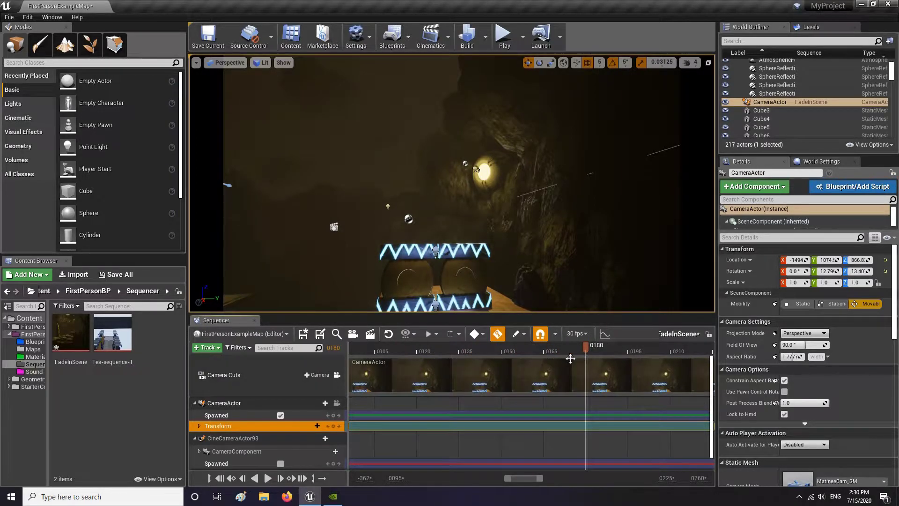
left_click(336, 403)
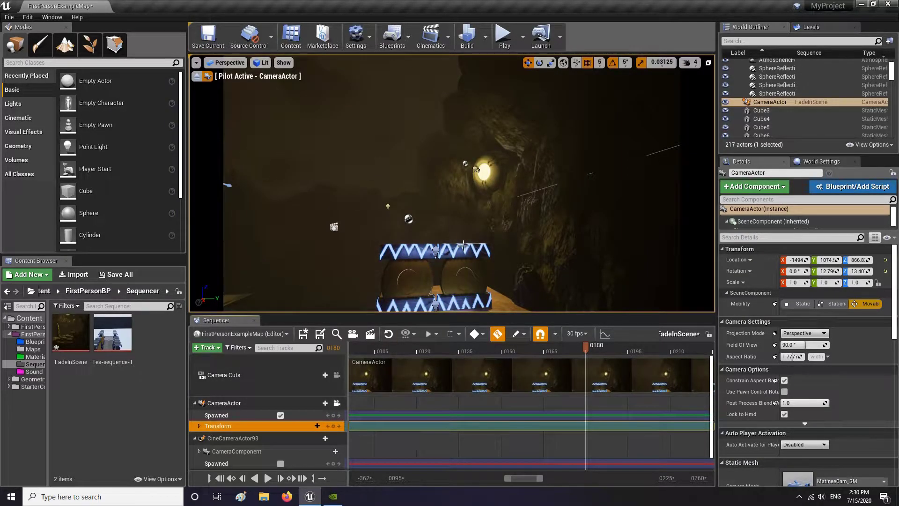
key("w")
right_click_drag(451, 183, 590, 192)
key("a")
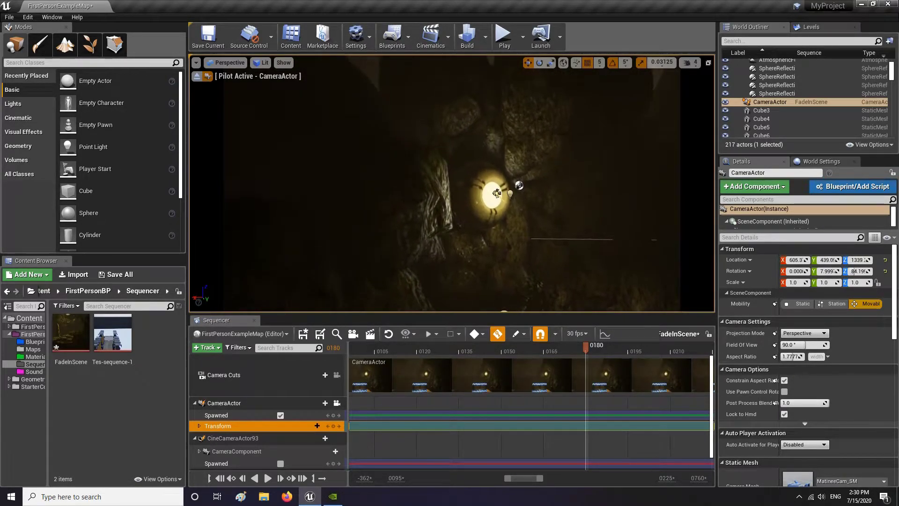
Step: Show more of the timeline and play the sequence from frame 66 across the cut to check the CameraActor's movement
left_click_drag(586, 345, 361, 350)
left_click_drag(509, 479, 473, 478)
left_click_drag(539, 480, 583, 480)
left_click_drag(474, 478, 468, 478)
left_click_drag(586, 480, 608, 482)
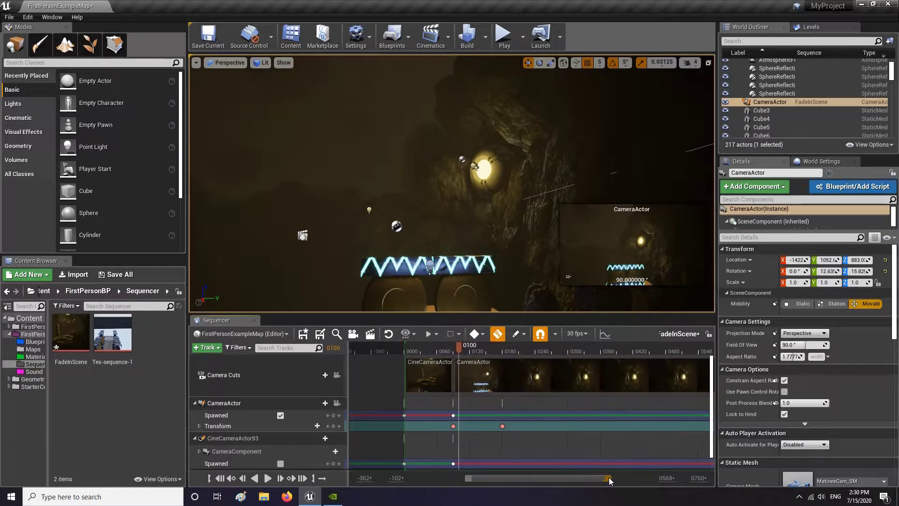
scroll(530, 421, "down", 4, "ctrl")
scroll(461, 477, "up", 3)
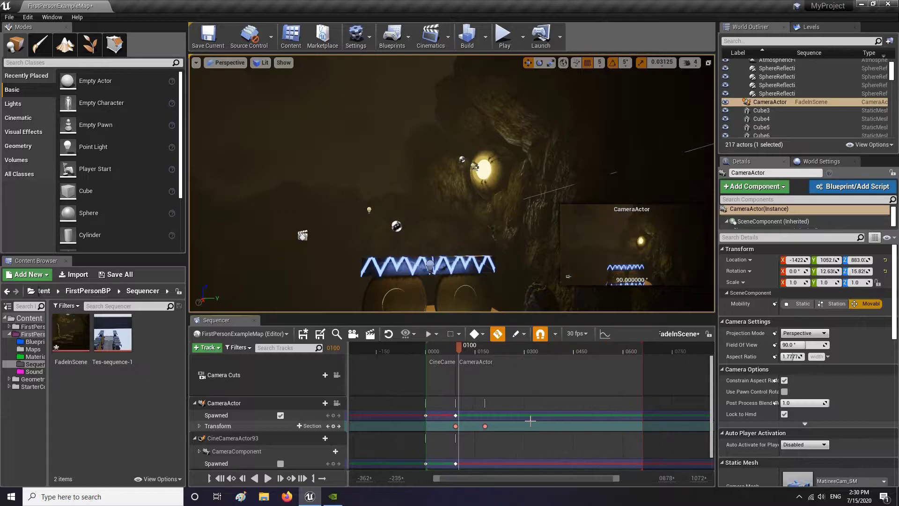
left_click_drag(458, 478, 455, 479)
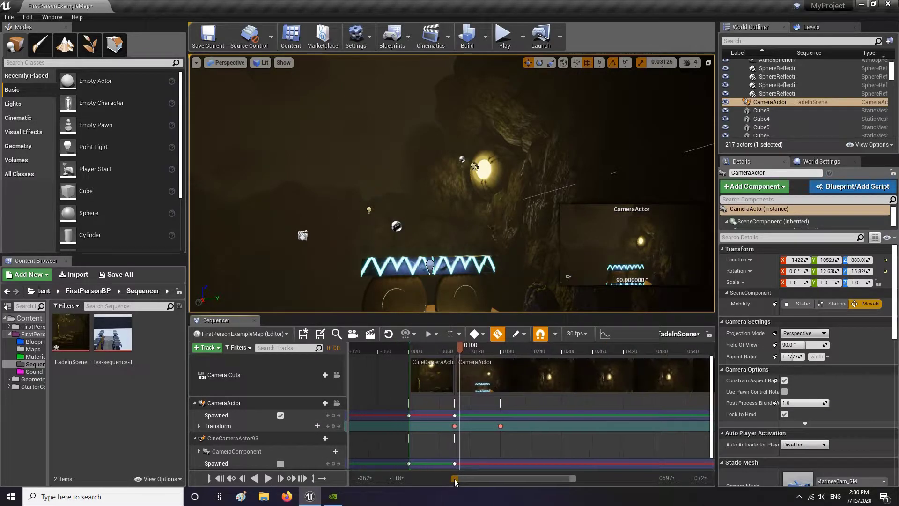
left_click_drag(460, 349, 443, 348)
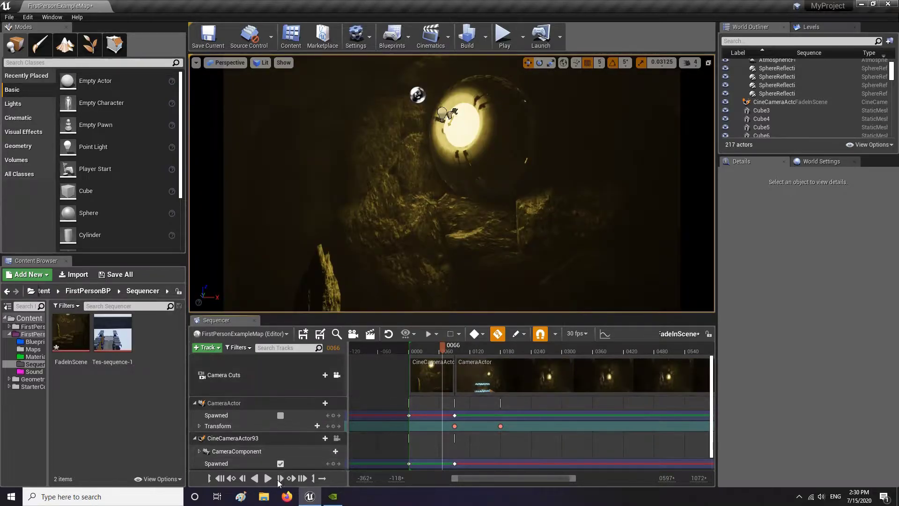
left_click(268, 480)
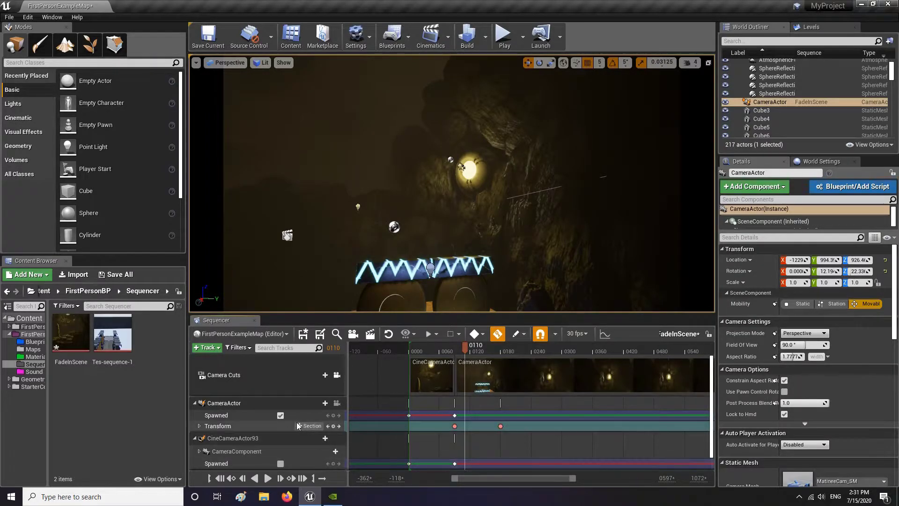
Step: Add a Fade track to the sequence and return the playhead to frame 0
left_click(211, 348)
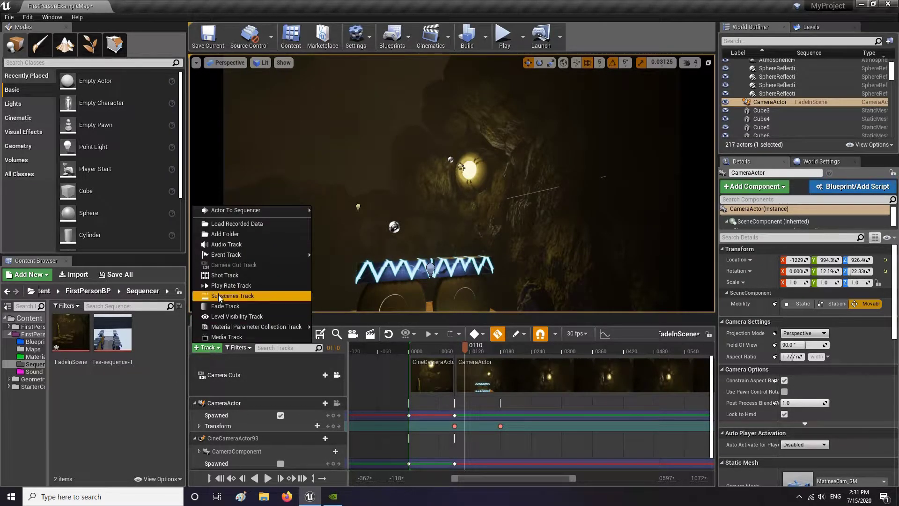
left_click(231, 354)
left_click_drag(464, 346, 411, 350)
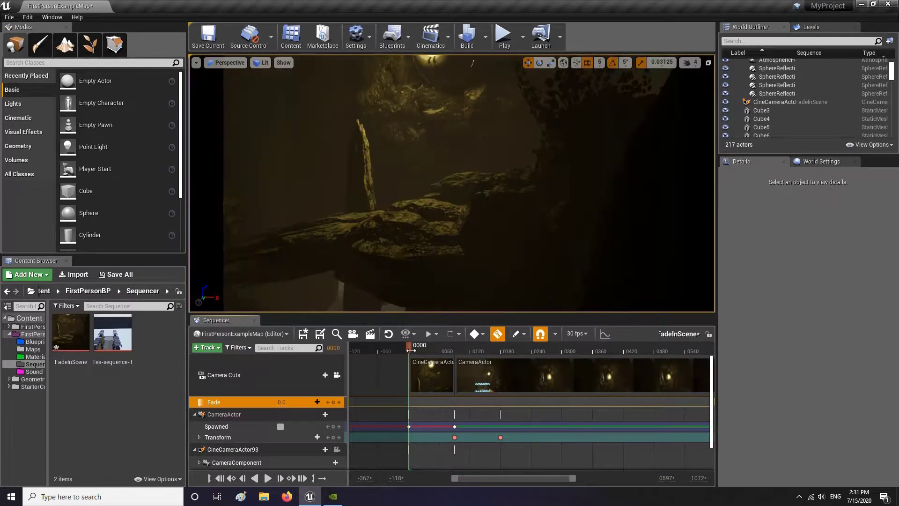
Step: Scrub into the first shot, step back to frame 0 and key the Fade track there with a value of 1
left_click(427, 350)
key("Left")
key("Left")
key("Left")
key("Left")
key("Left")
key("Left")
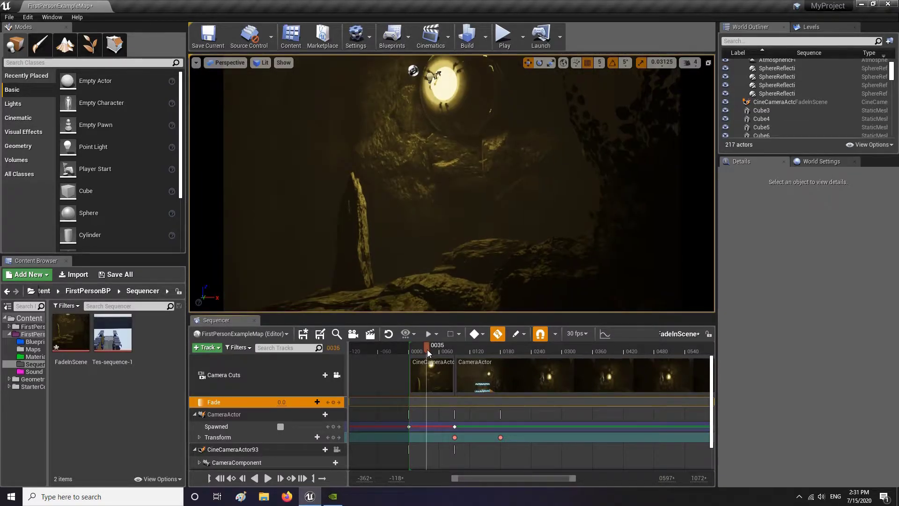
key("Left")
key("Left")
key("Left")
key("Left")
key("Left")
key("Left")
key("Left")
key("Left")
key("Left")
key("Left")
key("Left")
key("Left")
key("Left")
key("Left")
key("Left")
key("Left")
key("Left")
key("Left")
key("Left")
key("Left")
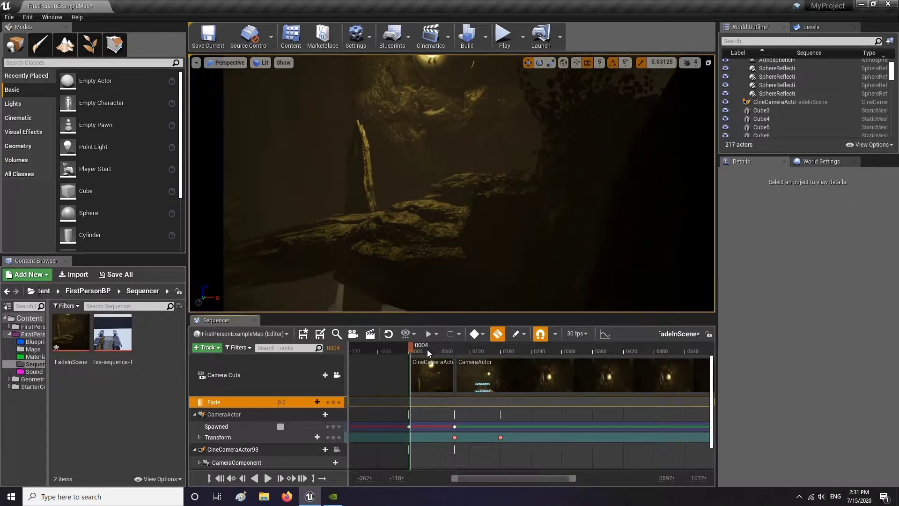
key("Left")
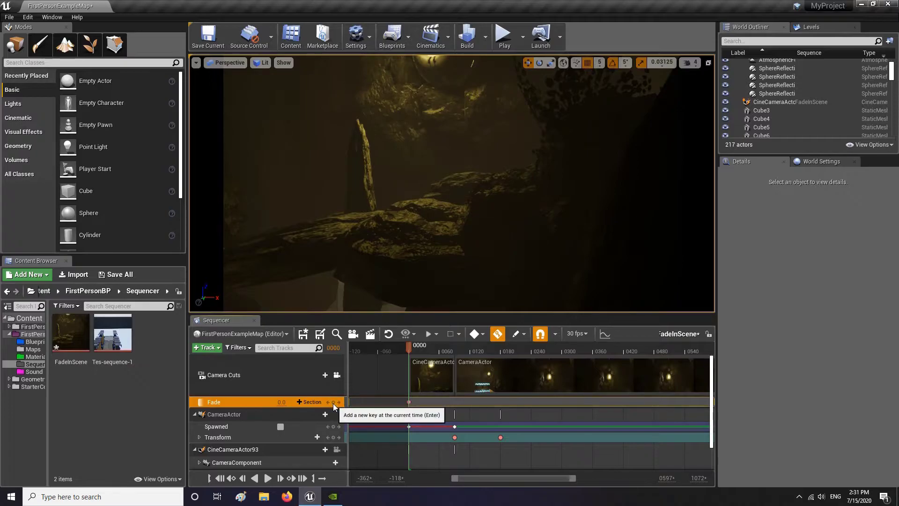
left_click(282, 402)
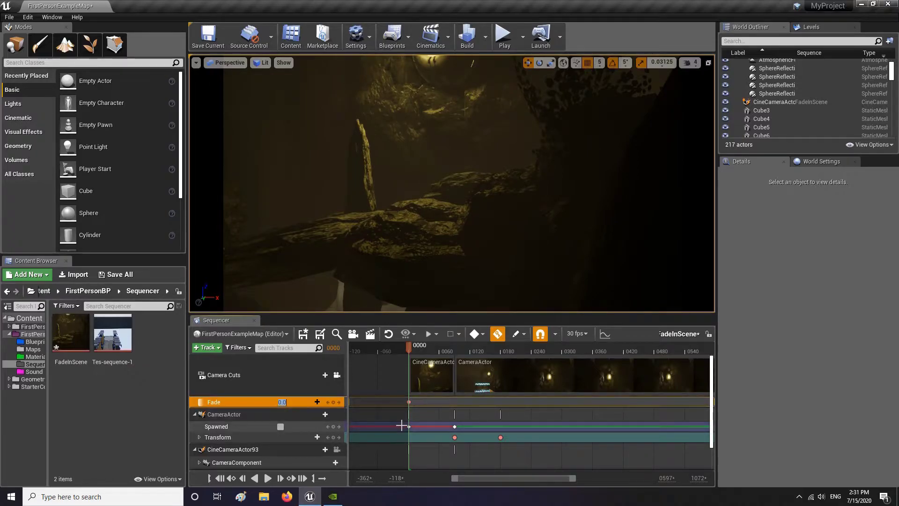
type("1")
key("Return")
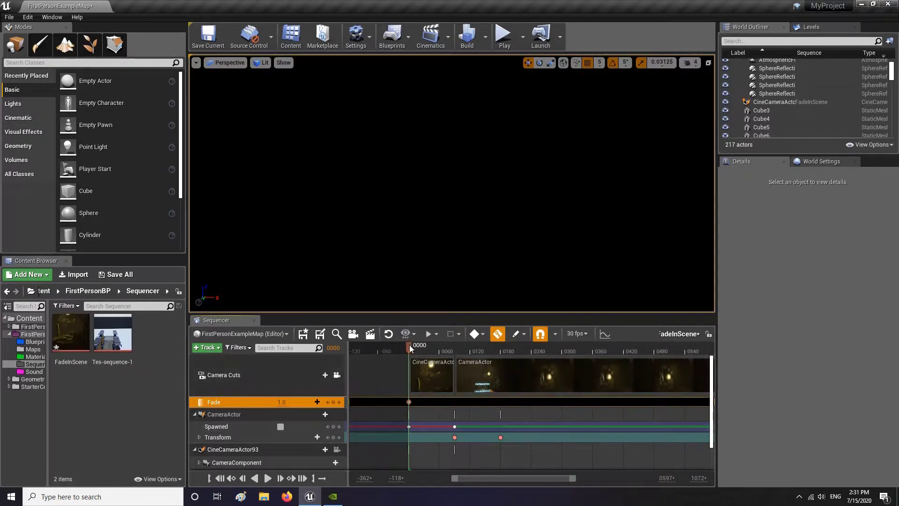
Step: At frame 23, key the Fade track with a value of 0.0
left_click_drag(418, 347, 420, 347)
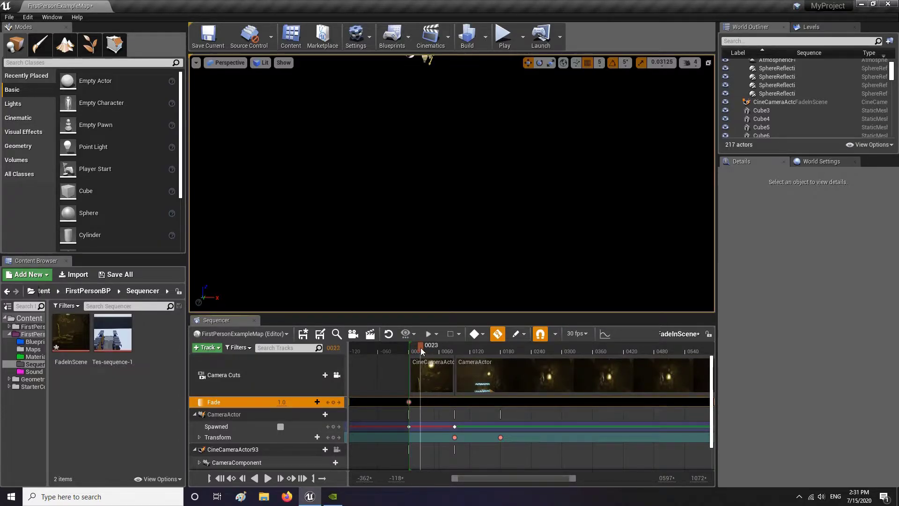
key("Return")
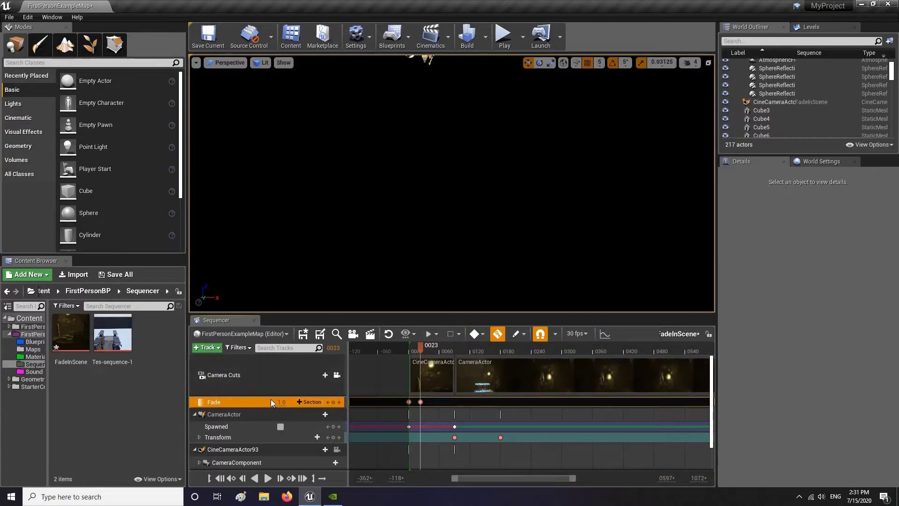
left_click_drag(285, 399, 285, 399)
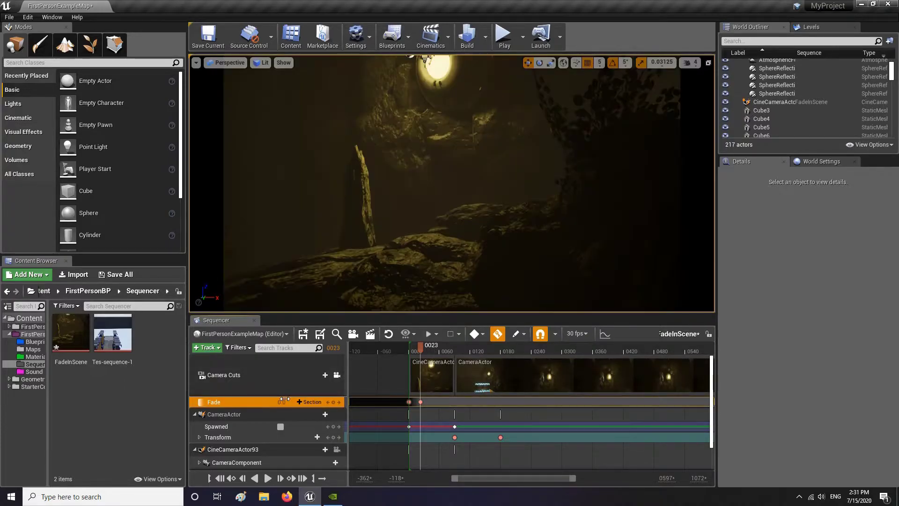
Step: Add a Fade key of 0.0 before the camera cut and move it to about frame 60
left_click_drag(421, 348, 453, 351)
left_click(333, 402)
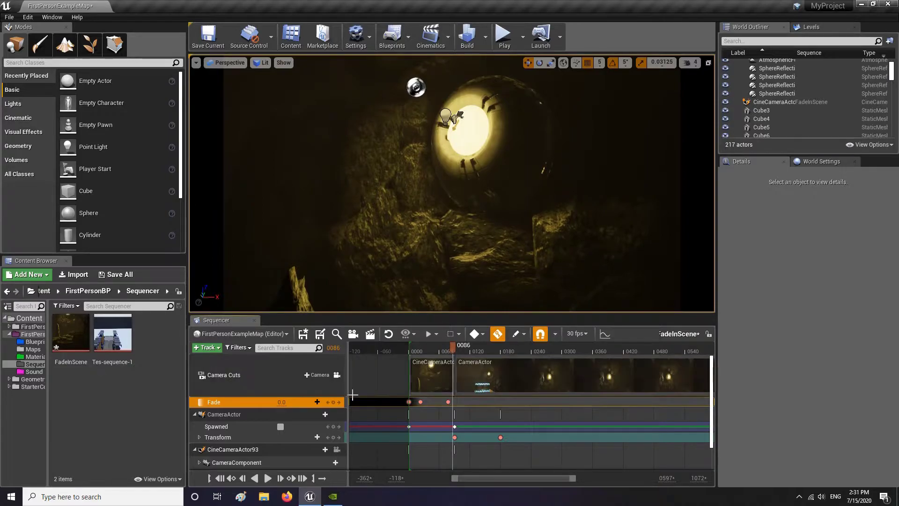
left_click_drag(448, 402, 439, 402)
Step: Key Fade at 1.0 on frame 84 and duplicate the opening fade-in key pair to about frames 104 and 127
left_click(451, 349)
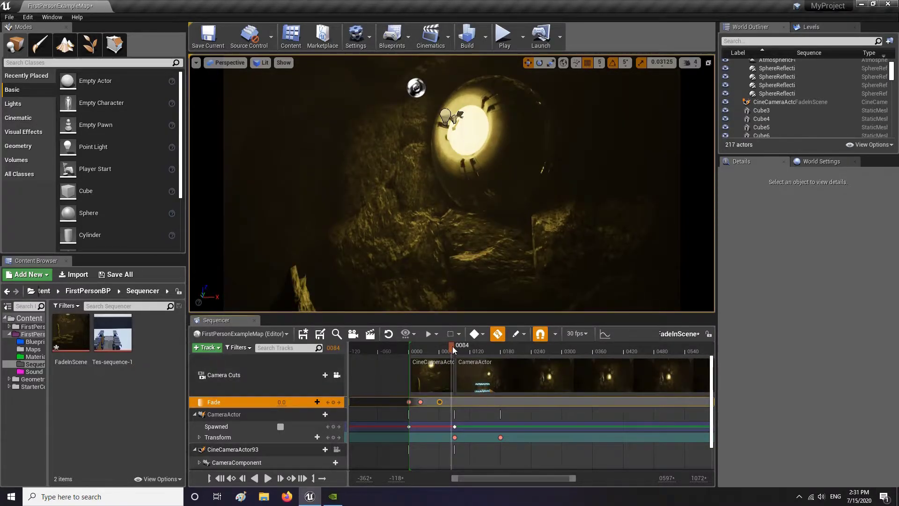
left_click(333, 402)
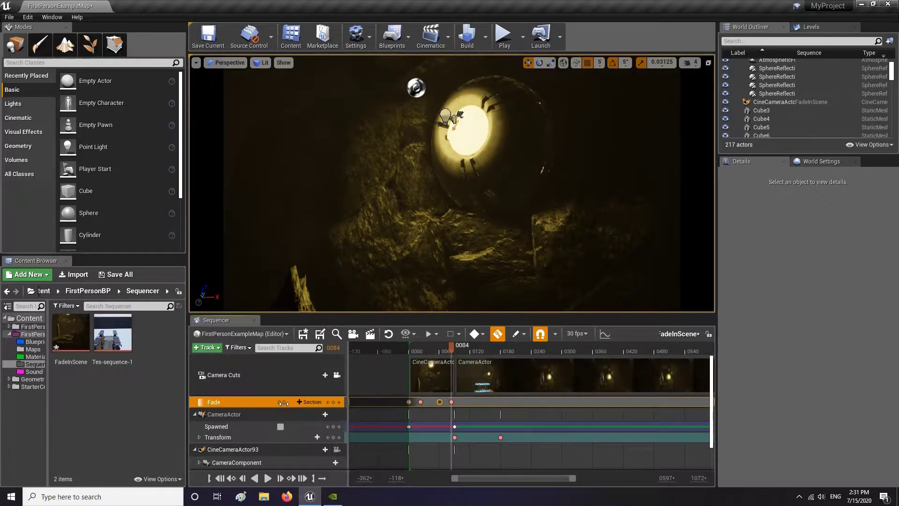
key("Return")
left_click_drag(451, 346, 461, 347)
left_click_drag(429, 402, 476, 402)
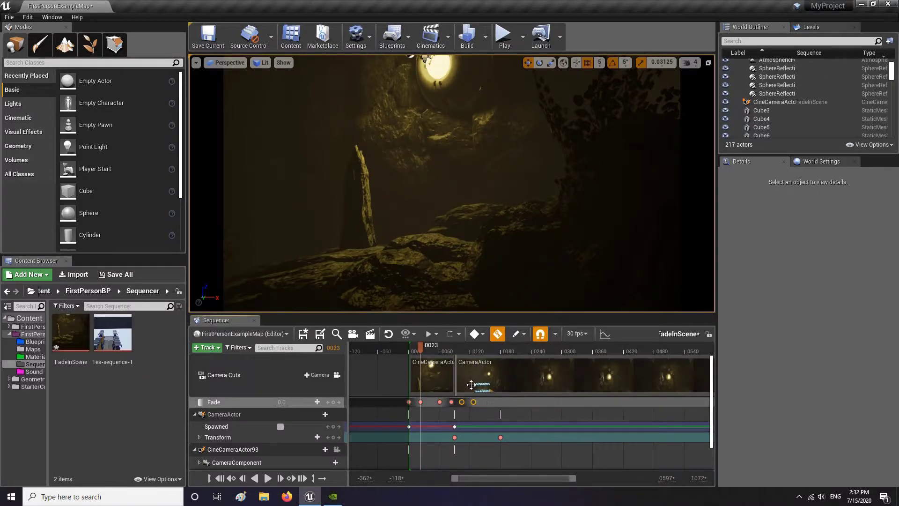
Step: Scrub across the fade frames and hide the editor icons by switching the viewport to Game View
left_click_drag(418, 350, 430, 350)
mouse_move(451, 349)
left_mouse_down()
mouse_move(495, 349)
mouse_move(440, 350)
left_mouse_up()
left_click(417, 270)
key("g")
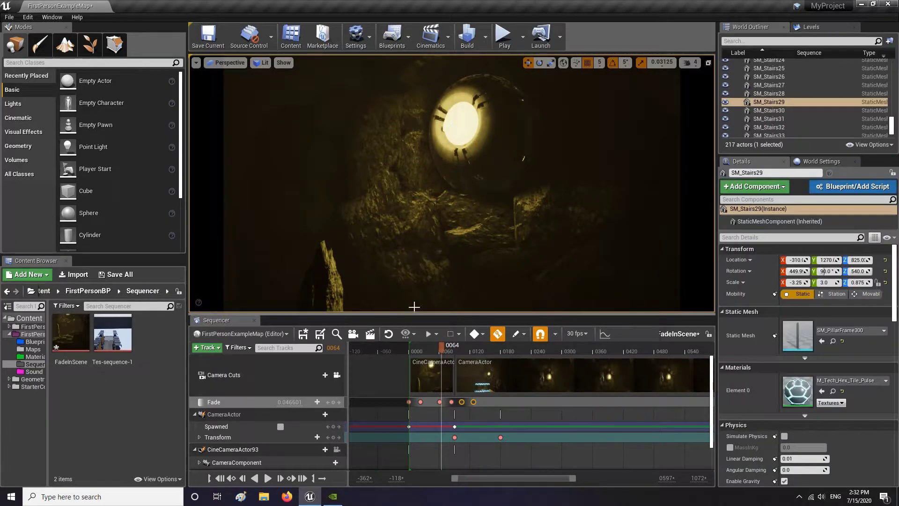
Step: Play the sequence from the start through the camera cut to check the fades, pausing at frame 175
left_click_drag(442, 346, 412, 351)
left_click(269, 479)
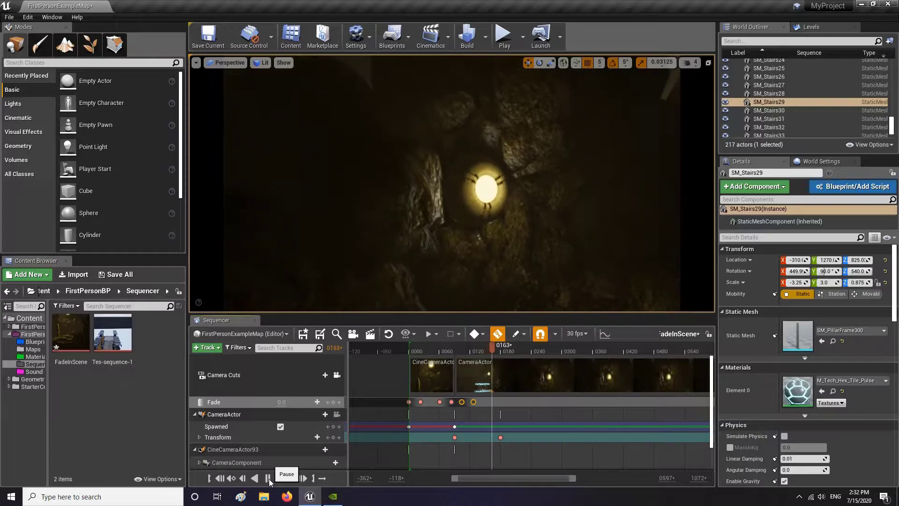
left_click(268, 478)
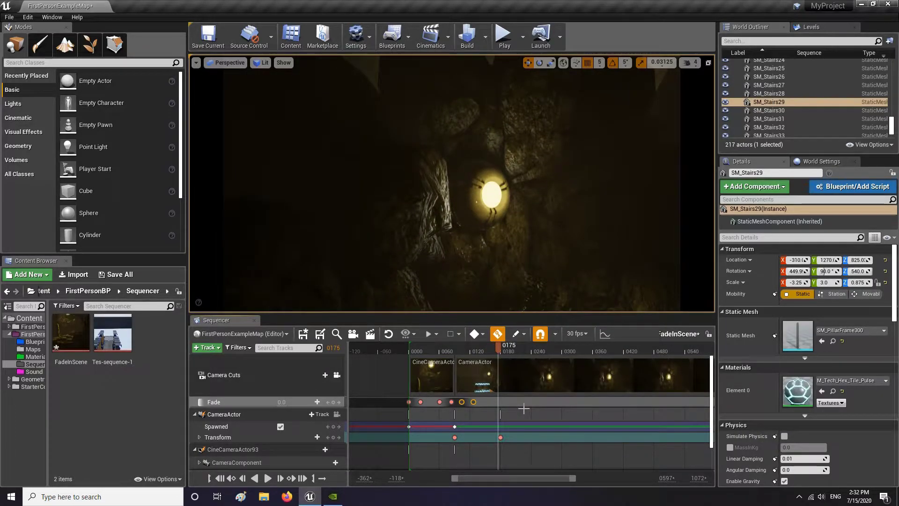
Step: Save all modified assets and the level
left_click(116, 275)
left_click(533, 334)
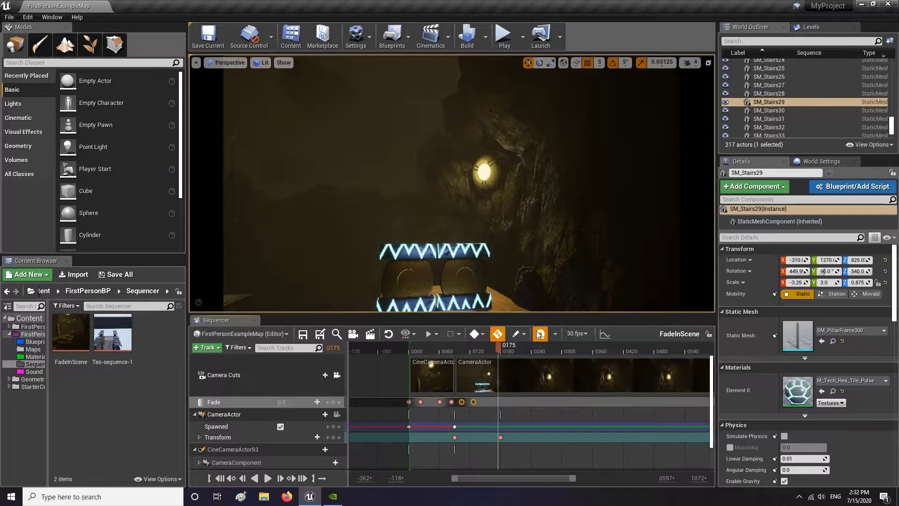
Step: Select the CameraActor's Transform track, pilot that camera and place the playhead on its key at frame 180
left_click(499, 349)
left_click_drag(499, 353, 500, 356)
left_click(245, 436)
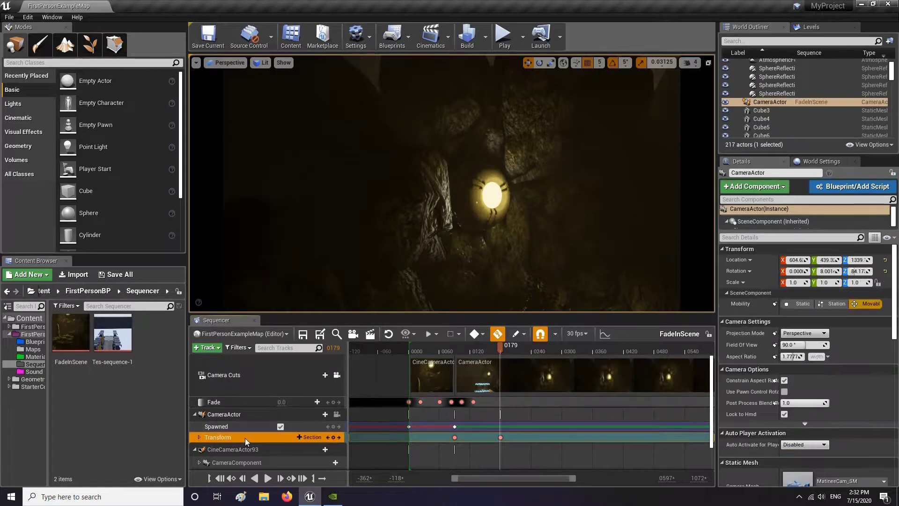
left_click(337, 414)
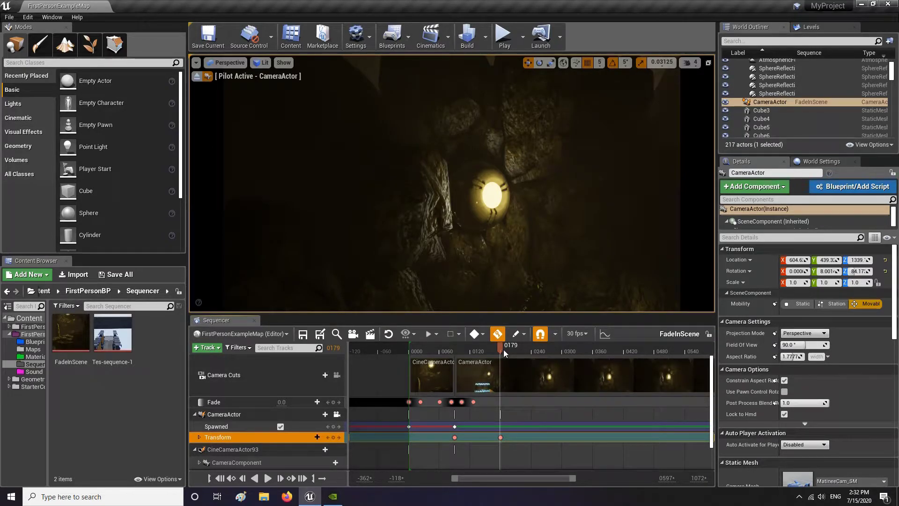
key("Right")
key("Down")
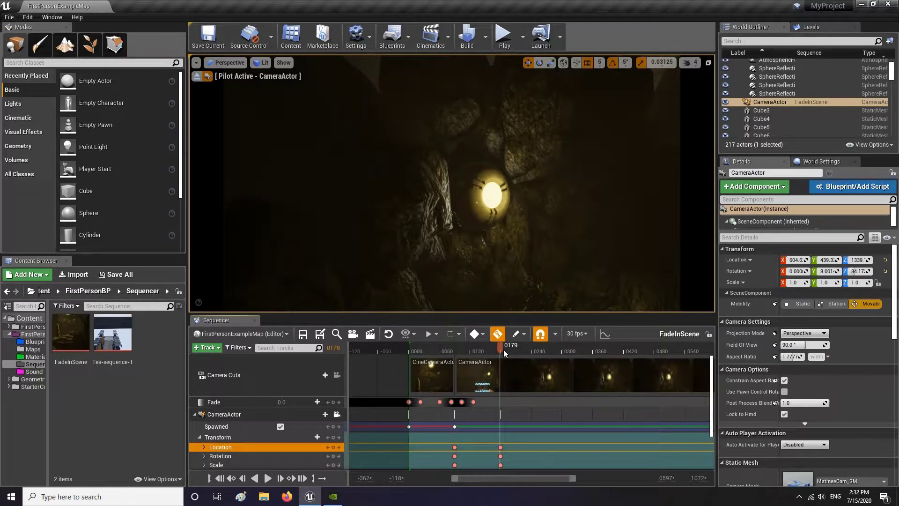
left_click_drag(499, 347, 502, 347)
key("Left")
key("Left")
key("Left")
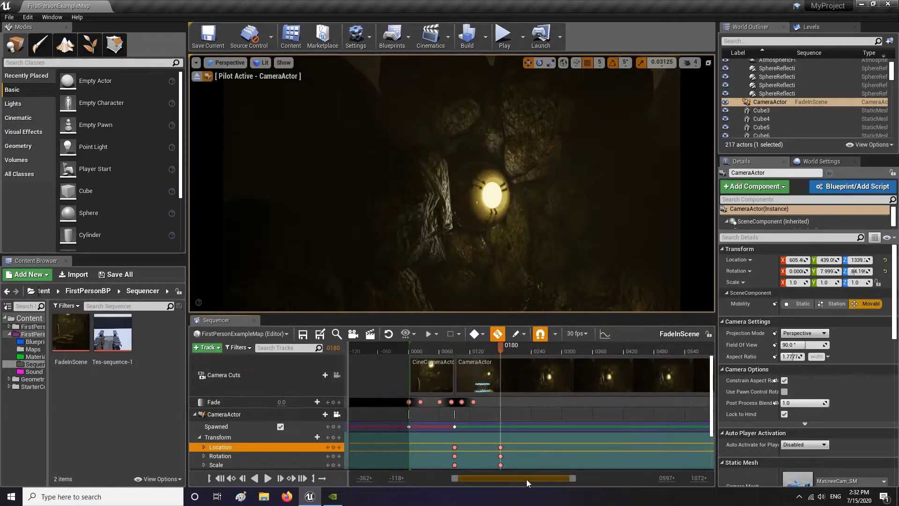
Step: At frame 202, pilot the CameraActor to about X -4157, Y 711, Z 627, facing the doorway, and key its Transform
left_click_drag(527, 479, 543, 479)
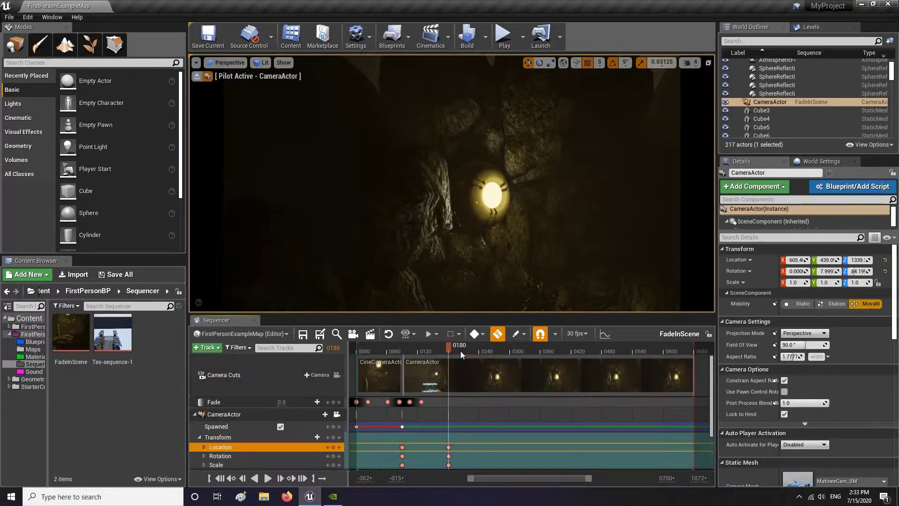
left_click_drag(450, 347, 461, 347)
right_click_drag(492, 245, 474, 241)
key("w")
key("w")
key("w")
key("w")
key("a")
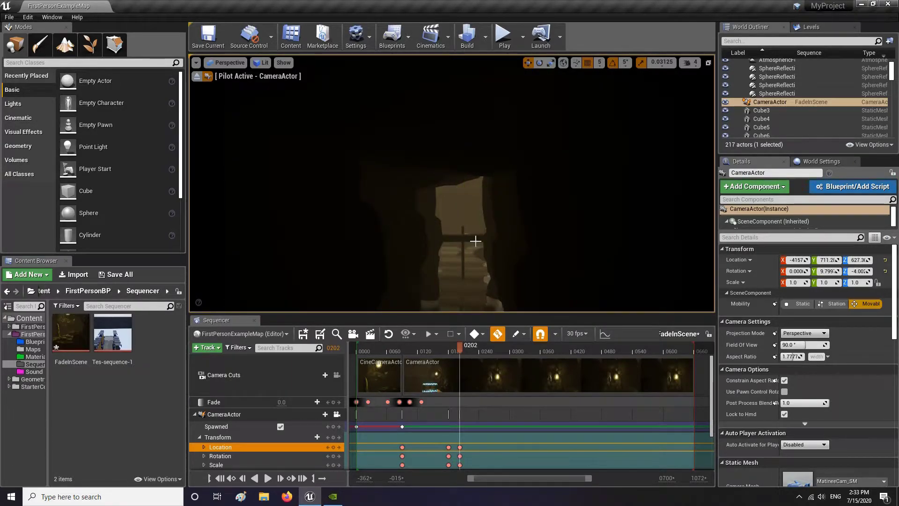
Step: At frame 237, fly the CameraActor forward through the doorway to about X -2361, Y 643, Z 770 and key its Transform
mouse_move(459, 350)
left_mouse_down()
mouse_move(448, 350)
mouse_move(459, 349)
left_mouse_up()
key("Right")
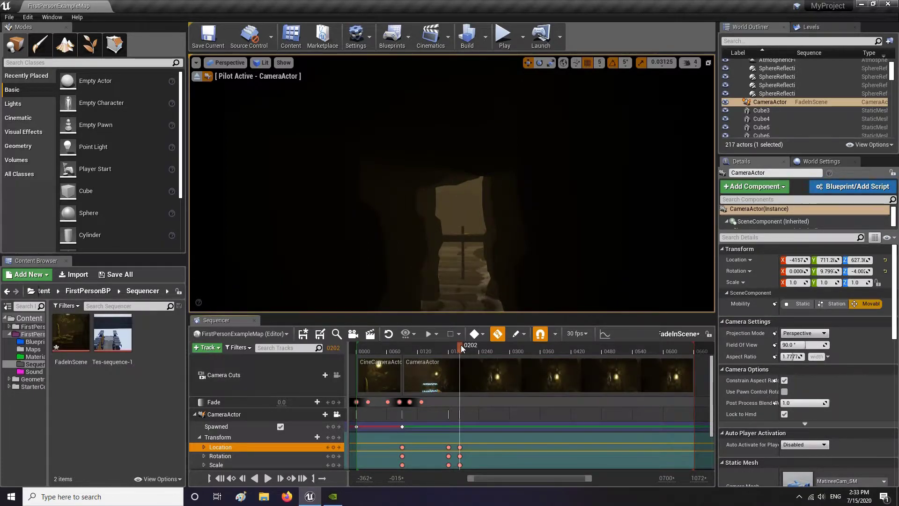
left_click_drag(460, 345, 477, 346)
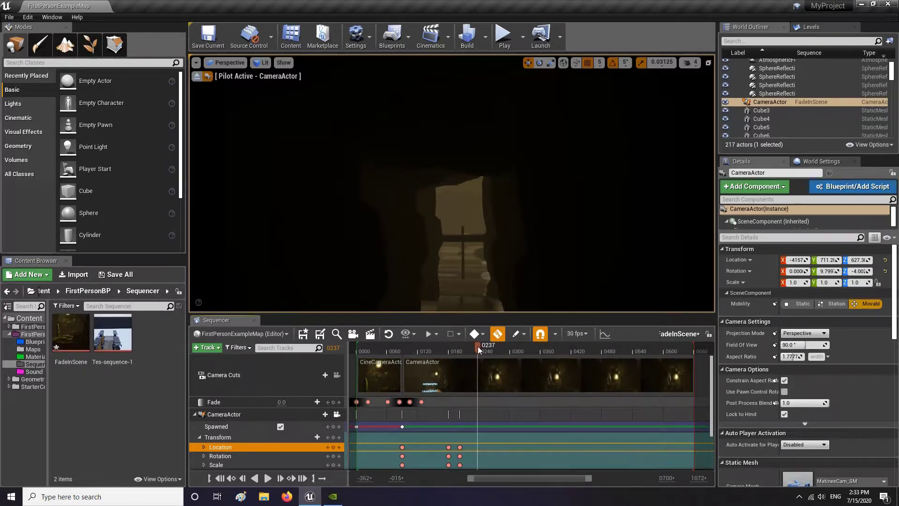
key("w")
mouse_move(501, 254)
right_mouse_down()
mouse_move(506, 277)
mouse_move(505, 263)
right_mouse_up()
left_click(475, 334)
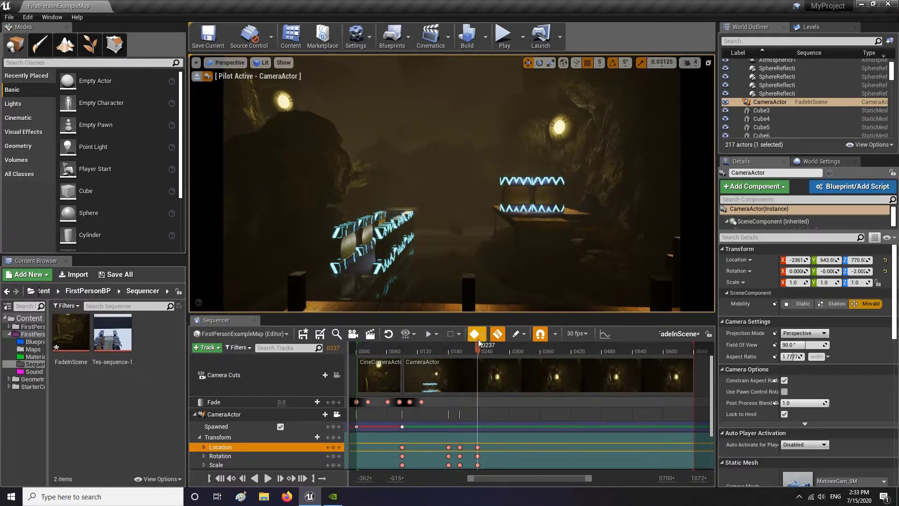
Step: At frame 292, raise the CameraActor to about X -289, Y 542, Z 2937, looking steeply down on the platforms, and key its Transform
left_click_drag(482, 347, 506, 348)
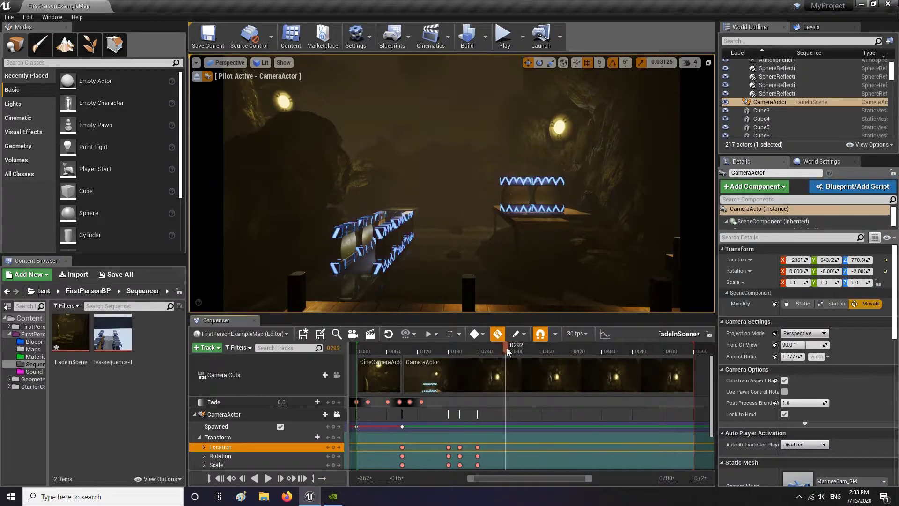
key("w")
key("e")
right_click_drag(505, 187, 509, 295)
right_click_drag(466, 236, 466, 256)
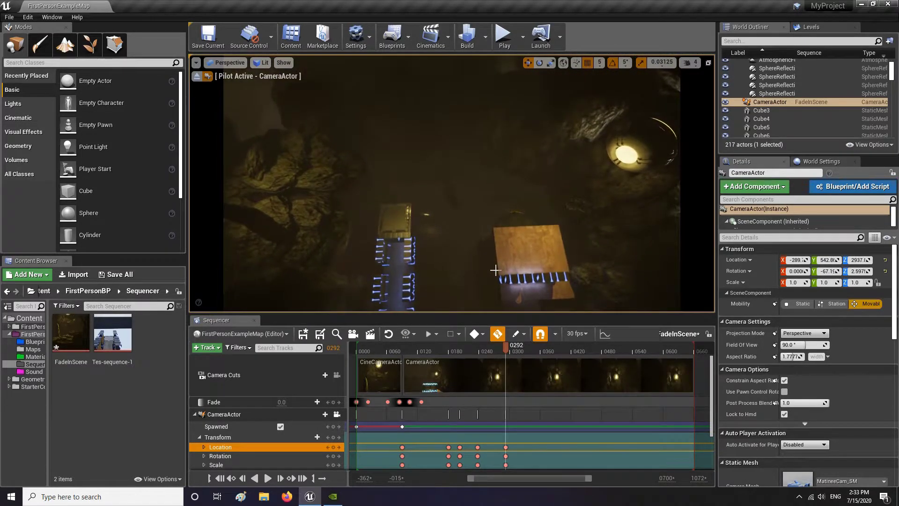
Step: At frame 344, fly the CameraActor to about X 1278, Y -572, Z 1789, looking back at the platforms, and key its Transform
left_click_drag(505, 350, 533, 352)
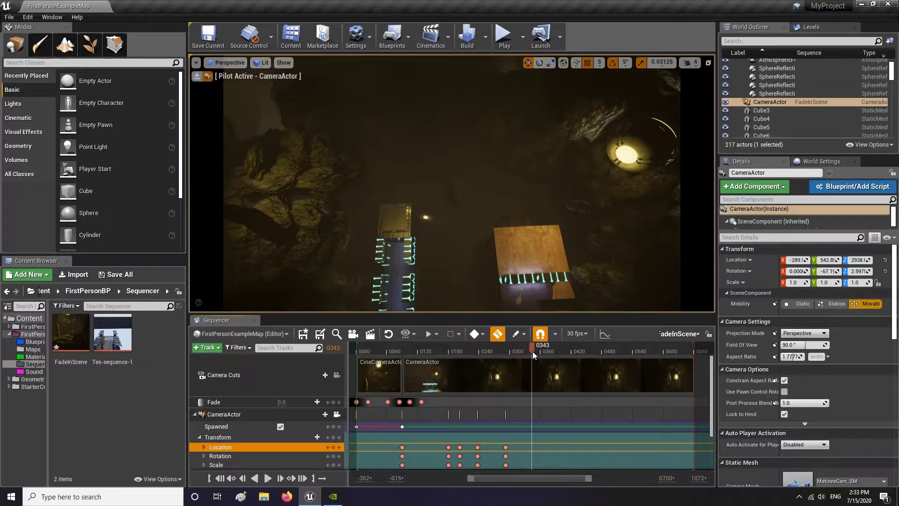
key("w")
key("a")
right_click_drag(453, 225, 670, 156)
key("q")
key("s")
key("s")
key("a")
key("q")
key("w")
key("d")
key("e")
right_click_drag(576, 194, 575, 196)
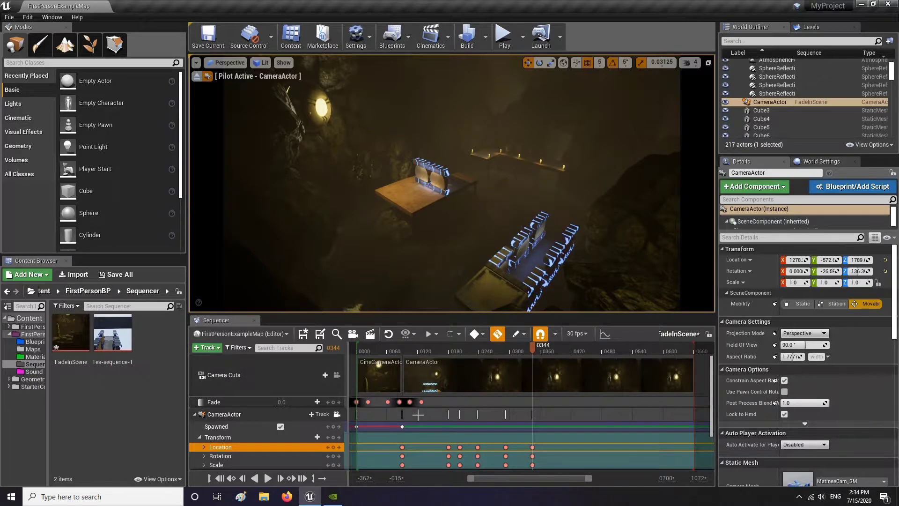
Step: Duplicate the four Fade keys around the camera cut over the second camera jump, shifting the first two copies to about frames 157 and 180
left_click(438, 402)
left_click_drag(379, 403, 450, 403)
left_click(454, 401)
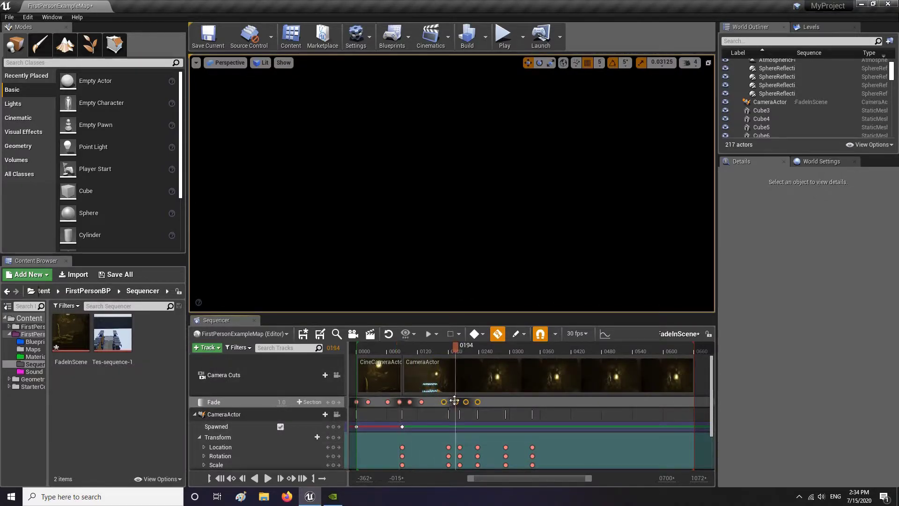
left_click(464, 402)
left_click(445, 402)
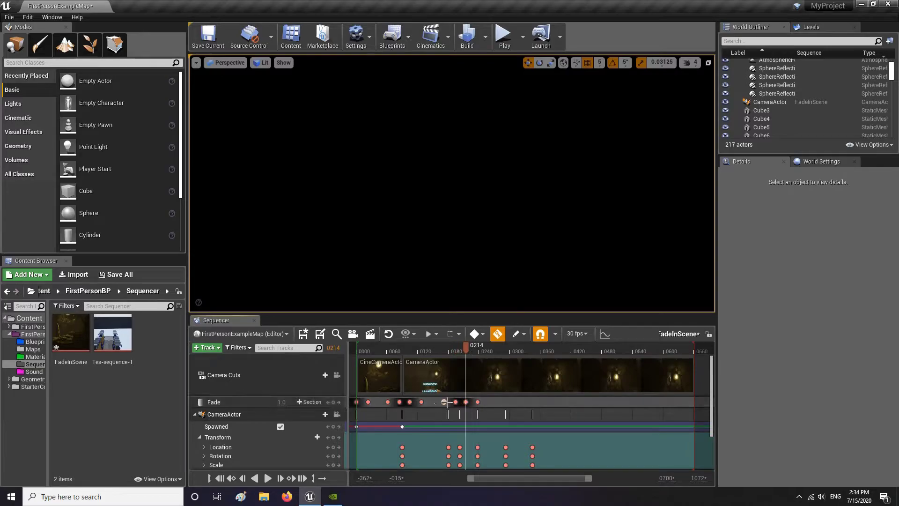
left_click_drag(458, 402, 448, 401)
Step: Move to frame 142, lock the viewport to the camera cuts and play the sequence to check the second fade and camera flight
left_click_drag(452, 347, 429, 347)
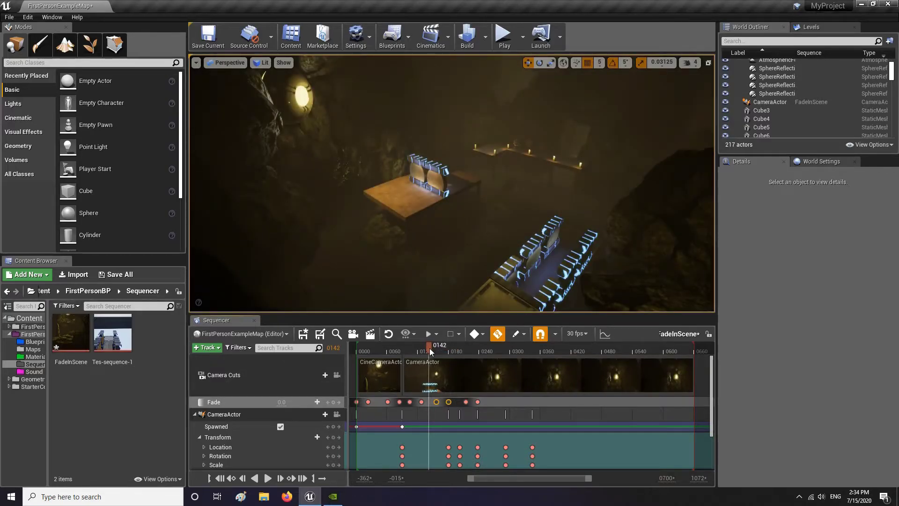
left_click(337, 374)
left_click(268, 479)
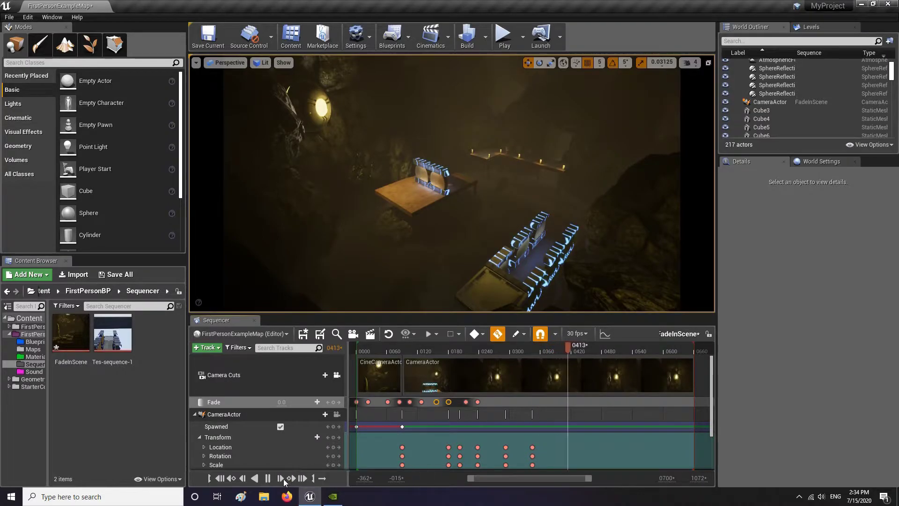
Step: At frame 375, pilot the CameraActor to face the glowing cave light, with pitch about -4.8, yaw about -128, key its Transform, and save the sequence
left_click(268, 477)
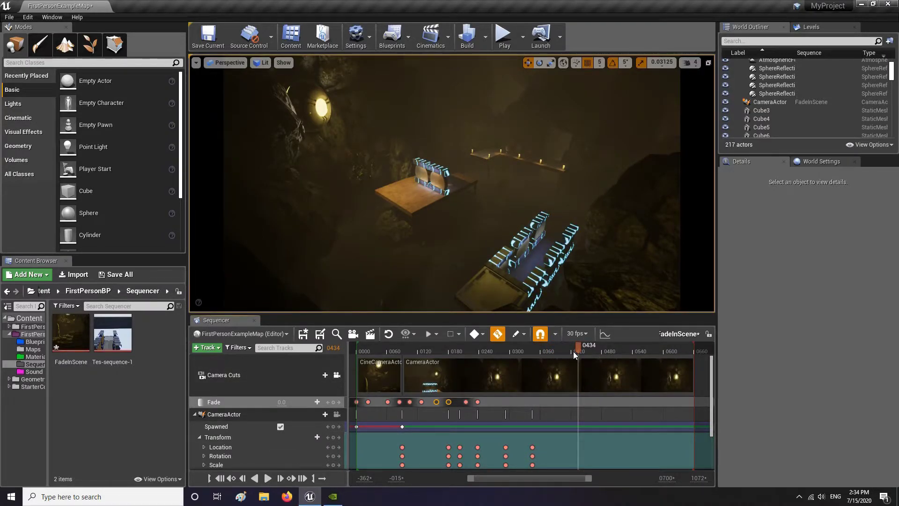
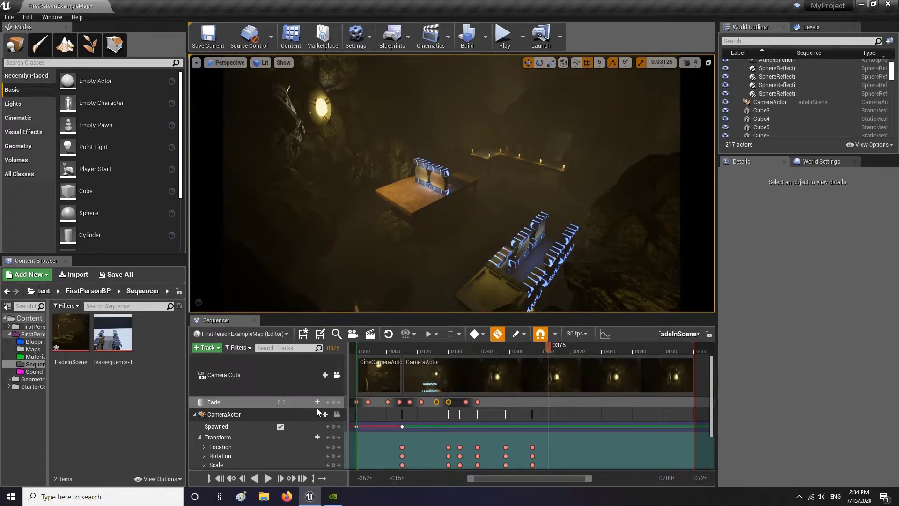
left_click(336, 414)
left_click(239, 436)
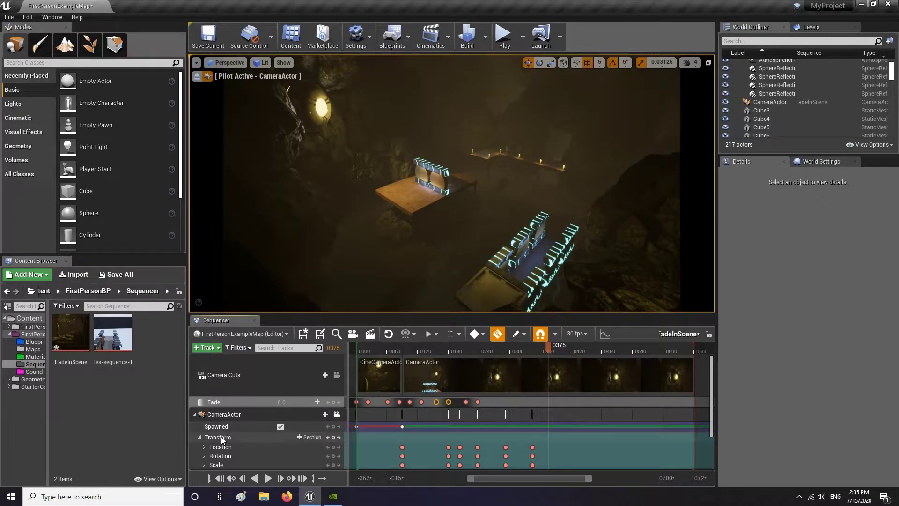
right_click_drag(504, 307, 680, 250)
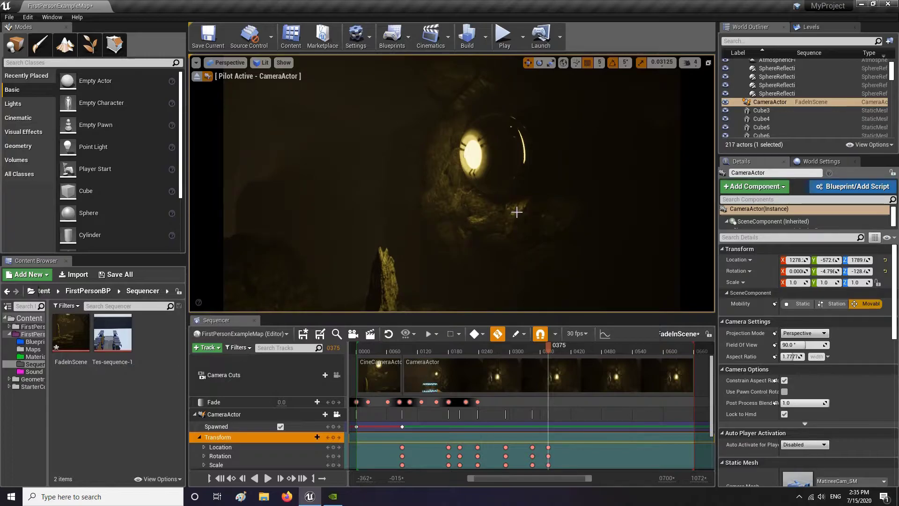
mouse_move(548, 347)
left_mouse_down()
mouse_move(496, 351)
mouse_move(549, 351)
mouse_move(532, 347)
left_mouse_up()
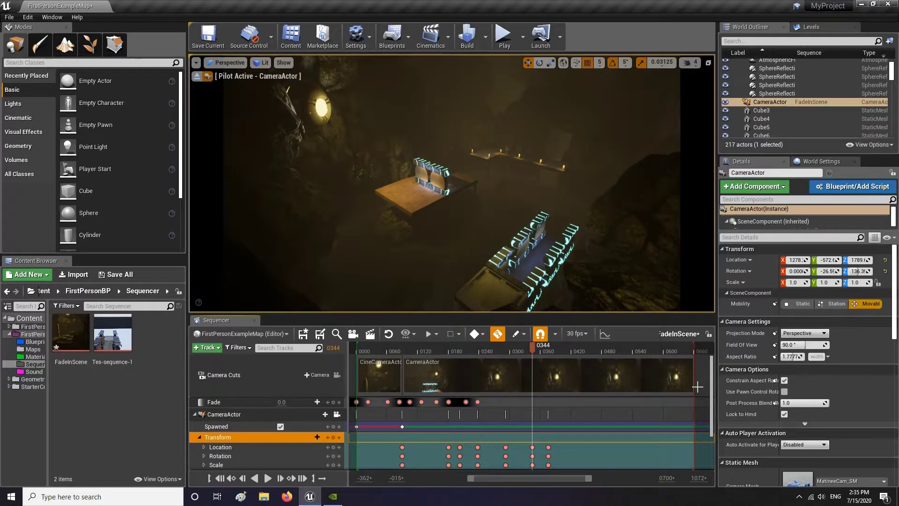
left_click(303, 333)
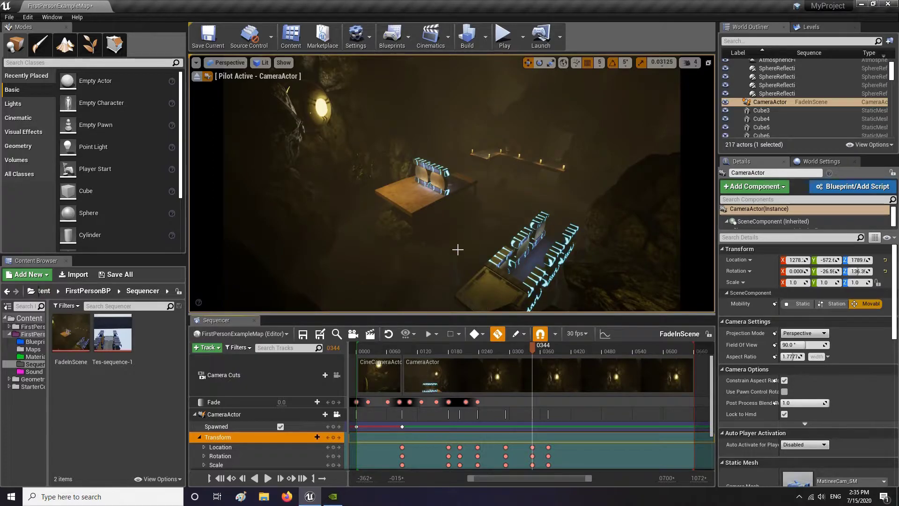
Step: Around frame 344, try moving the piloted CameraActor to about X 1250, Y -726, Z 1682 while looking at the platforms
right_click_drag(458, 249, 444, 232)
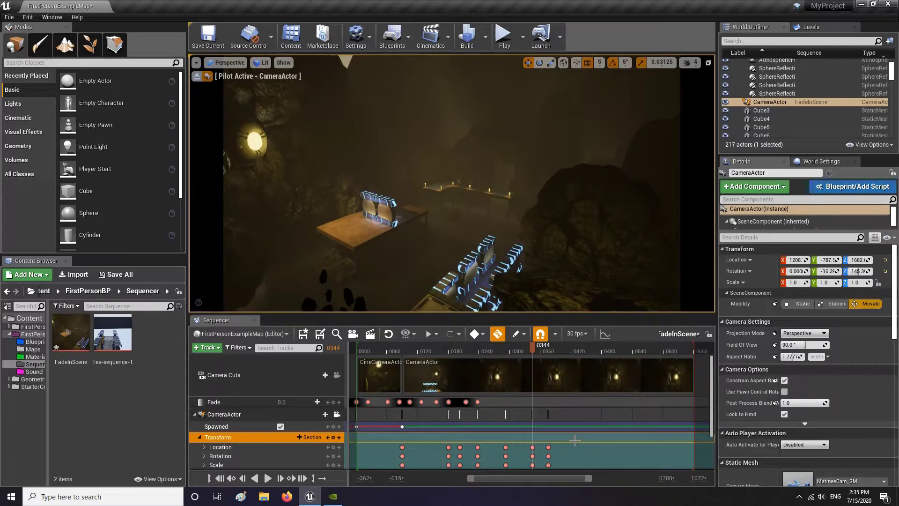
key("Right")
right_click_drag(458, 249, 458, 247)
key("a")
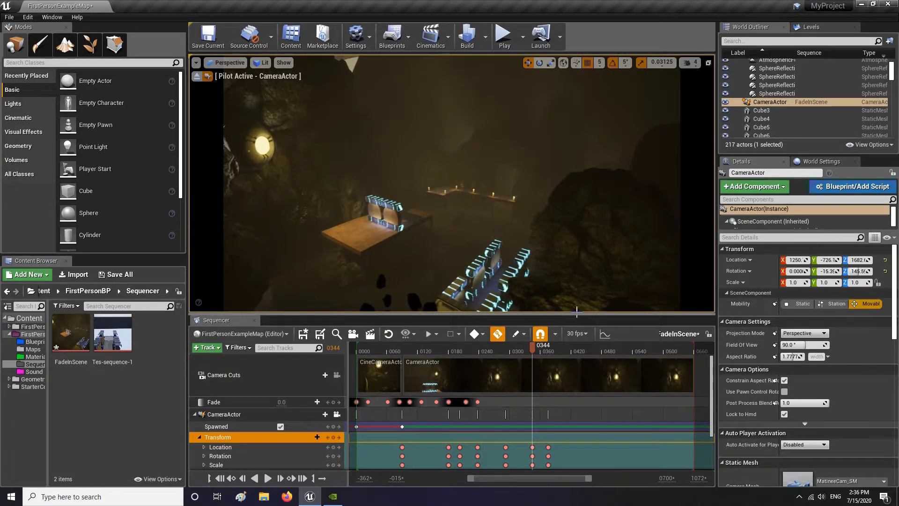
left_click_drag(538, 347, 533, 343)
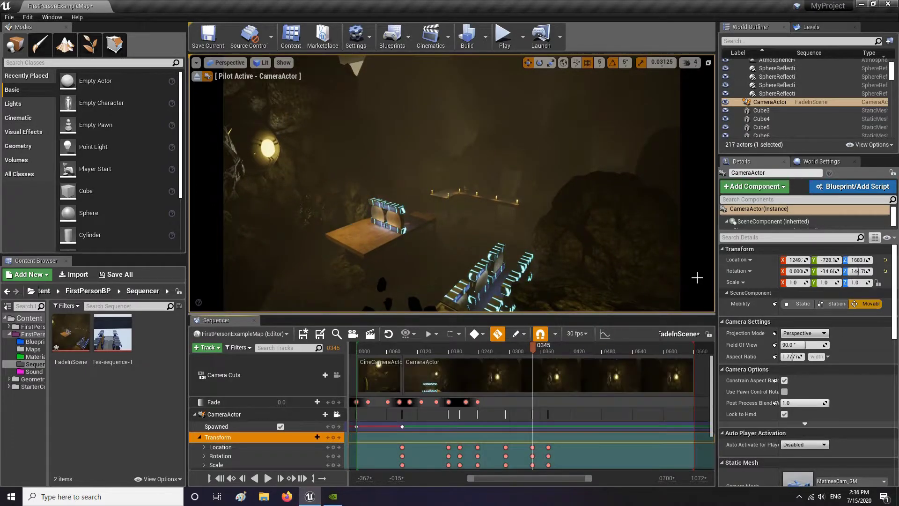
Step: Undo the last location and rotation changes made to the CameraActor near frame 344
key("ctrl+z")
key("ctrl+z")
key("ctrl+z")
key("ctrl+z")
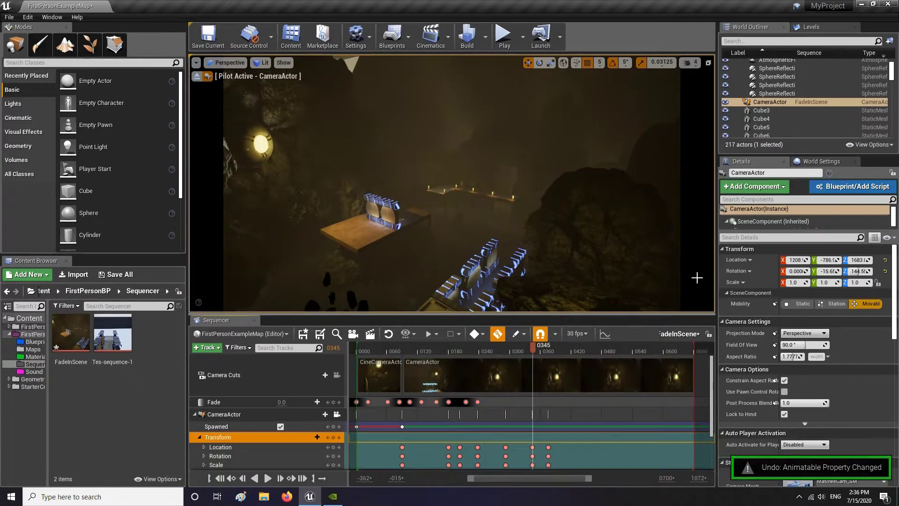
key("ctrl+z")
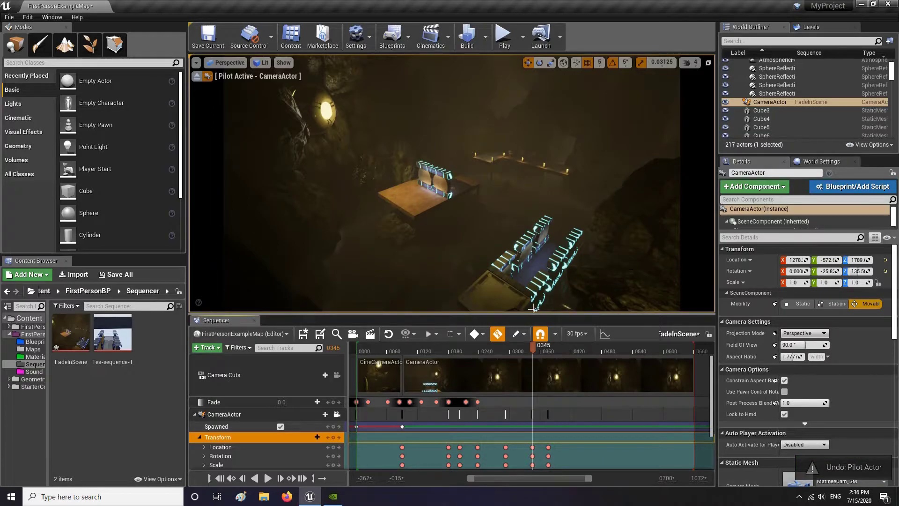
Step: Delete the CameraActor's Transform keys at frame 375, and at frame 390 key its Rotation with pitch about -9.06 and yaw about 235.48
left_click_drag(539, 444, 587, 468)
key("Delete")
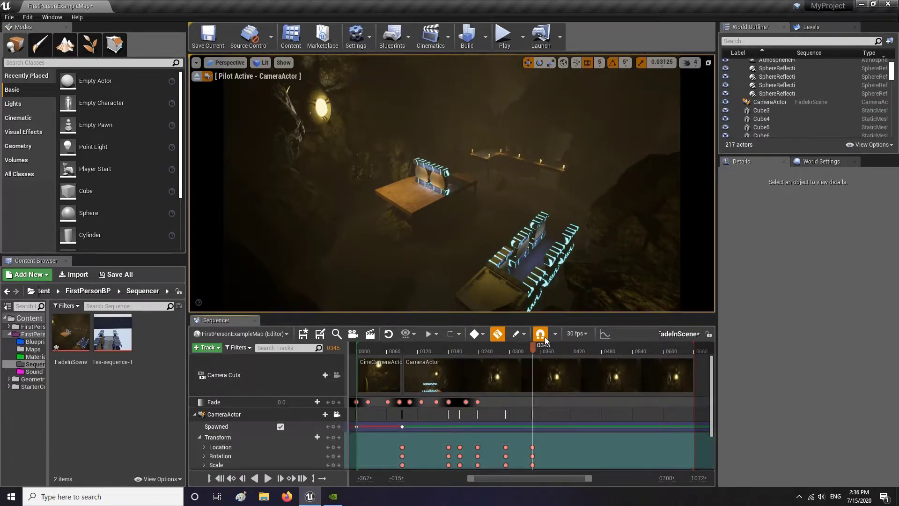
left_click_drag(550, 350, 556, 353)
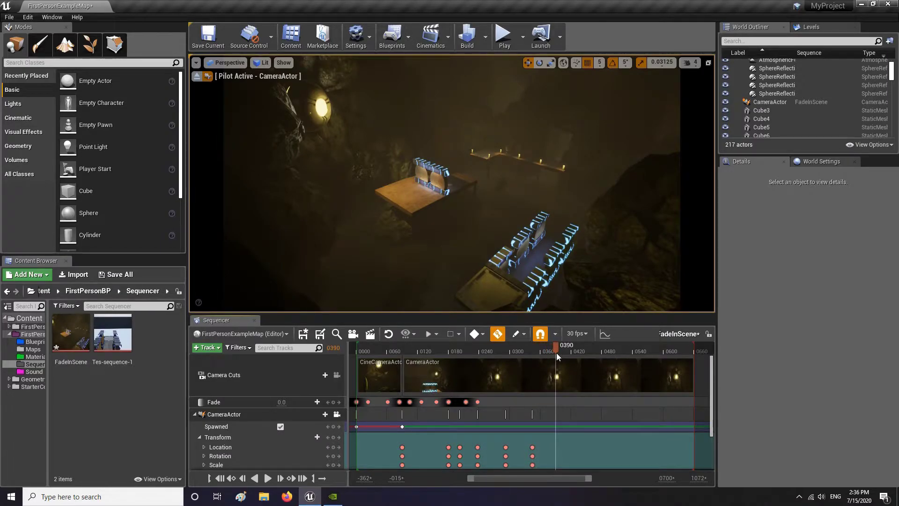
left_click(204, 455)
scroll(297, 444, "down", 2)
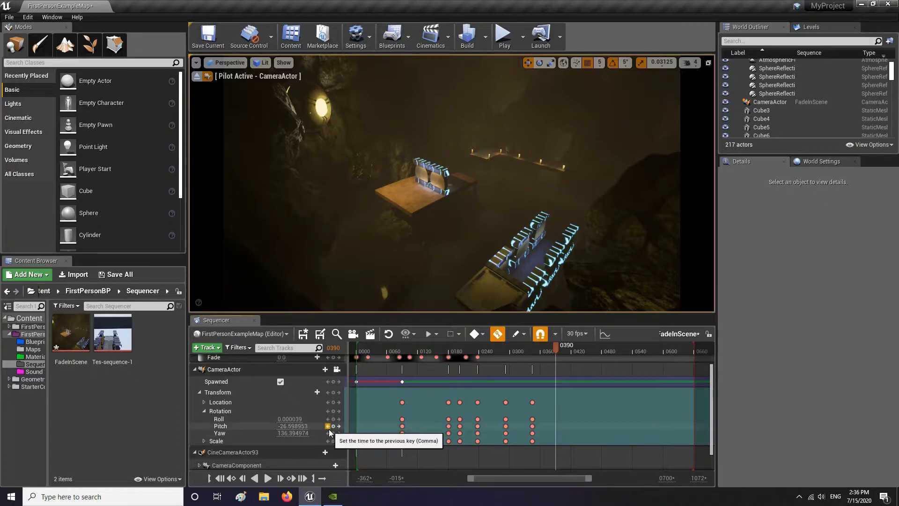
left_click_drag(292, 433, 359, 433)
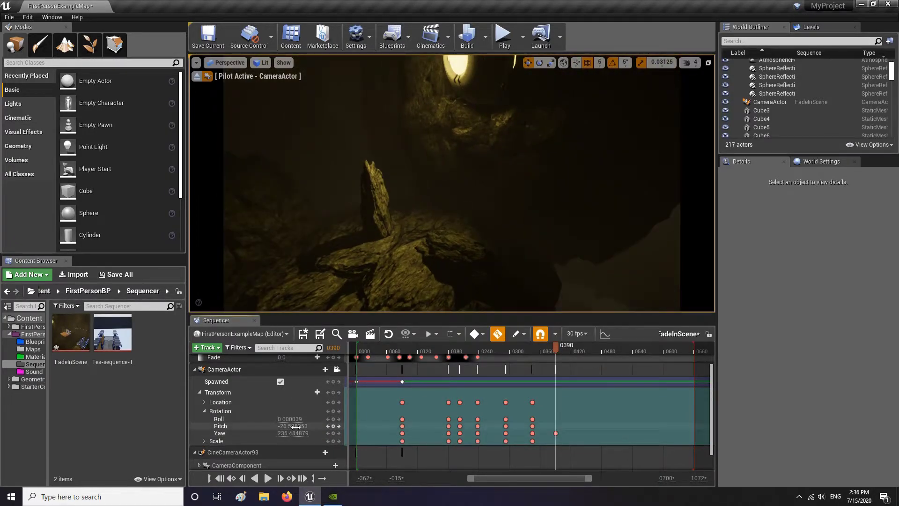
left_click_drag(294, 427, 317, 426)
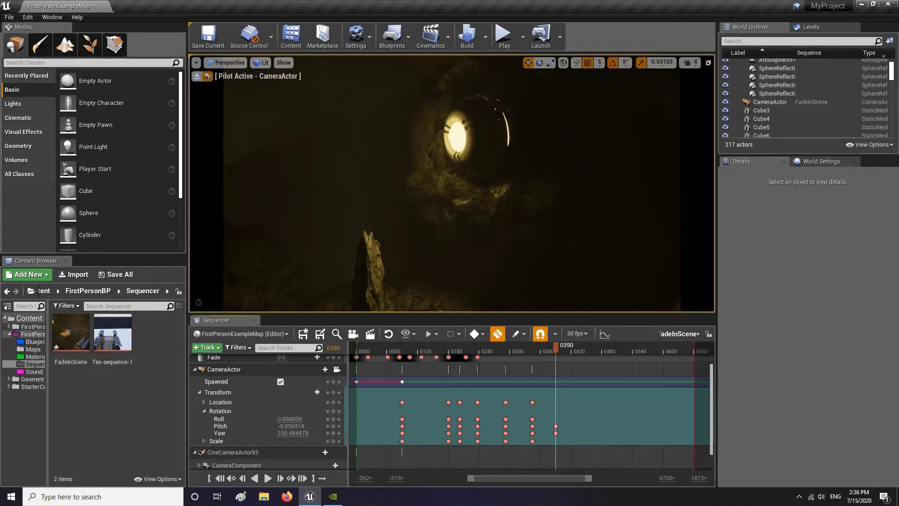
Step: Move the final CameraActor Rotation keys to about frame 661 and spread the three preceding Transform key sets to about frames 330, 470 and 562
left_click_drag(557, 349, 533, 356)
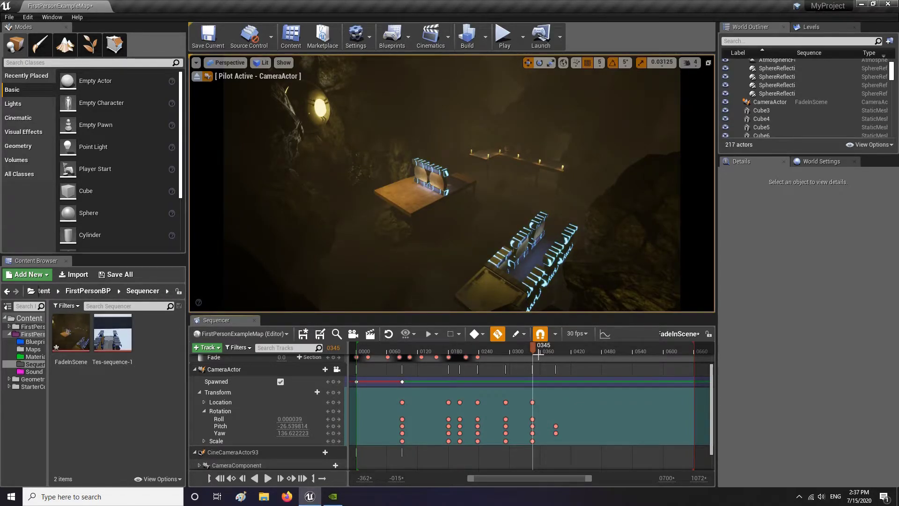
left_click_drag(556, 429, 507, 411)
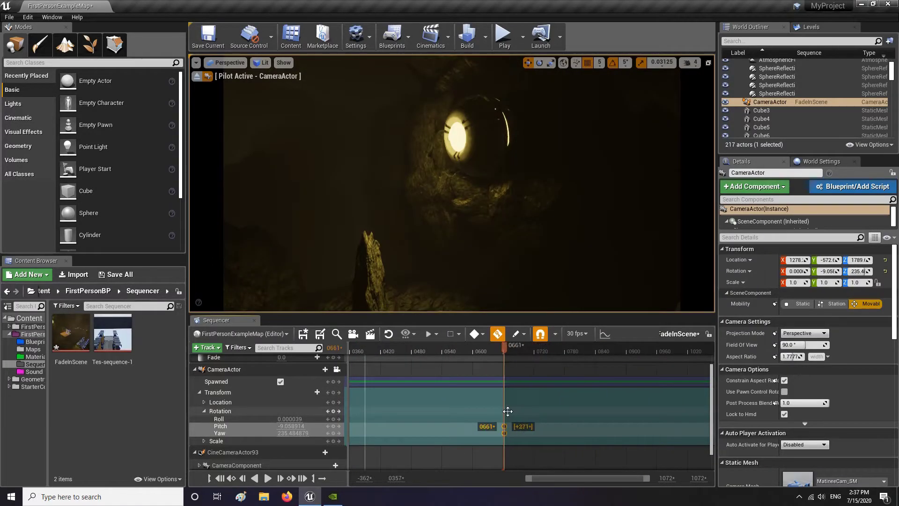
left_click_drag(580, 478, 534, 480)
left_click_drag(508, 398, 598, 422)
left_click_drag(488, 398, 458, 442)
left_click_drag(460, 402, 424, 443)
left_click_drag(432, 402, 481, 403)
Step: Play back the CameraActor flight to check its slower timing, and return to the start of the sequence around frame 37
left_click(267, 478)
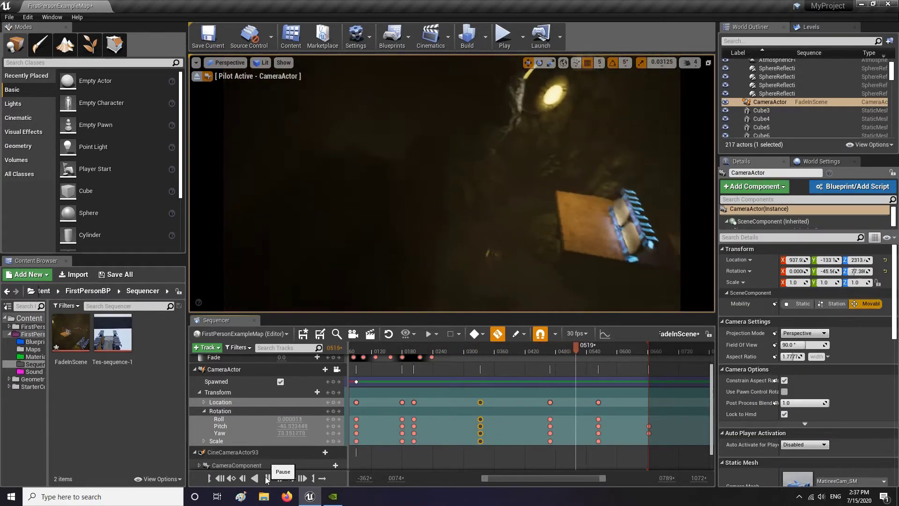
left_click_drag(489, 351, 423, 351)
left_click_drag(521, 477, 501, 479)
left_click_drag(490, 348, 420, 351)
right_click_drag(421, 368, 485, 368)
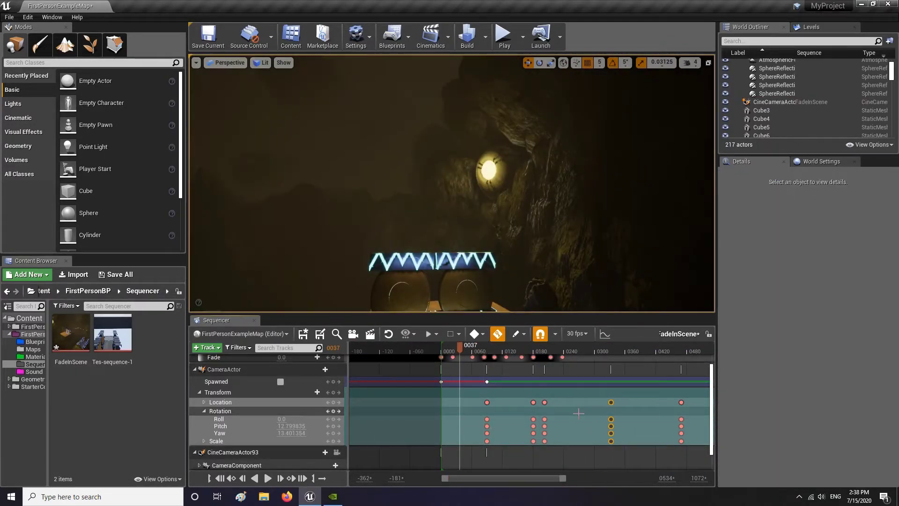
Step: Shift the four Fade keys and two CameraActor Transform key sets around the second camera jump about 13 frames later
left_click(578, 411)
left_click_drag(570, 360, 518, 447)
left_click_drag(533, 357, 479, 349)
left_click(477, 362)
Step: Play the sequence from about frame 106 to check the shifted fade and the camera flight
scroll(500, 373, "up", 3)
left_click(495, 349)
left_click(268, 478)
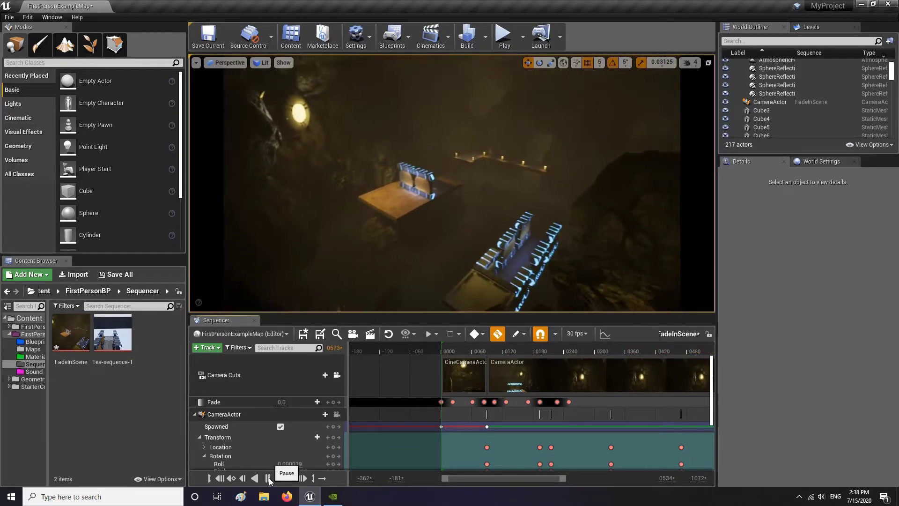
left_click(269, 478)
Step: Duplicate the second jump's two fade-out keys to about frame 562 and the sequence end, and move the playhead to frame 361
left_click_drag(521, 479, 563, 480)
left_click_drag(407, 403, 383, 400)
left_click_drag(399, 402, 589, 401, "alt")
left_click_drag(591, 349, 486, 350)
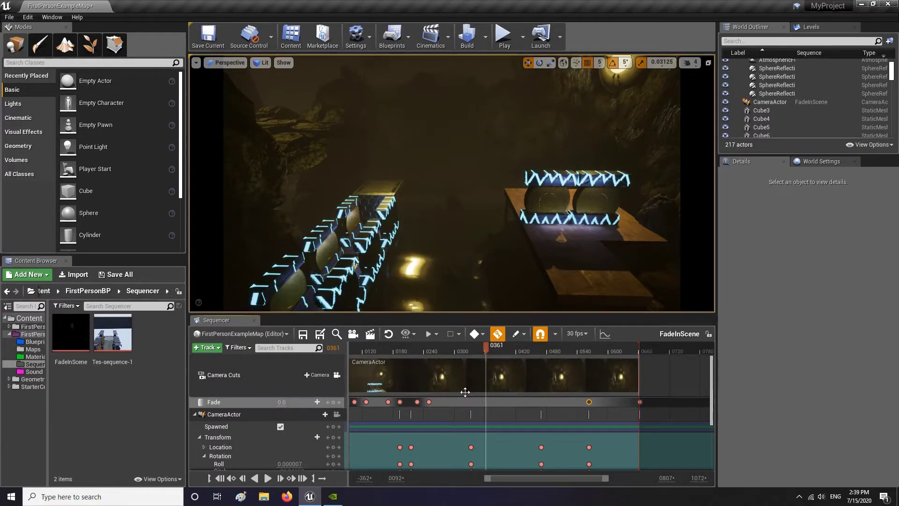
Step: Open the Chorus- sound cue from the Sound folder and resize its editor window to keep the Content Browser accessible
left_click(41, 373)
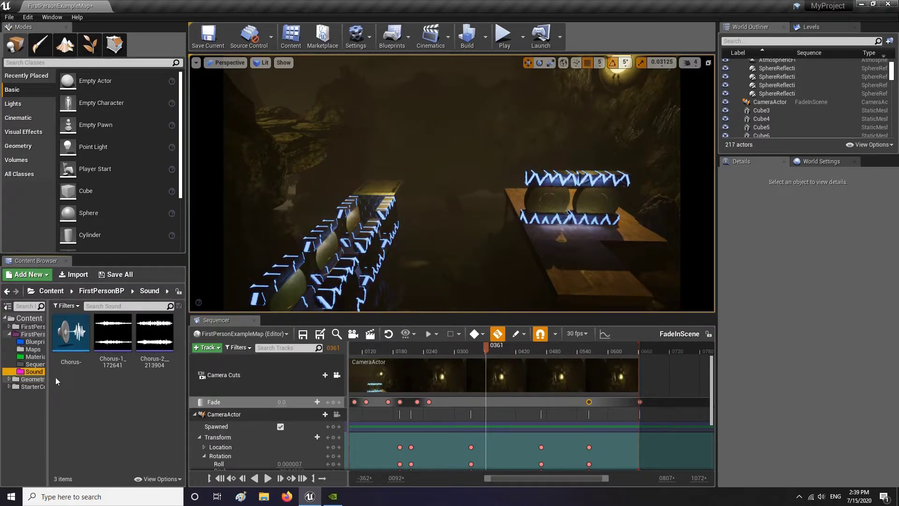
double_click(70, 334)
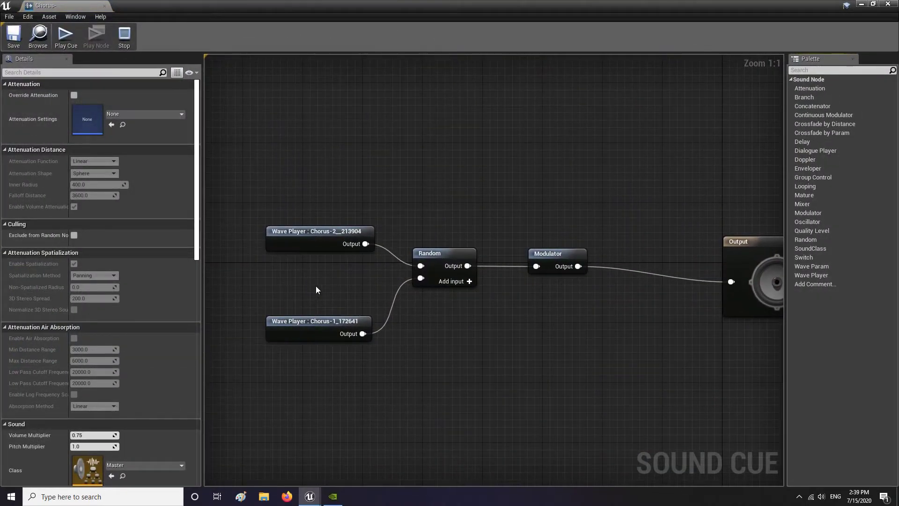
left_click(874, 4)
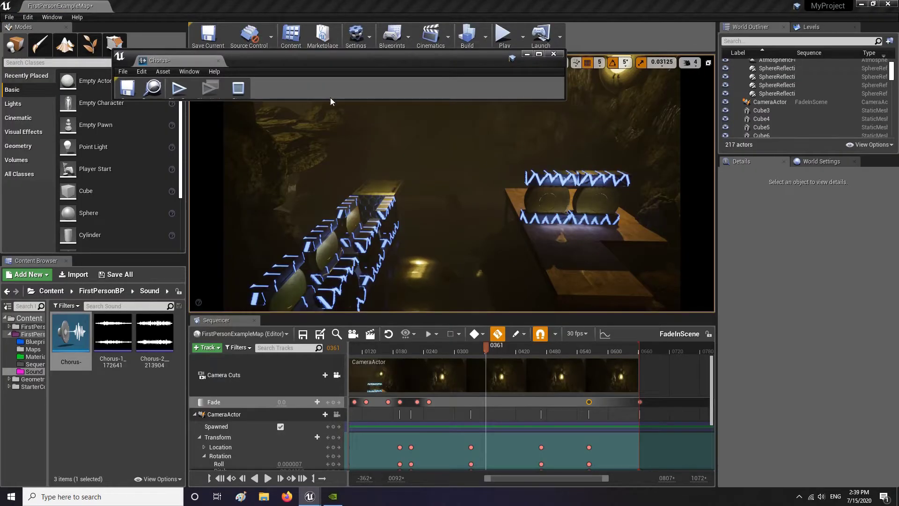
left_click_drag(358, 99, 372, 305)
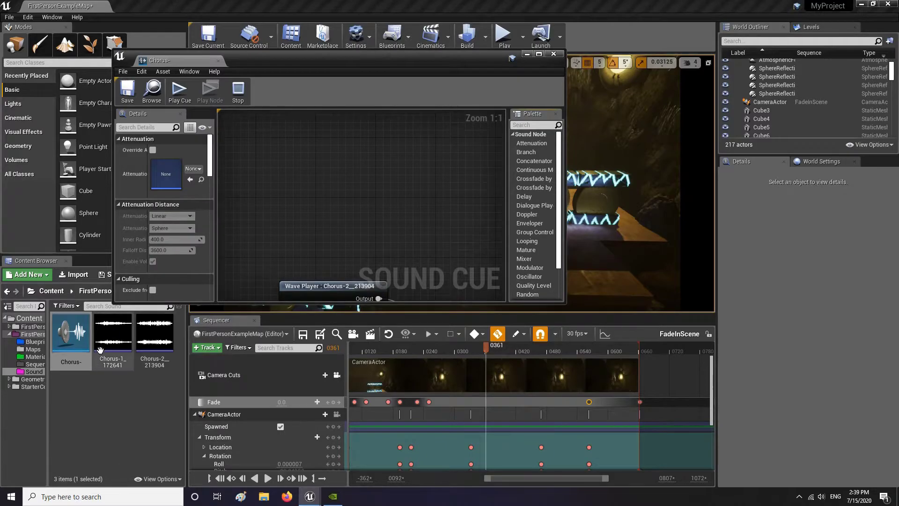
Step: Try adding a Chorus-1_172641 Wave Player node to the sound cue, delete it, and enlarge the editor window again
left_click_drag(107, 330, 349, 234)
left_click_drag(351, 194, 262, 252)
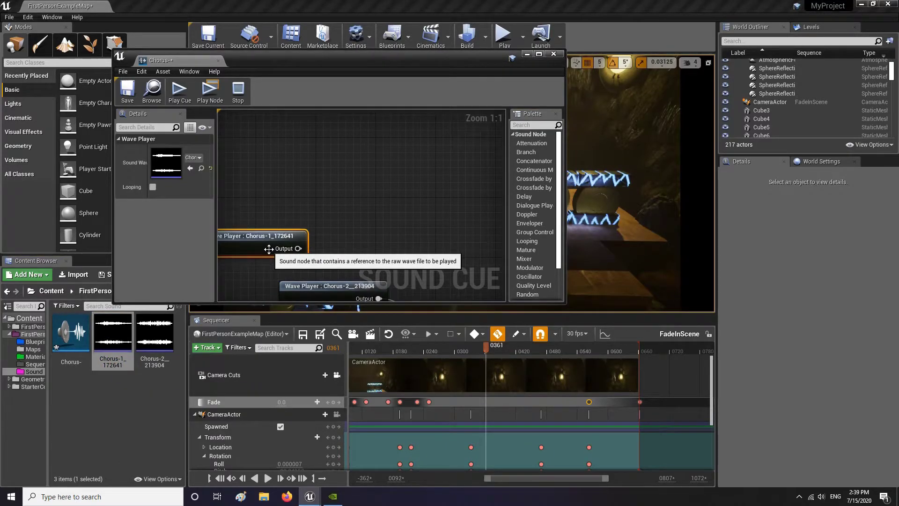
key("Delete")
left_click(539, 54)
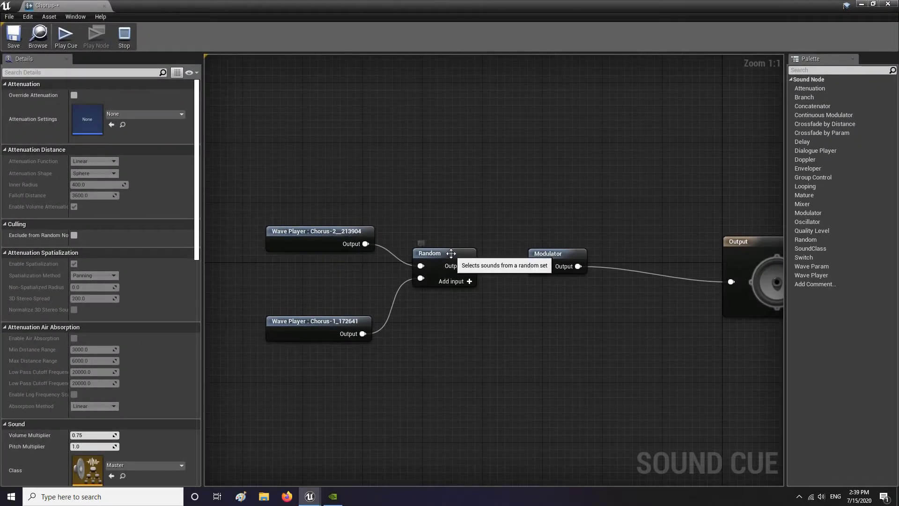
Step: Inspect the cue's Modulator settings and the Chorus-1_172641 sound wave's properties, closing both editors
left_click(563, 256)
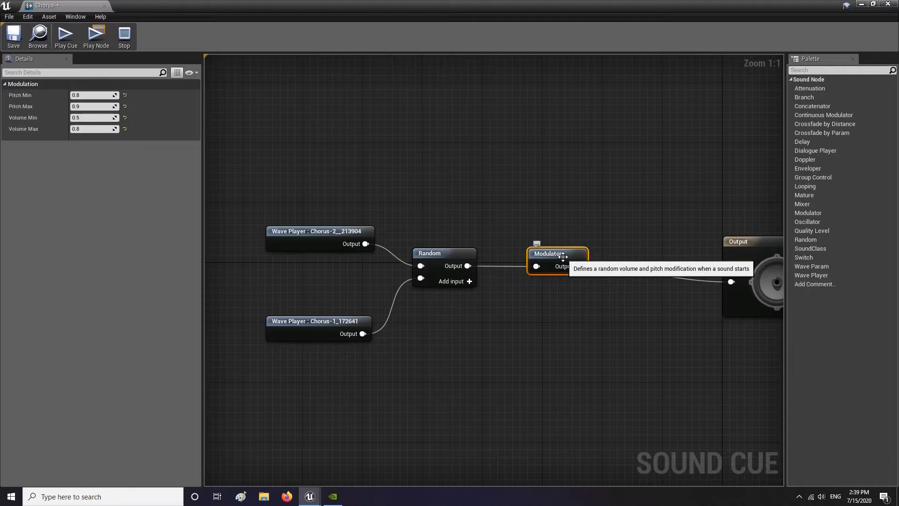
left_click(105, 6)
double_click(102, 360)
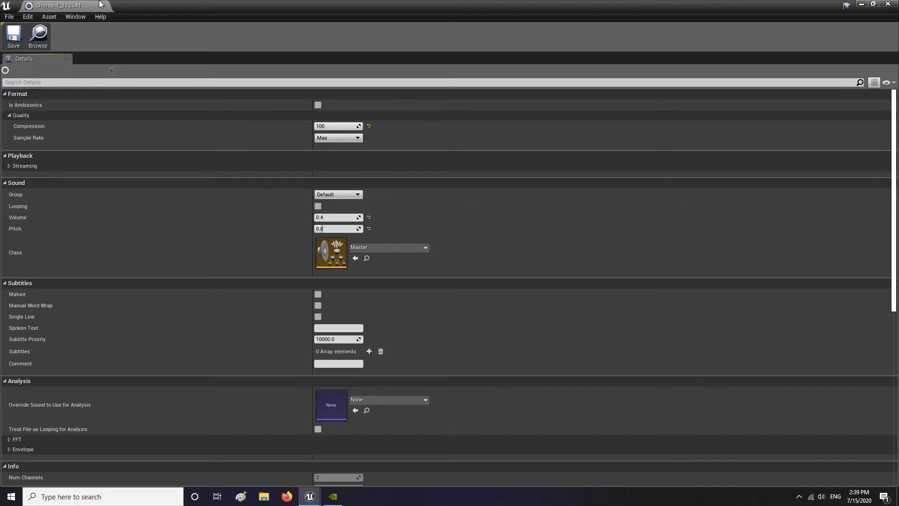
left_click(104, 6)
Step: Save the modified FirstPersonExampleMap level and the Chorus- sound cue
left_click(115, 274)
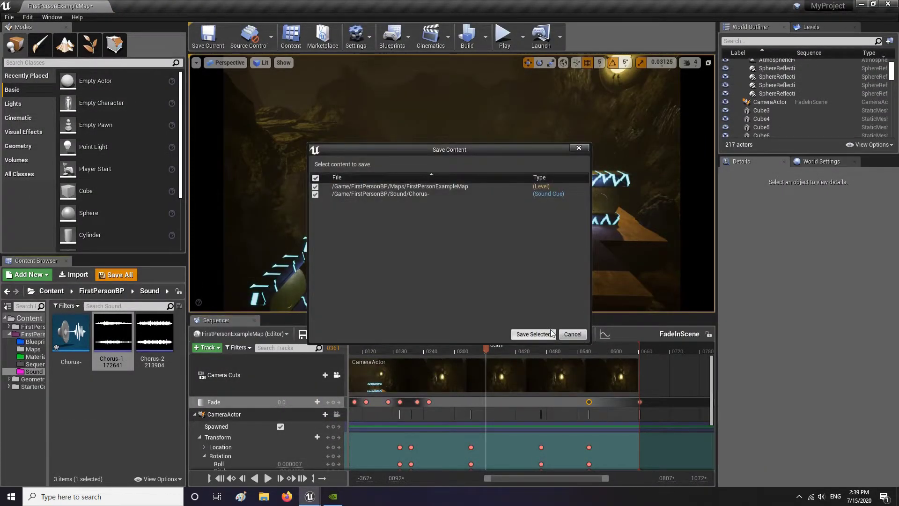
left_click(533, 333)
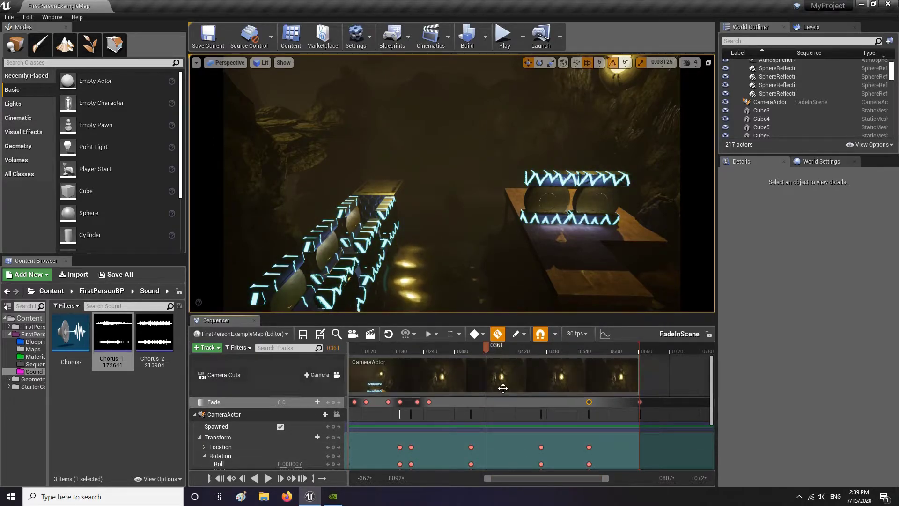
Step: Bring the start of the sequence into view and add an Audio track to FadeInScene
left_click_drag(538, 479, 496, 482)
mouse_move(154, 349)
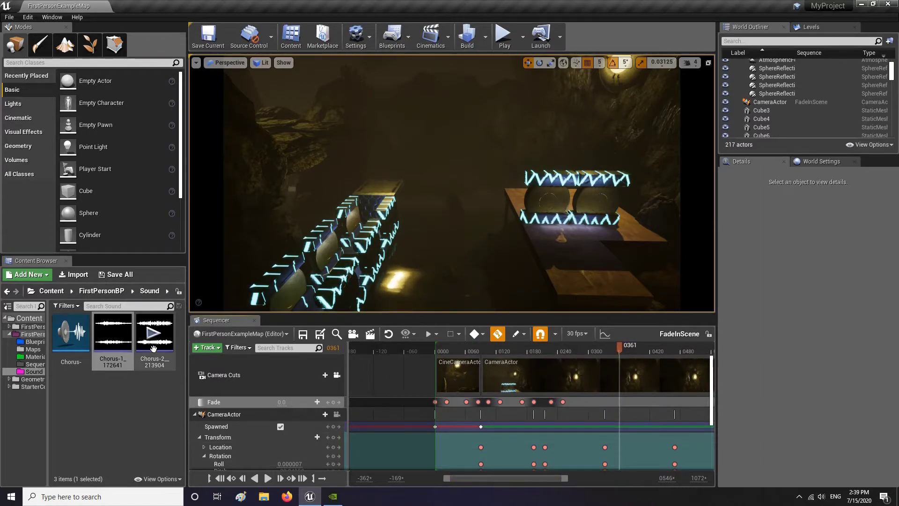
left_click(209, 347)
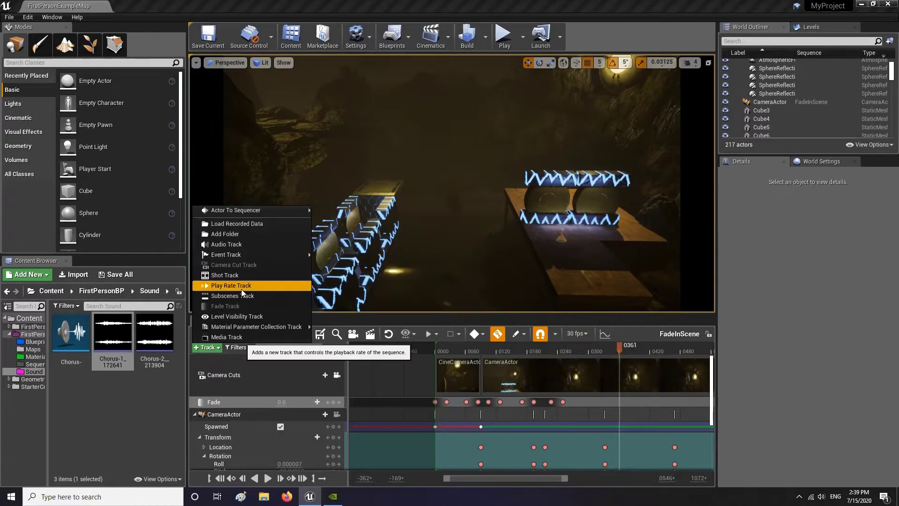
left_click(235, 244)
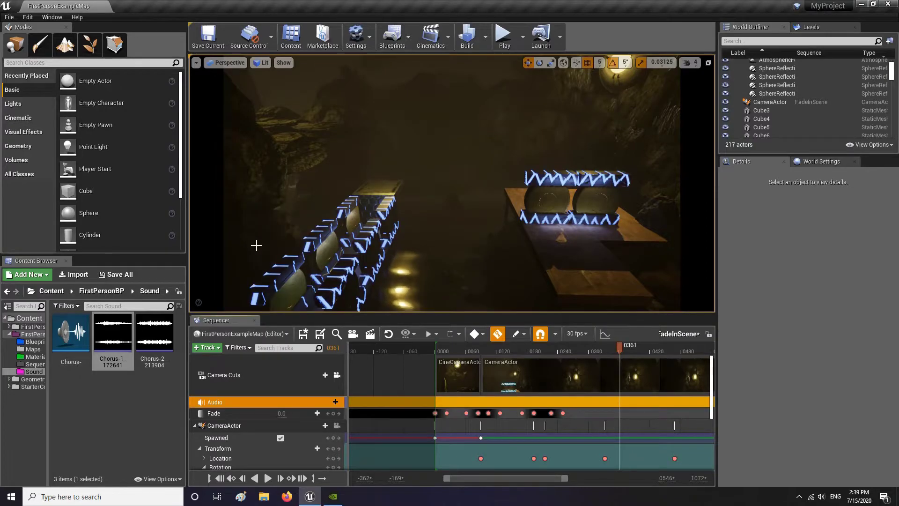
Step: Place the Chorus- sound cue on the Audio track from the sequence start and trim its end to the first camera cut
left_click(75, 347)
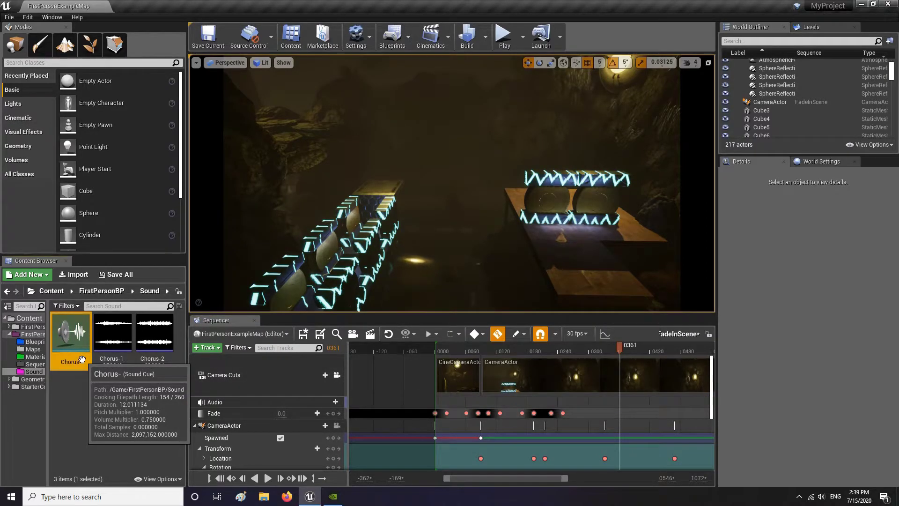
left_click(330, 402)
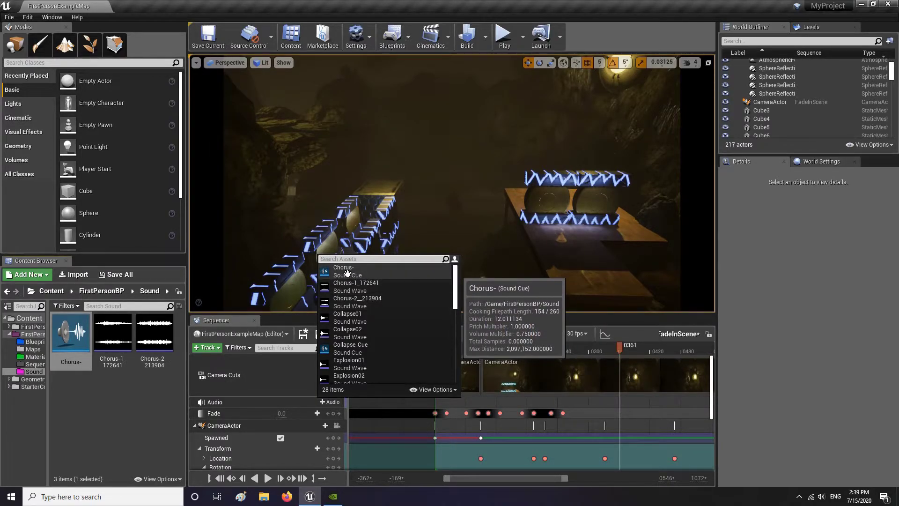
left_click_drag(71, 334, 451, 405)
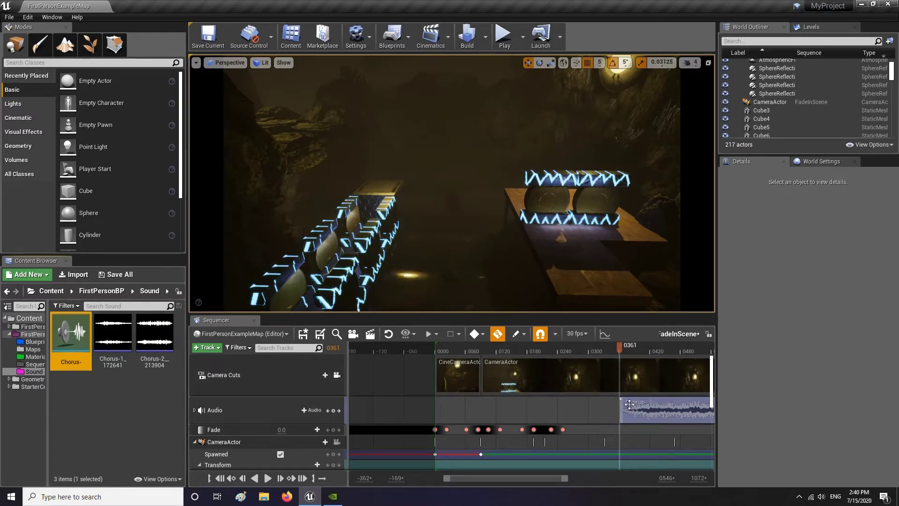
left_click_drag(632, 405, 447, 411)
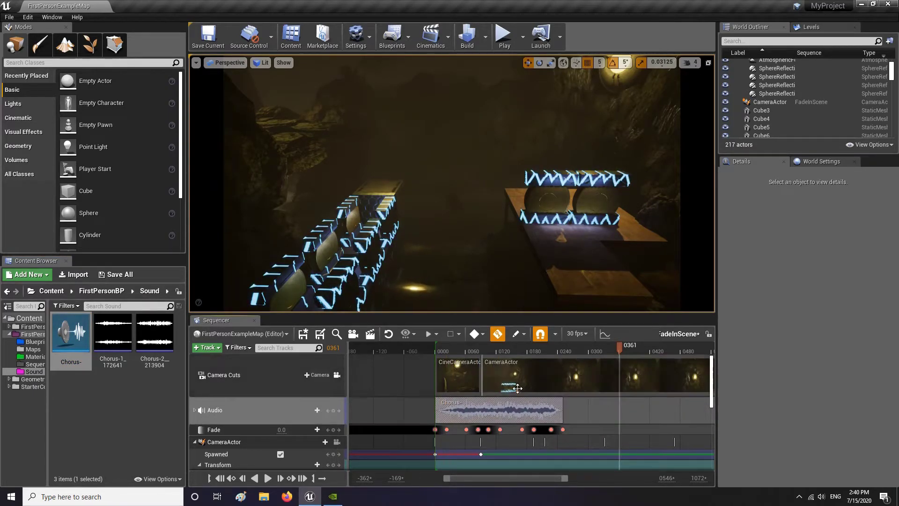
left_click_drag(610, 348, 470, 358)
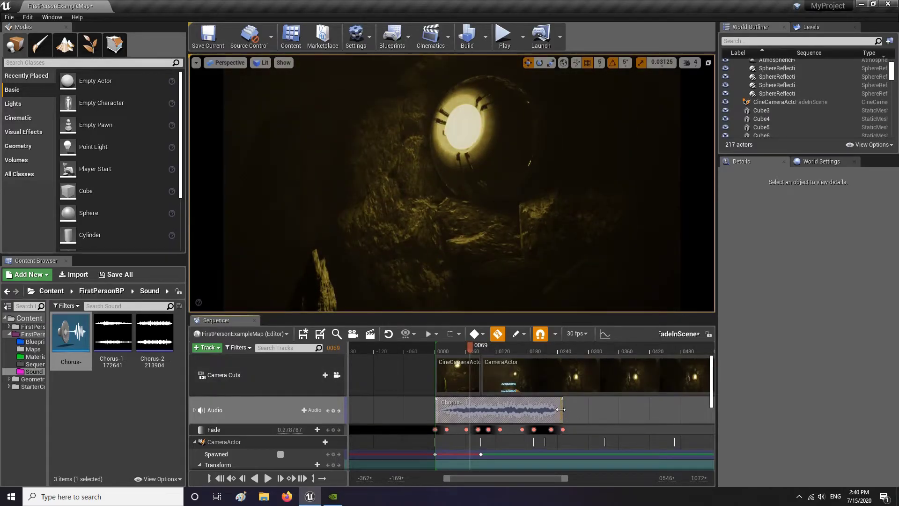
left_click_drag(561, 410, 505, 409)
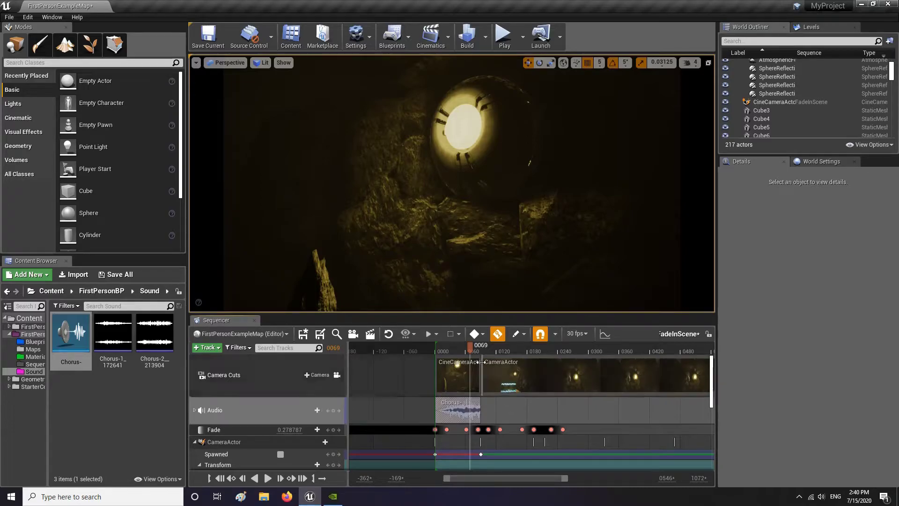
Step: Key the Chorus- section at frame 74 and expand the Audio track to show its Pitch and Volume channels
mouse_move(470, 347)
left_mouse_down()
mouse_move(436, 351)
mouse_move(473, 355)
left_mouse_up()
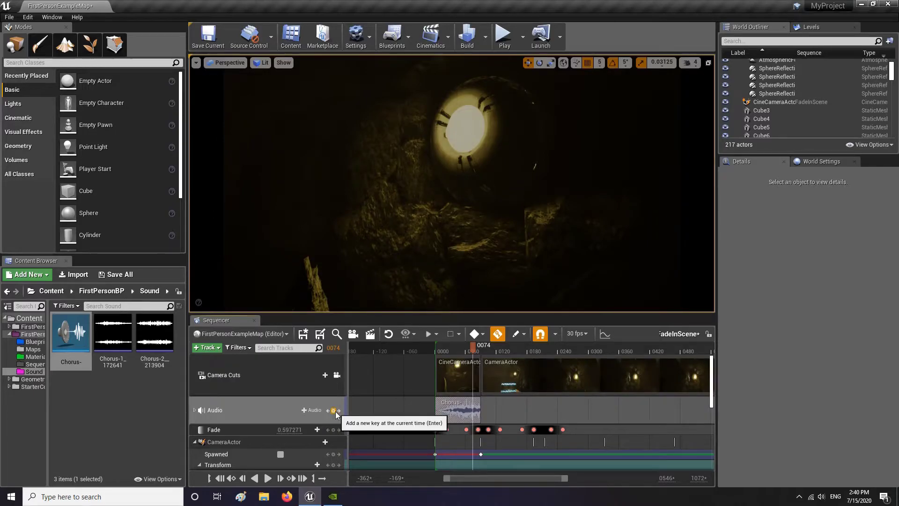
left_click(190, 410)
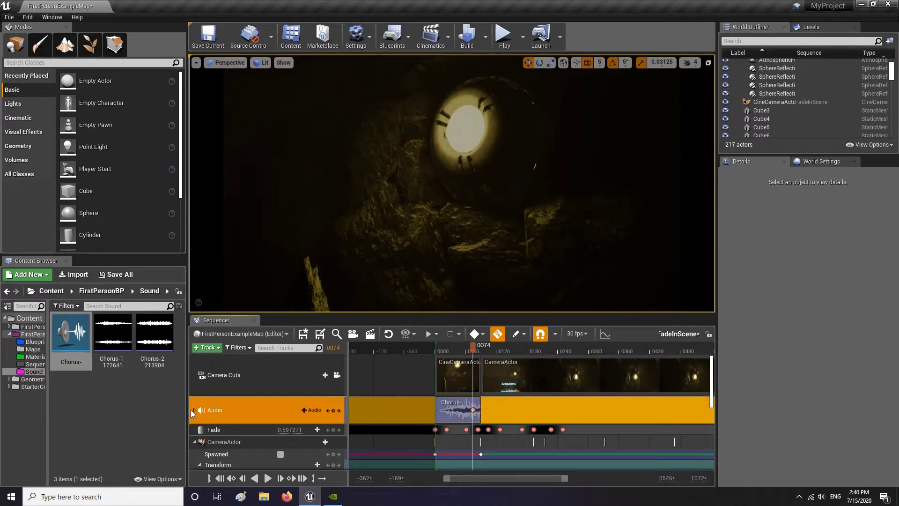
left_click(194, 410)
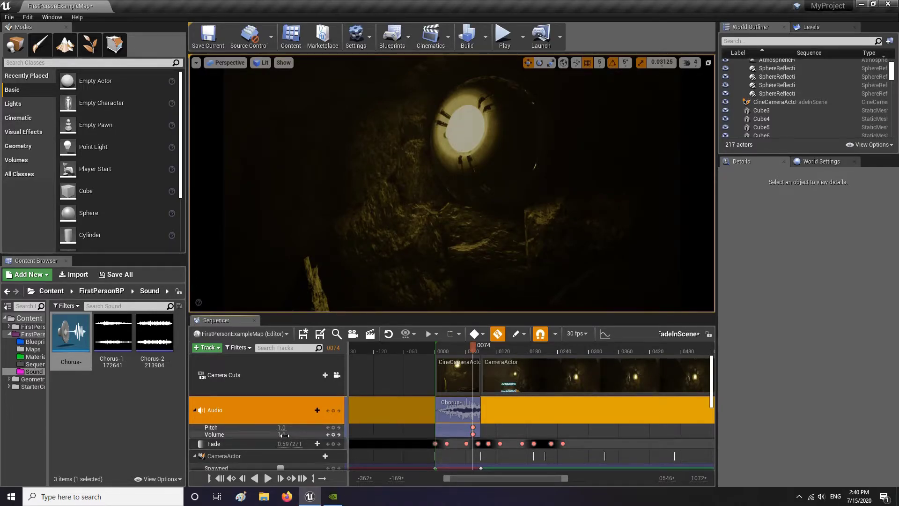
Step: Key the Chorus- volume to 0.0 at frame 88 and move the preceding volume key back to frame 61
left_click_drag(474, 350, 479, 347)
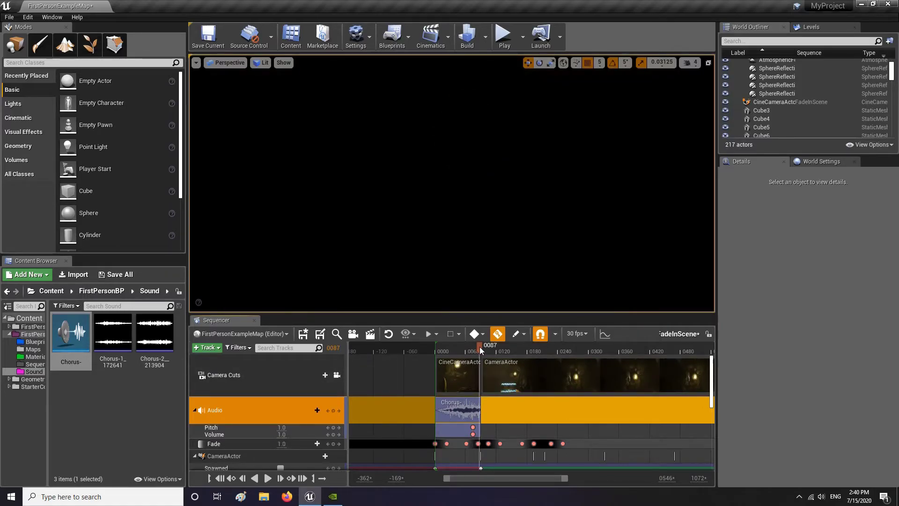
left_click(333, 434)
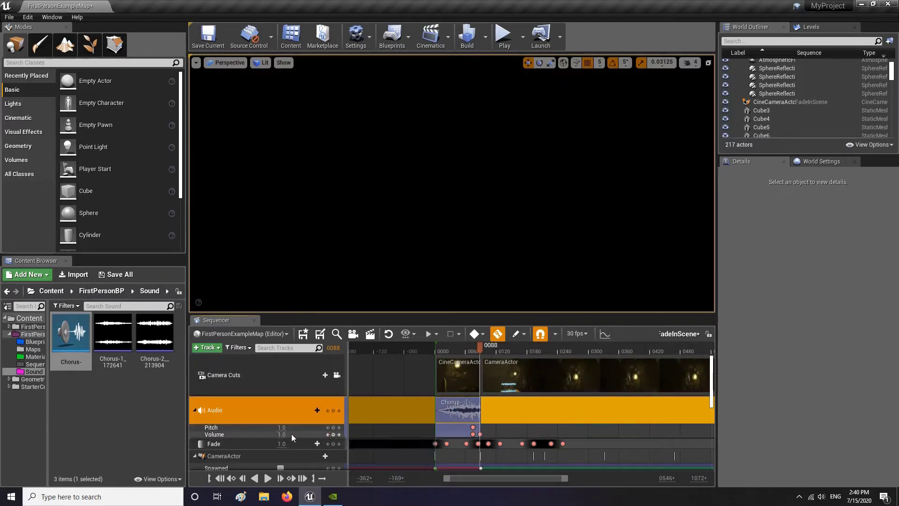
left_click(287, 434)
left_click(287, 435)
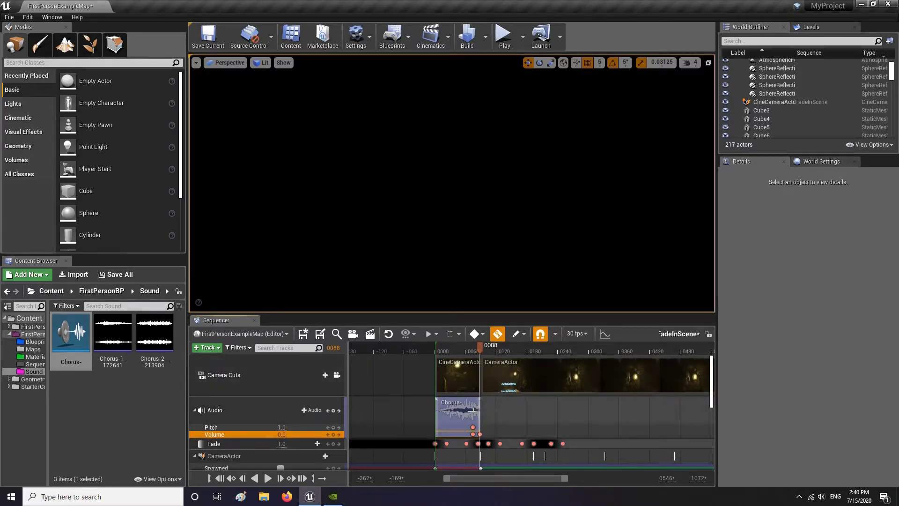
left_click_drag(471, 434, 465, 434)
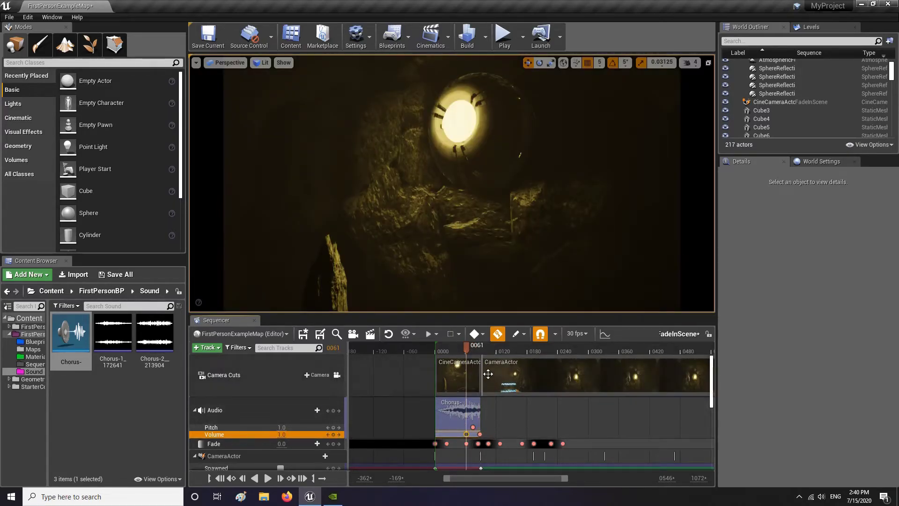
Step: Play the sequence from its start through the first camera cut to check the audio fade-out
left_click_drag(465, 347, 431, 349)
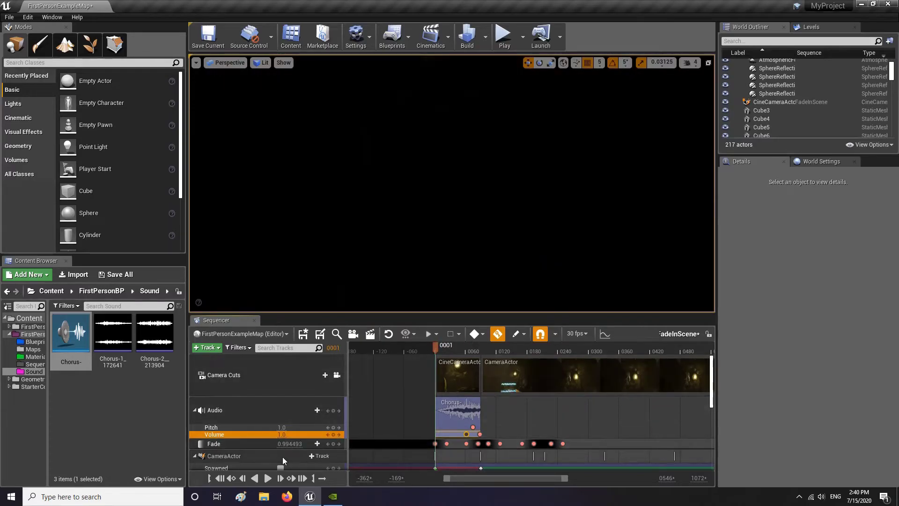
left_click(268, 478)
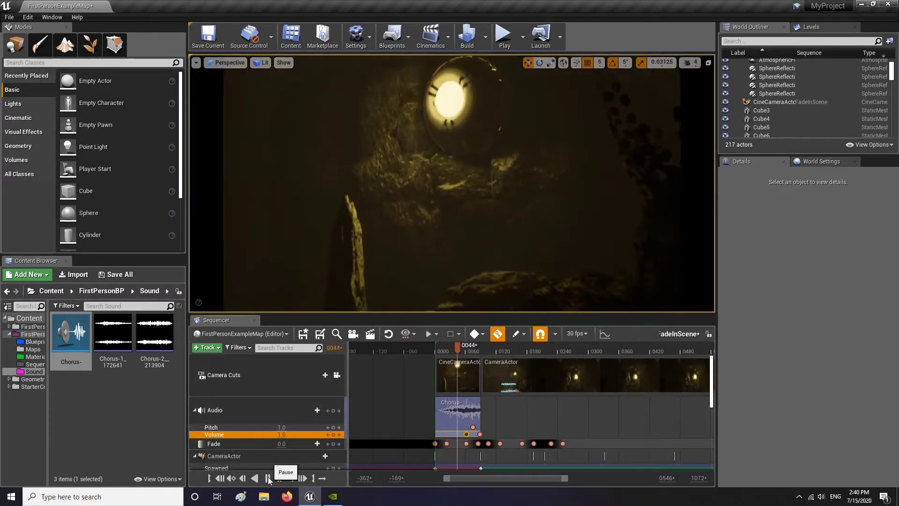
left_click(267, 478)
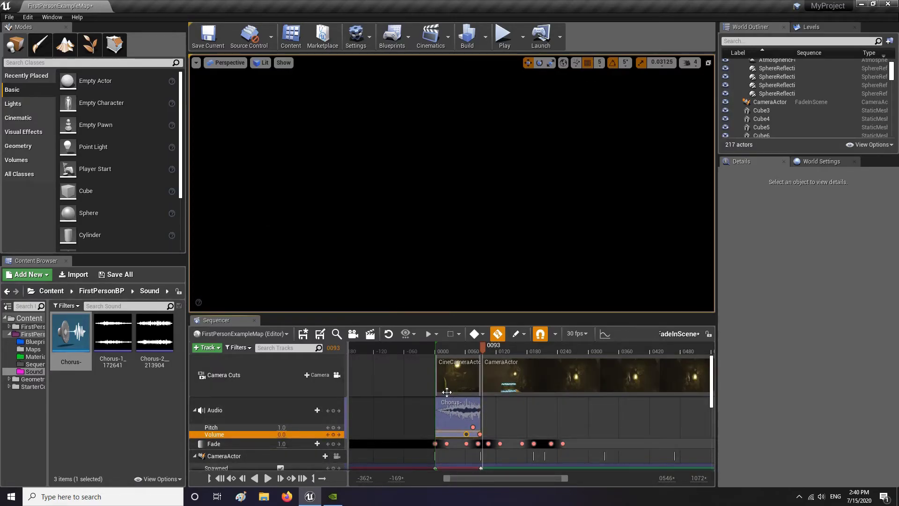
Step: Add the Chorus-1_172641 sound wave to the Audio track at frame 93 and shorten the section's end
left_click(452, 405)
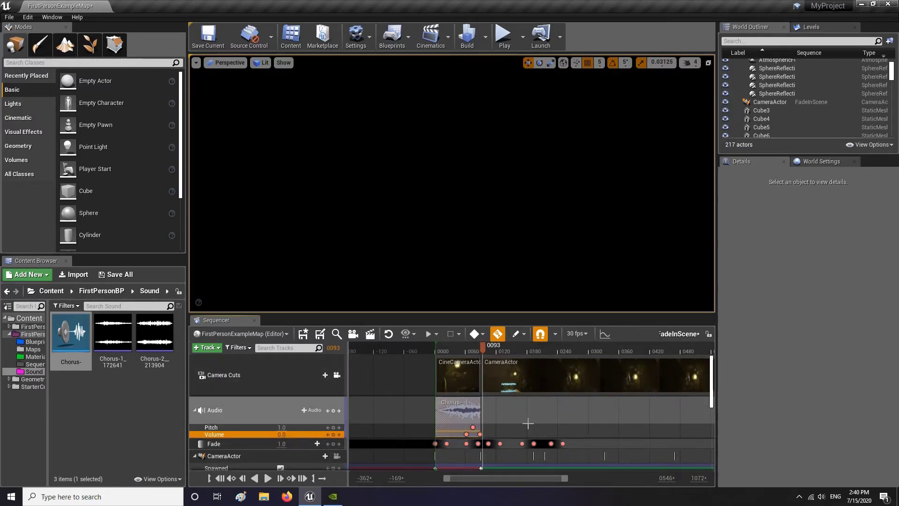
left_click(154, 333)
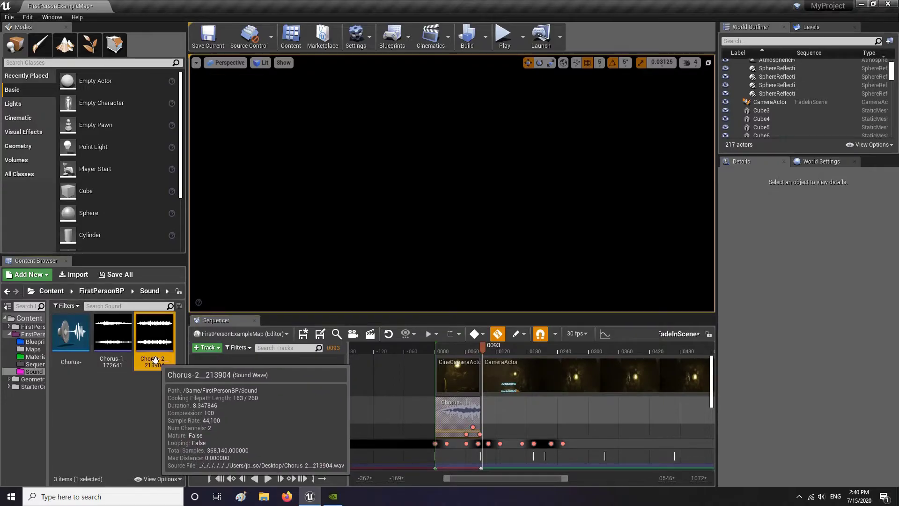
left_click(115, 356)
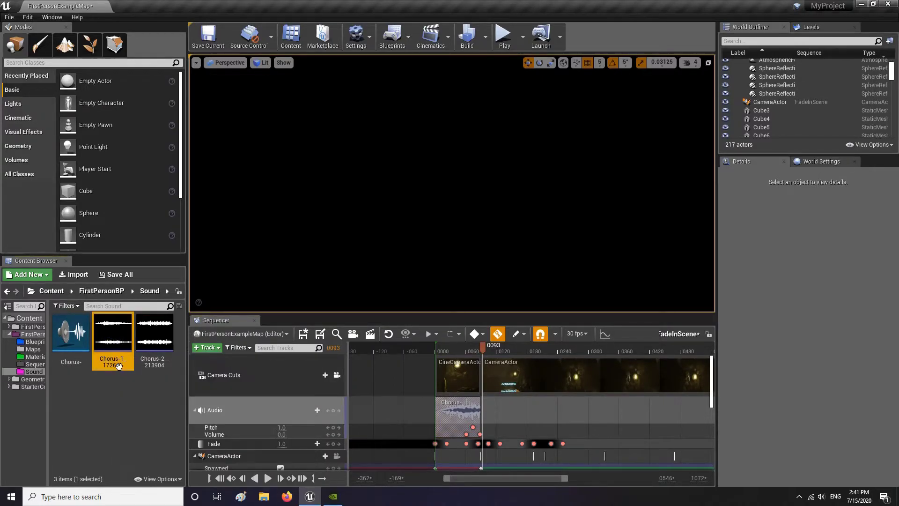
left_click_drag(114, 356, 505, 411)
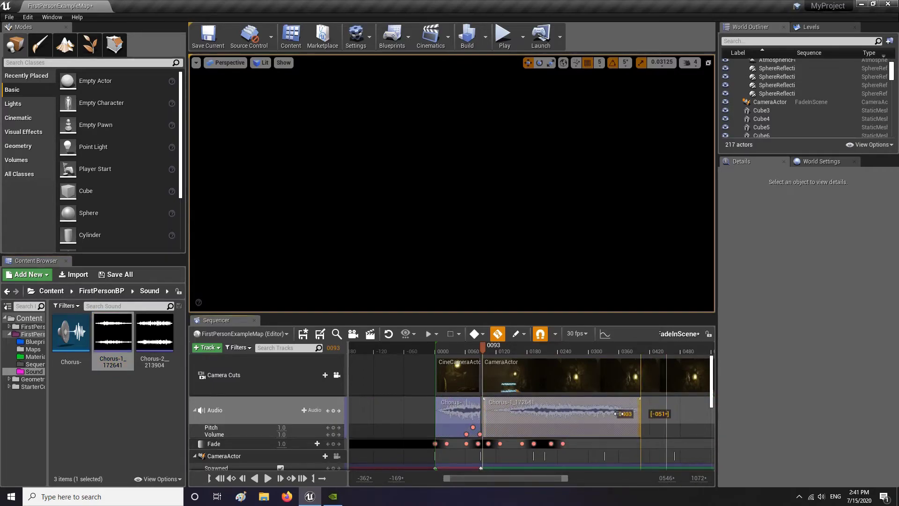
left_click_drag(619, 413, 546, 413)
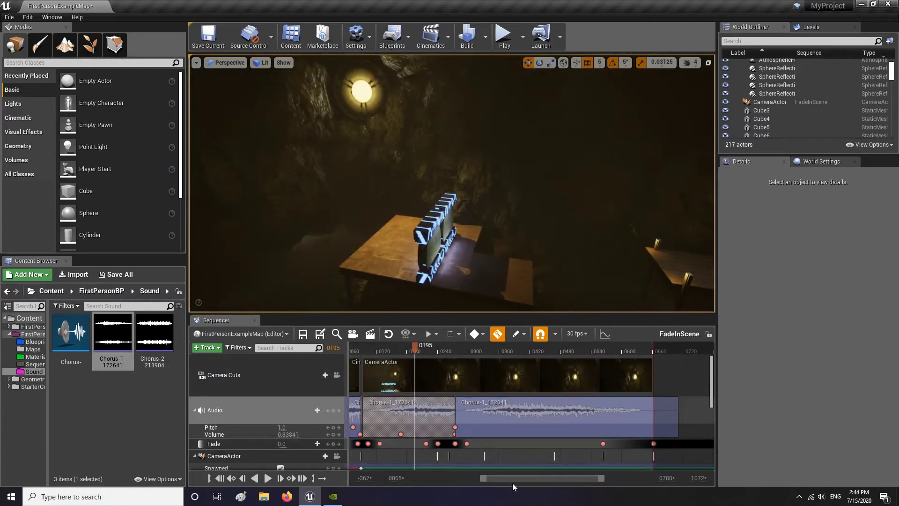
Step: Look over the finished audio sections, close the Sequencer, and save all modified content
left_click_drag(512, 479, 467, 471)
left_click_drag(530, 477, 548, 480)
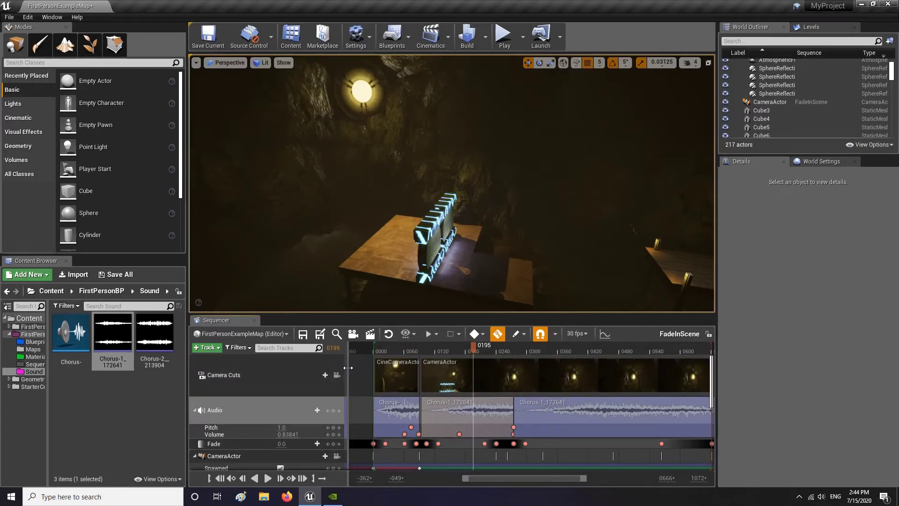
left_click(254, 321)
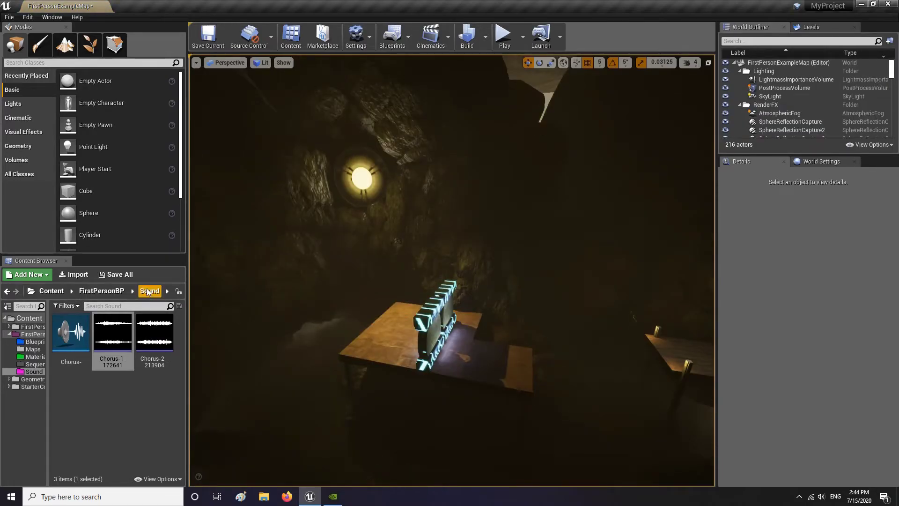
left_click(135, 275)
key("Return")
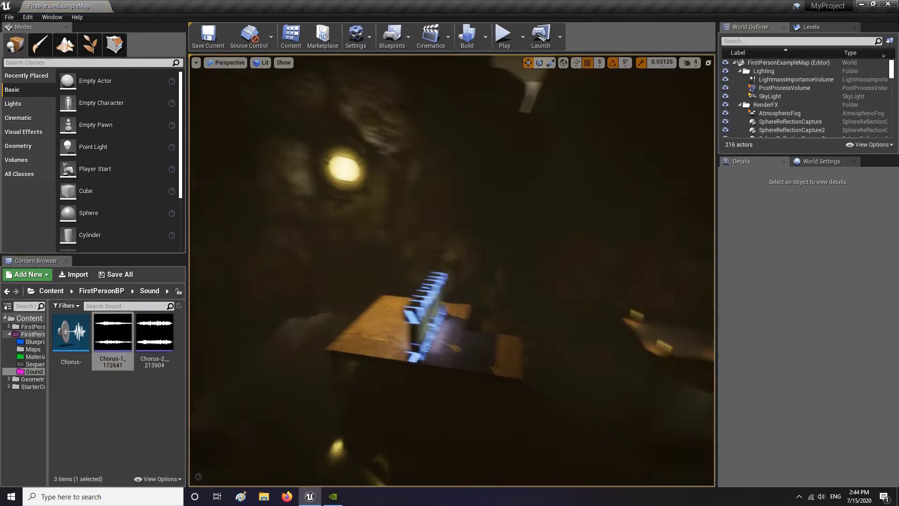
Step: Move the FadeInScene actor off the platform to about X -650, Y 545, Z 1050 and save the FirstPersonExampleMap level
right_click_drag(452, 270, 375, 270)
left_click(443, 321)
right_click_drag(444, 321, 351, 319)
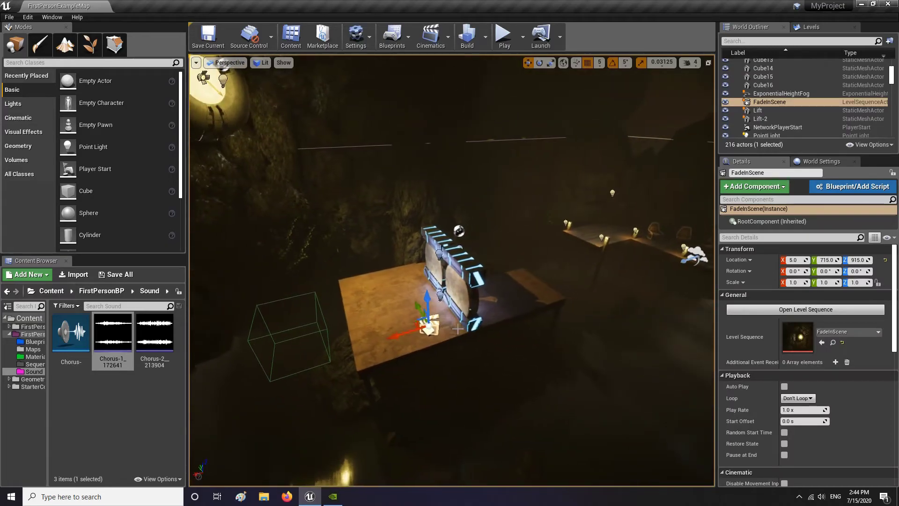
left_click_drag(410, 331, 708, 211)
right_click_drag(707, 211, 595, 220)
left_click_drag(507, 253, 468, 254)
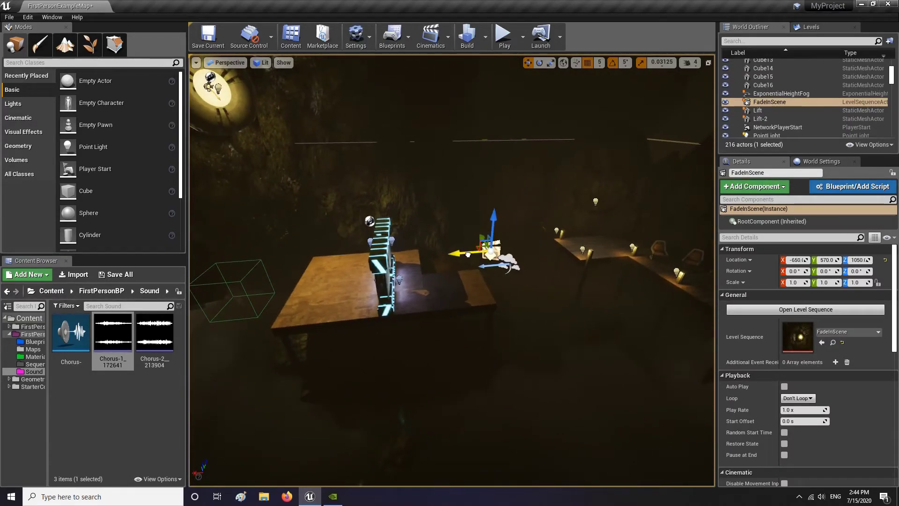
right_click_drag(467, 254, 553, 349)
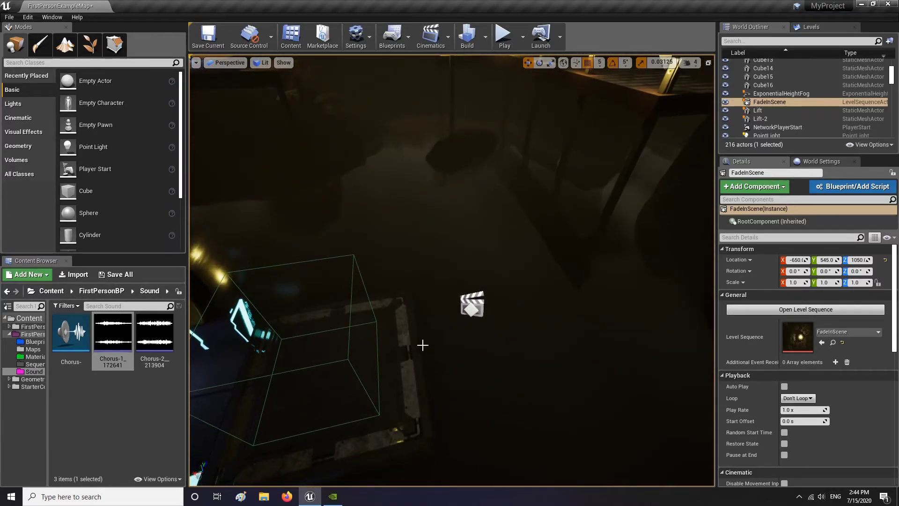
mouse_move(422, 345)
right_mouse_down()
mouse_move(356, 281)
mouse_move(468, 220)
mouse_move(430, 216)
mouse_move(487, 238)
mouse_move(441, 211)
mouse_move(424, 343)
right_mouse_up()
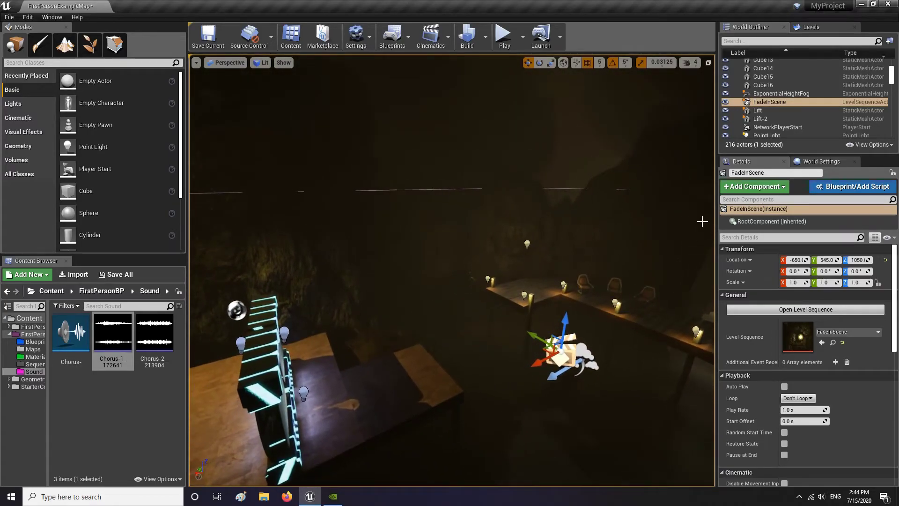
left_click(116, 274)
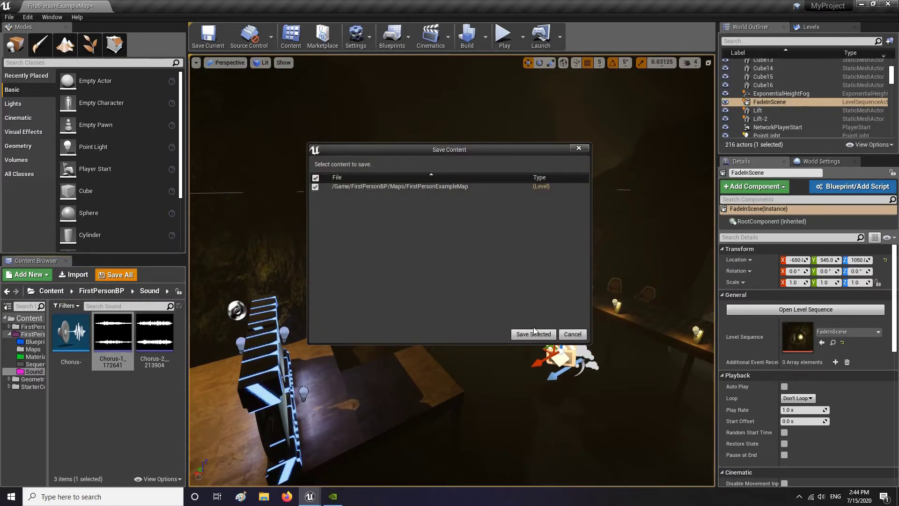
left_click(532, 332)
Step: View the Persistent Level's blueprint, minimize it, and look over the other ways to open it and the Levels list
left_click(807, 27)
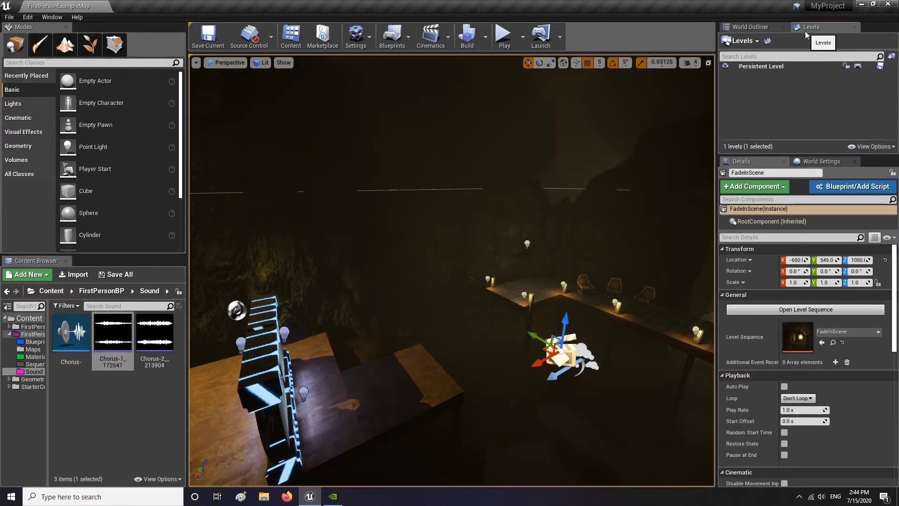
left_click(857, 66)
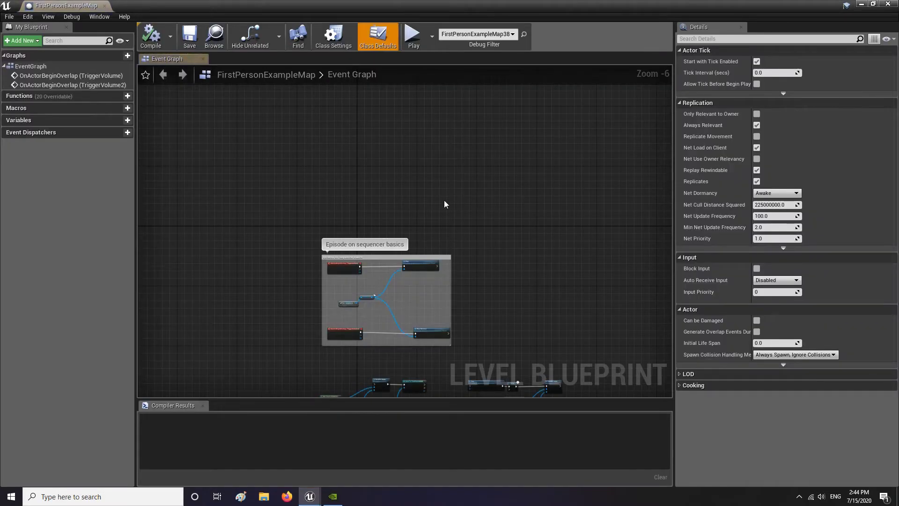
left_click(861, 4)
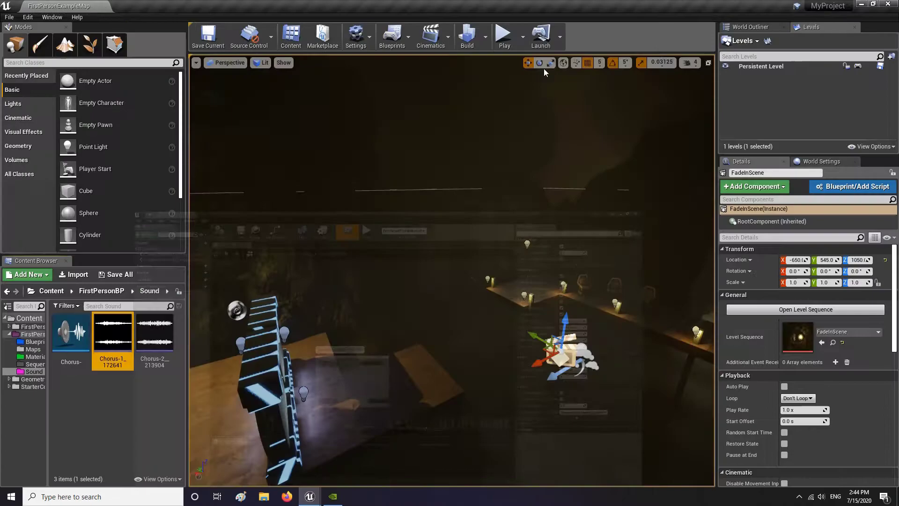
left_click(408, 35)
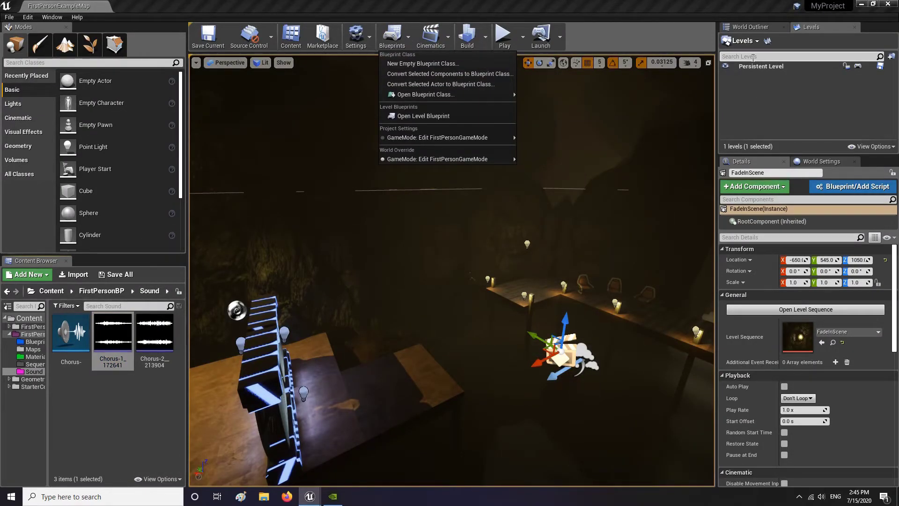
left_click(52, 18)
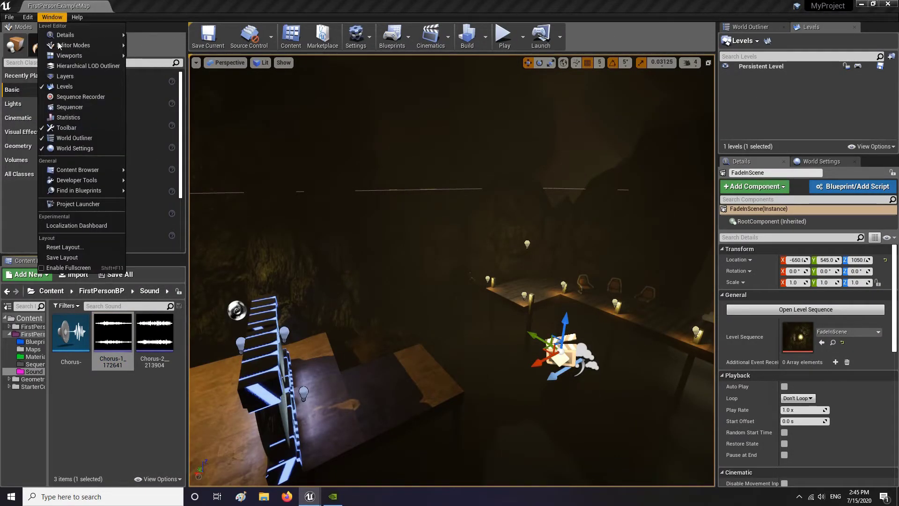
left_click(764, 90)
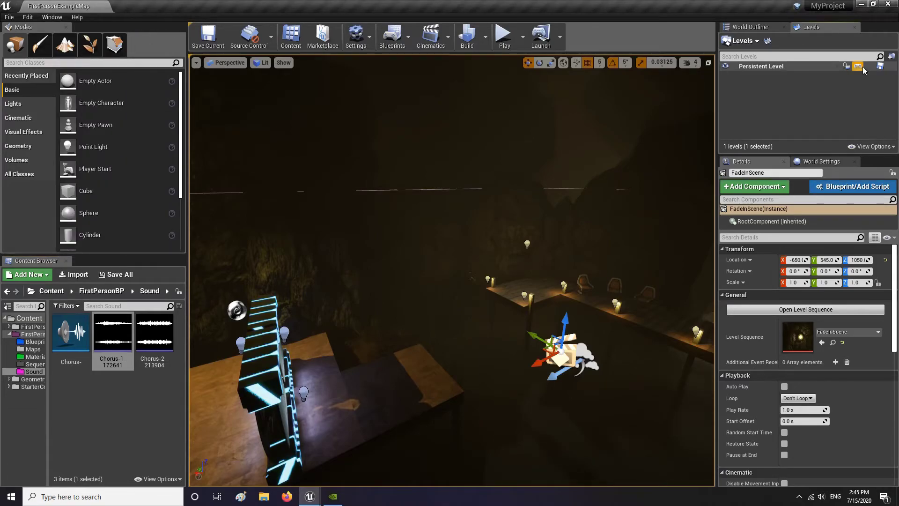
Step: Open the Persistent Level's blueprint and add an Event BeginPlay node above the existing commented nodes
left_click(857, 67)
right_click(334, 190)
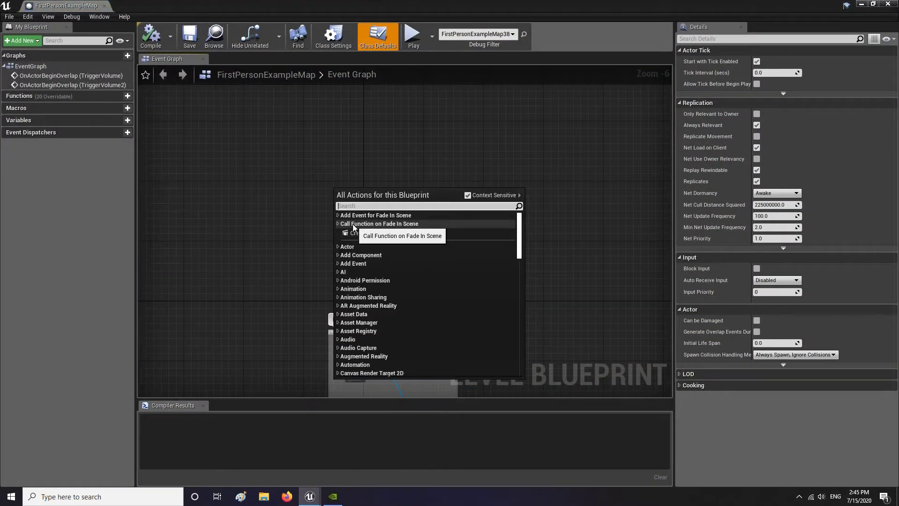
type("event begin")
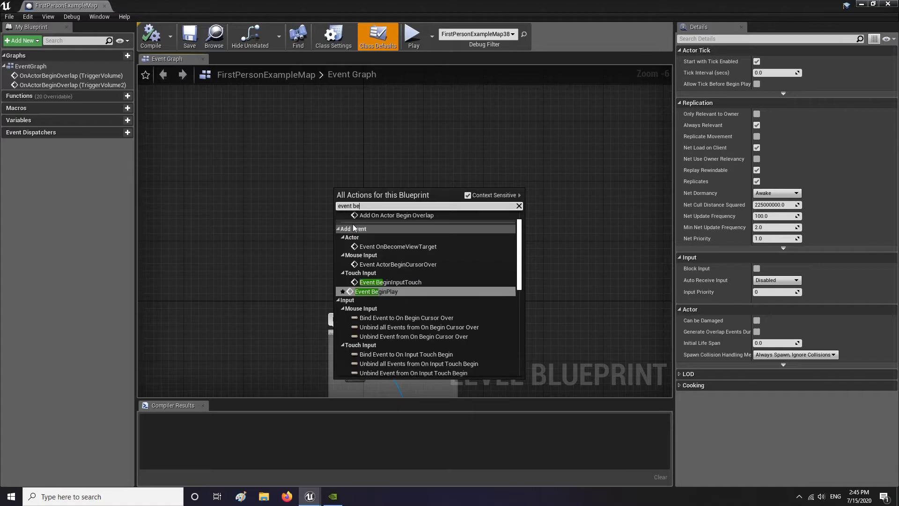
left_click(432, 292)
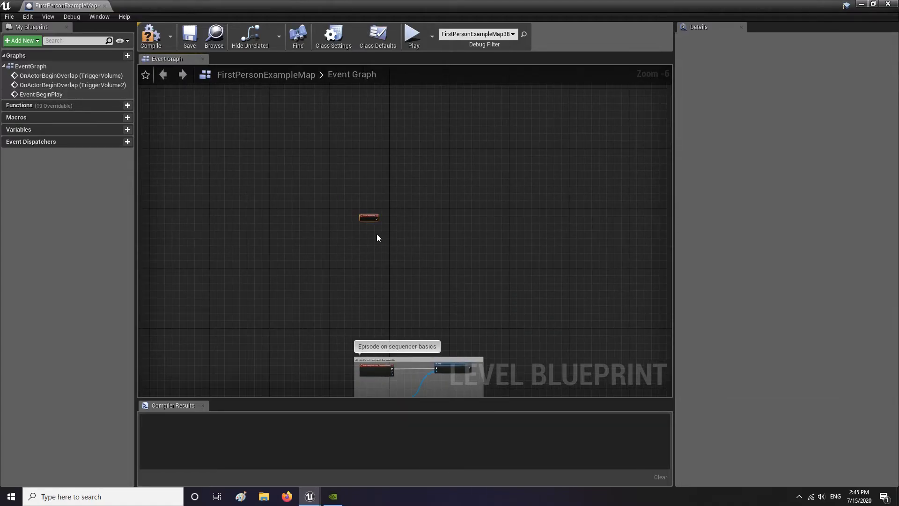
scroll(378, 237, "up", 3)
Step: Check that the FadeInScene actor is selected in the level, and add a reference to it below Event BeginPlay in the level blueprint
left_click(861, 4)
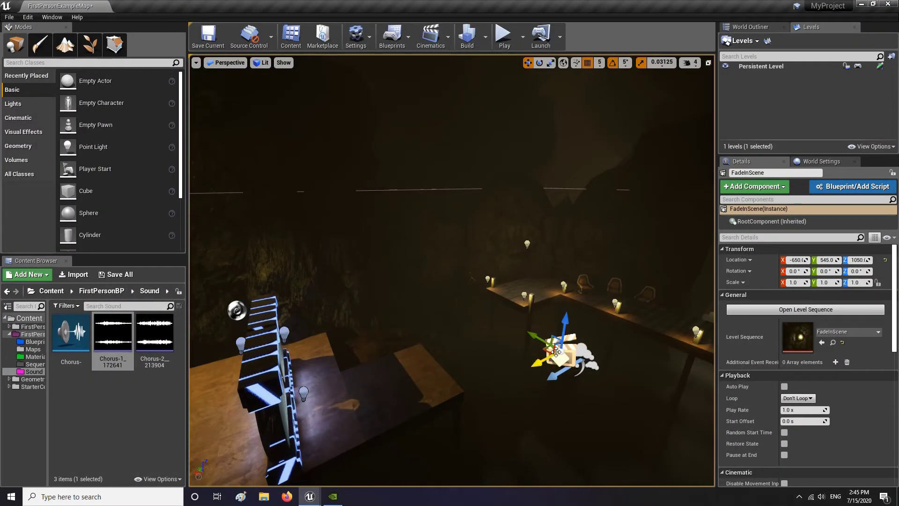
mouse_move(316, 497)
left_click(353, 459)
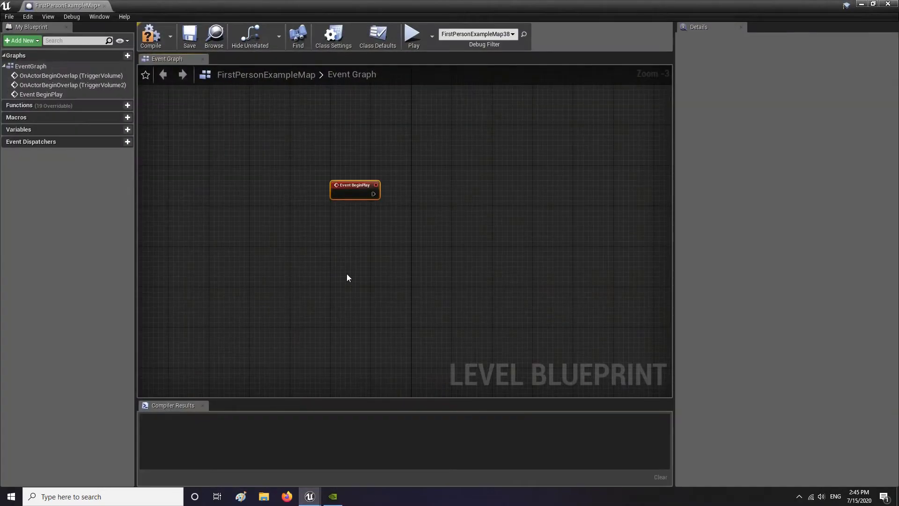
right_click(340, 244)
left_click(375, 287)
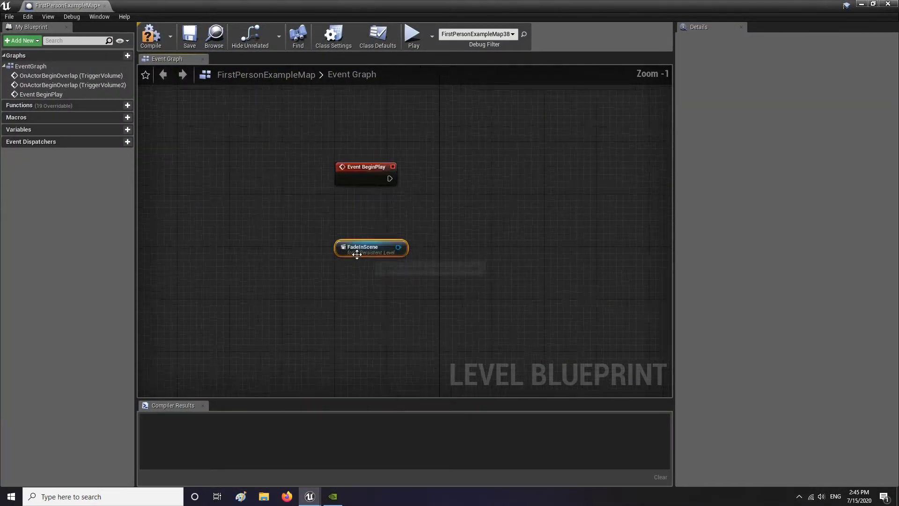
scroll(358, 255, "up", 3)
Step: Add a Play (SequencePlayer) node from the FadeInScene reference's output
left_click_drag(403, 247, 460, 208)
type("play")
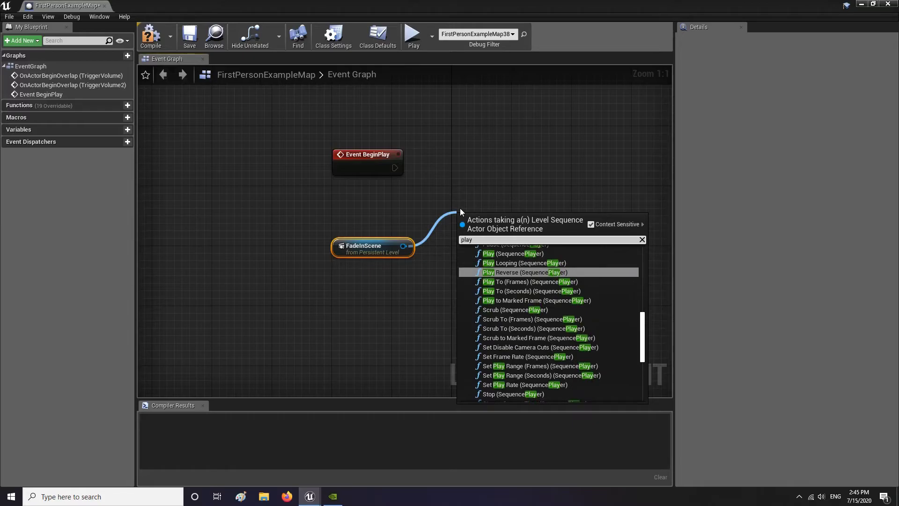
scroll(506, 263, "up", 1)
left_click(517, 269)
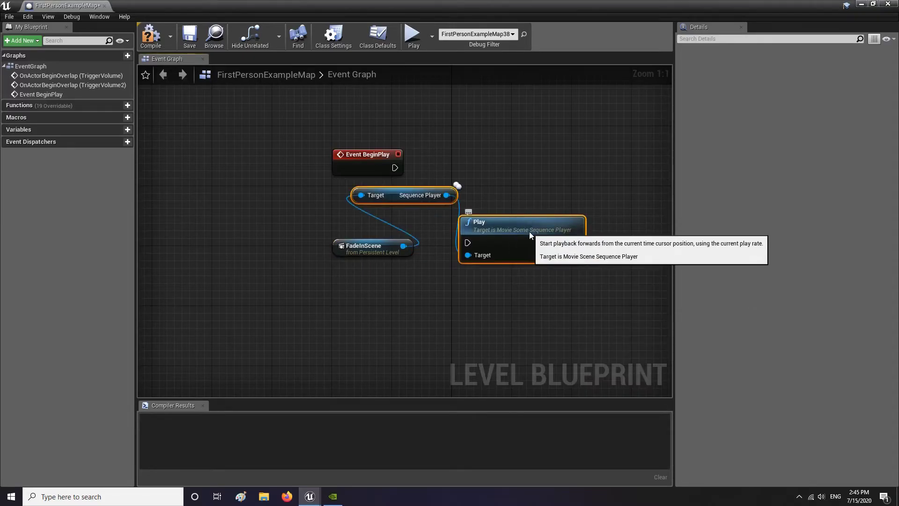
Step: Arrange the Play and Sequence Player nodes, connect Event BeginPlay to Play, and compile the level blueprint
left_click_drag(525, 229, 595, 156)
left_click_drag(389, 200, 497, 221)
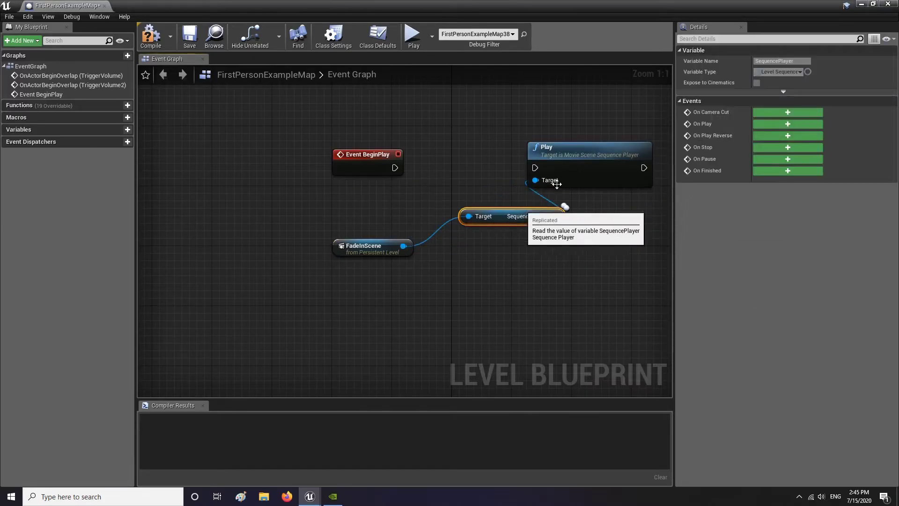
left_click_drag(536, 168, 394, 168)
left_click_drag(557, 154, 615, 155)
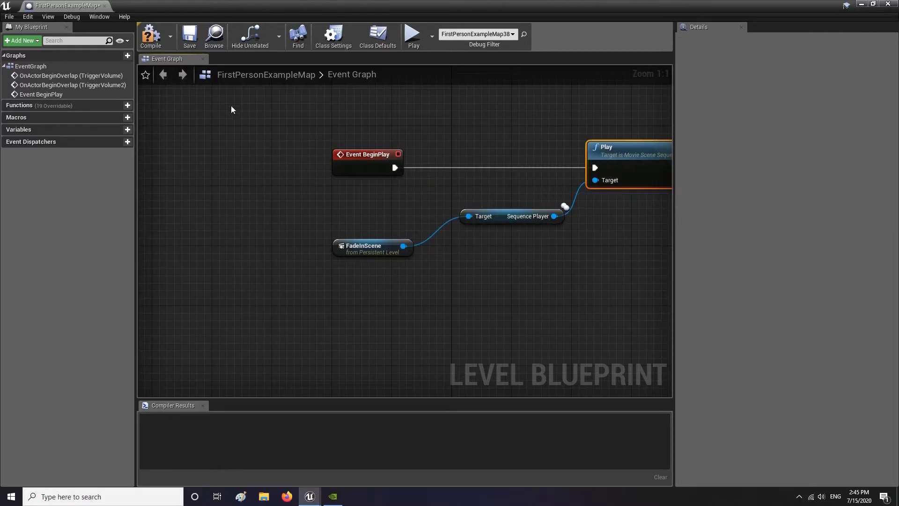
left_click(159, 45)
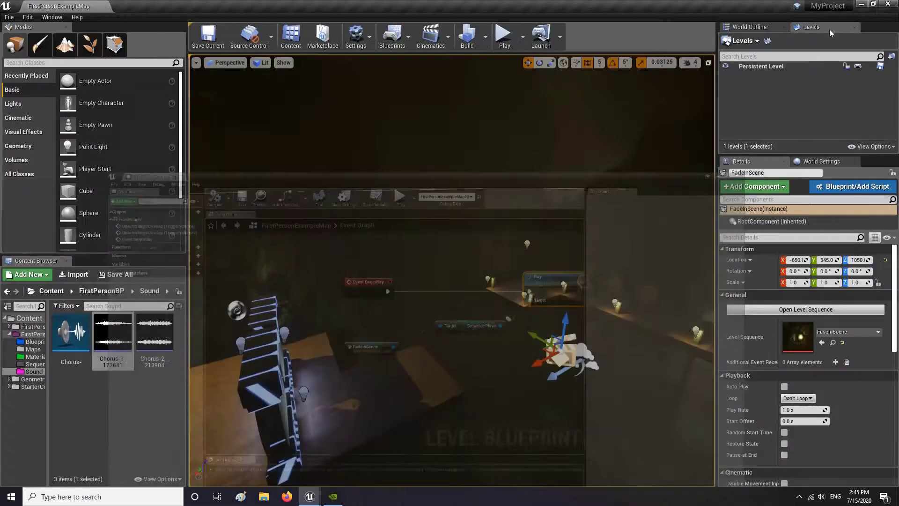
Step: Play the level to preview the FadeInScene sequence, stop it, and look over the level blueprint again
left_click(503, 35)
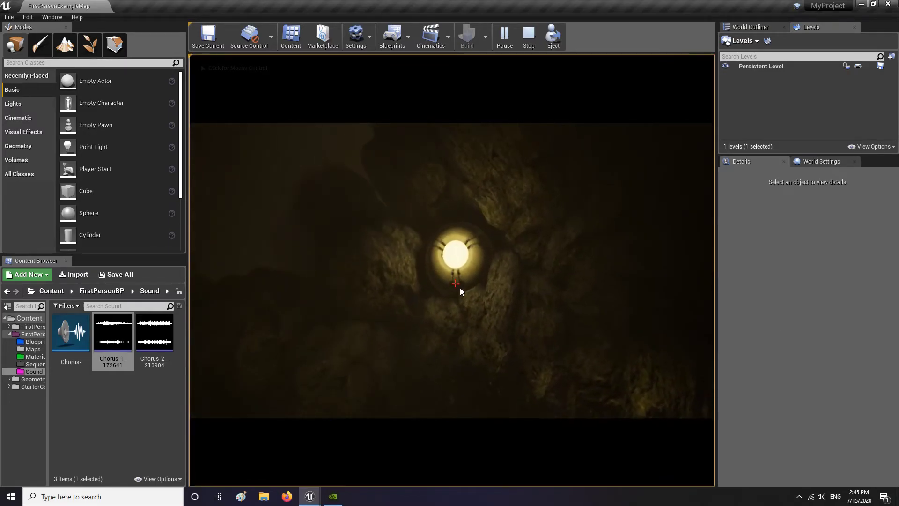
key("Escape")
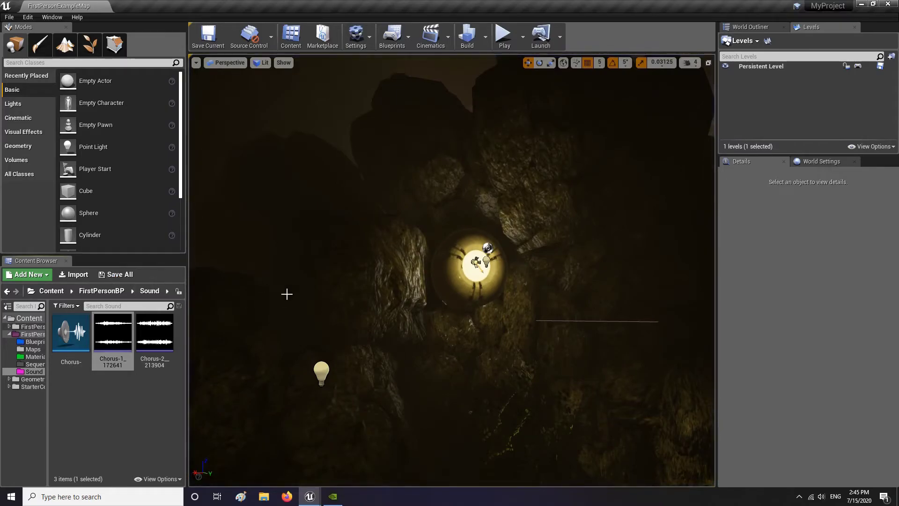
mouse_move(311, 497)
left_click(363, 456)
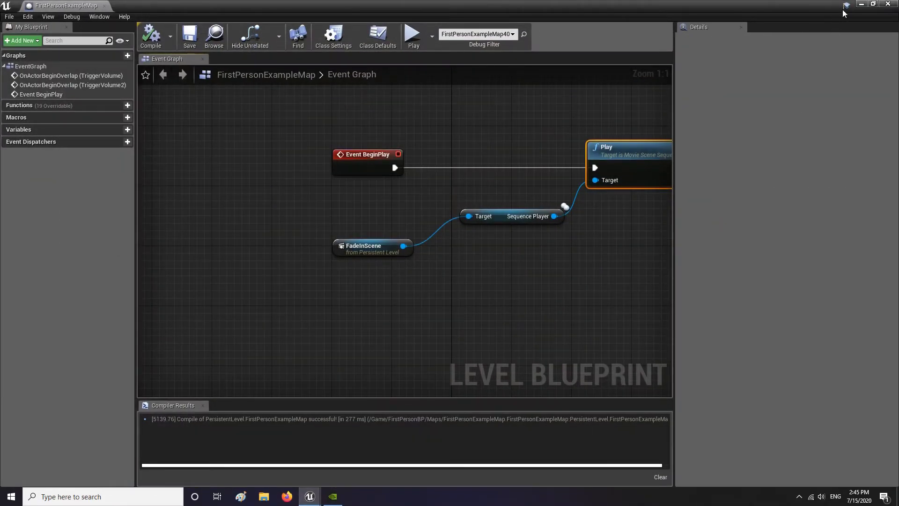
left_click(861, 4)
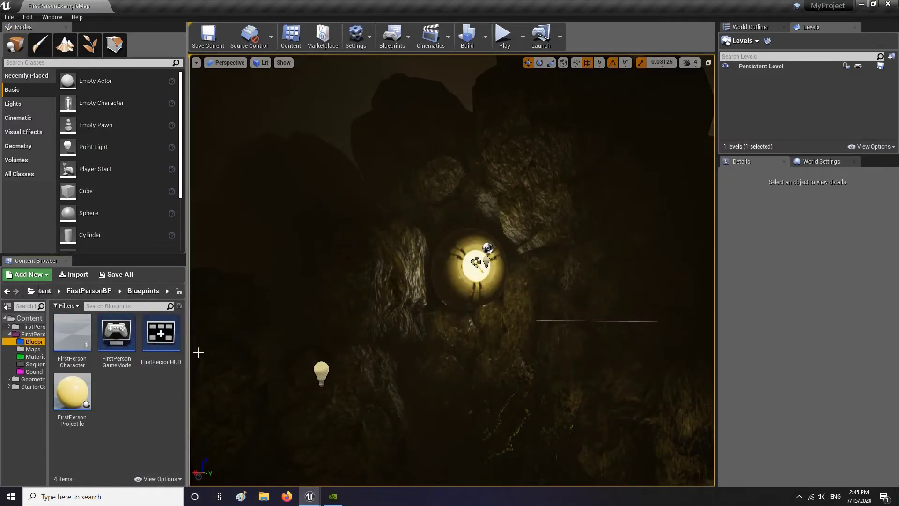
Step: Open the FirstPersonHUD blueprint and add a Branch node between the VR headset Branch and Draw Texture
double_click(171, 364)
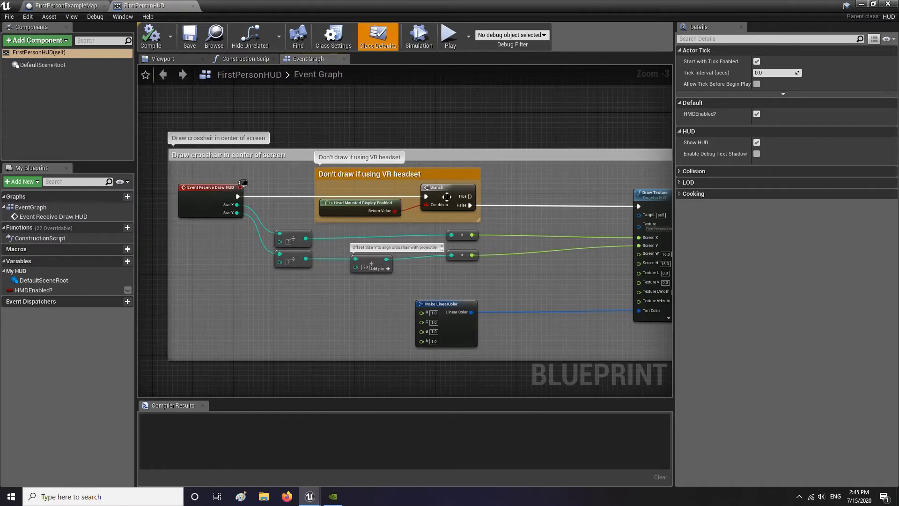
right_click_drag(406, 235, 486, 188)
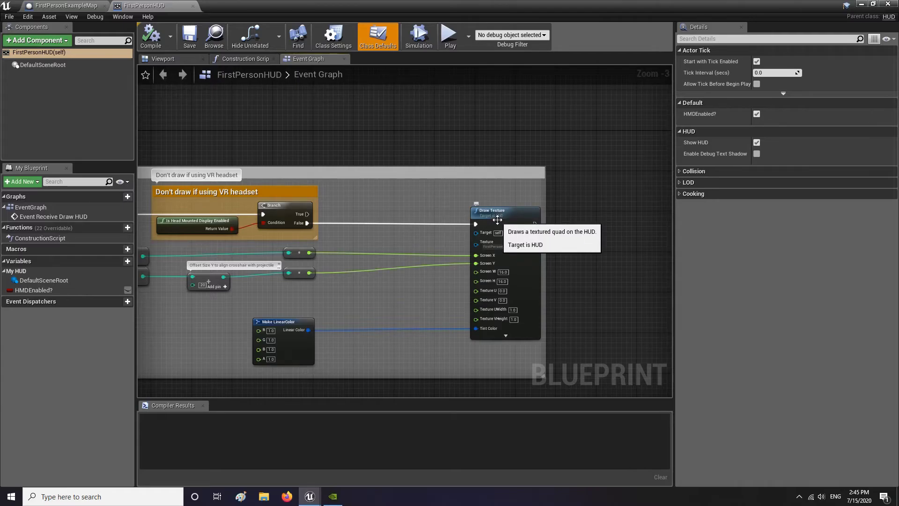
scroll(443, 228, "up", 2)
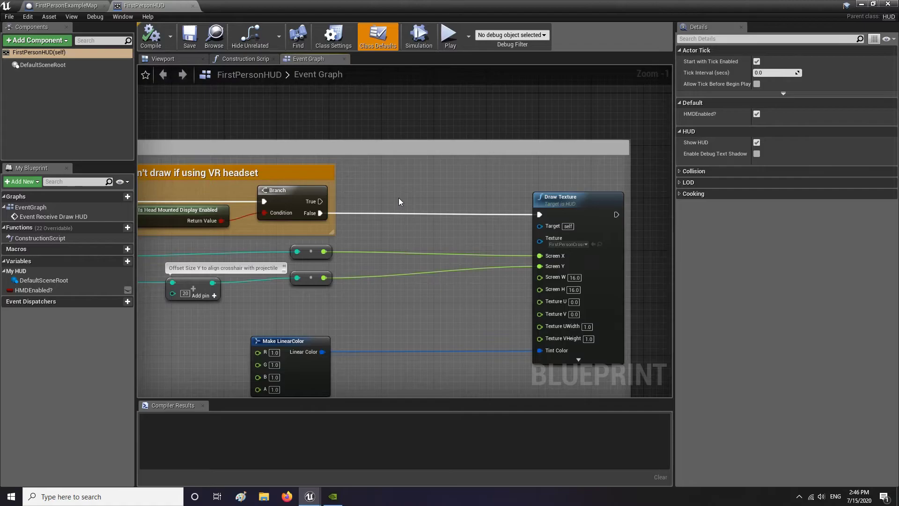
left_click(410, 194)
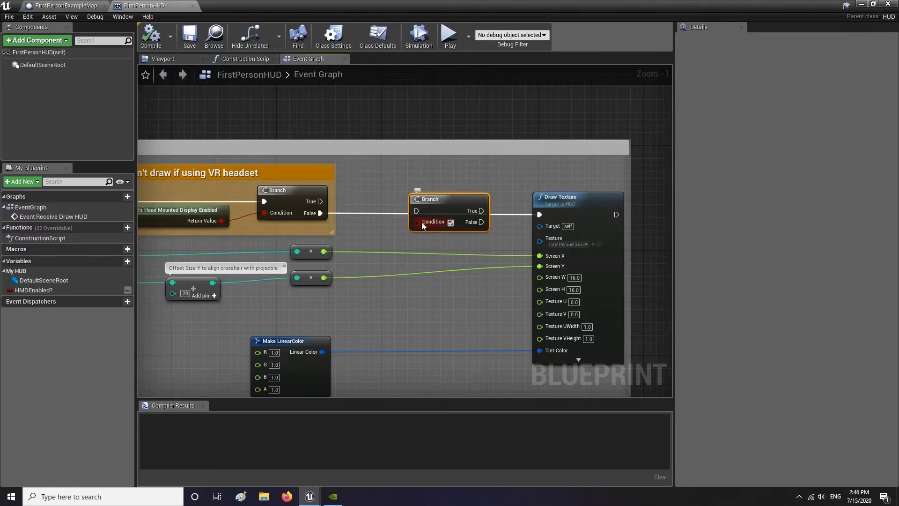
Step: Promote the new Branch's Condition to a Boolean variable and name it Hide HuD
left_click_drag(421, 222, 377, 239)
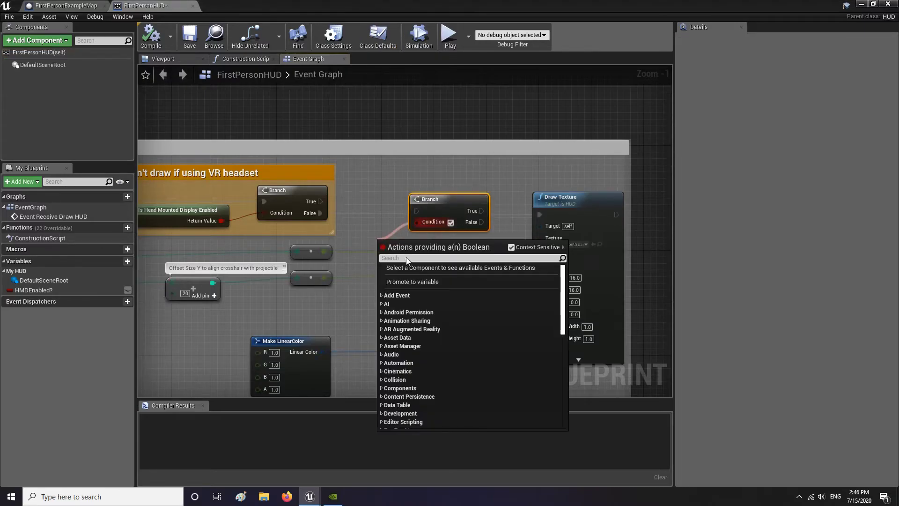
left_click(418, 282)
type("Hide Hub")
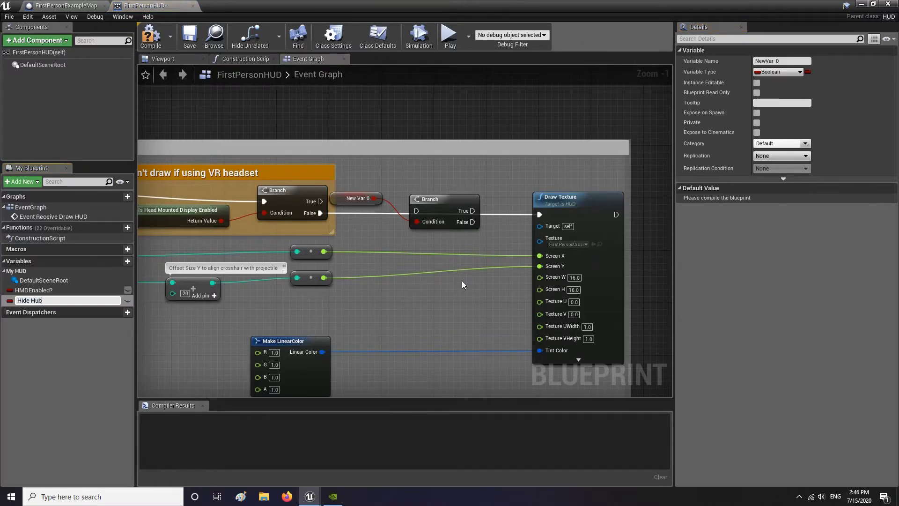
key("Return")
left_click(52, 300)
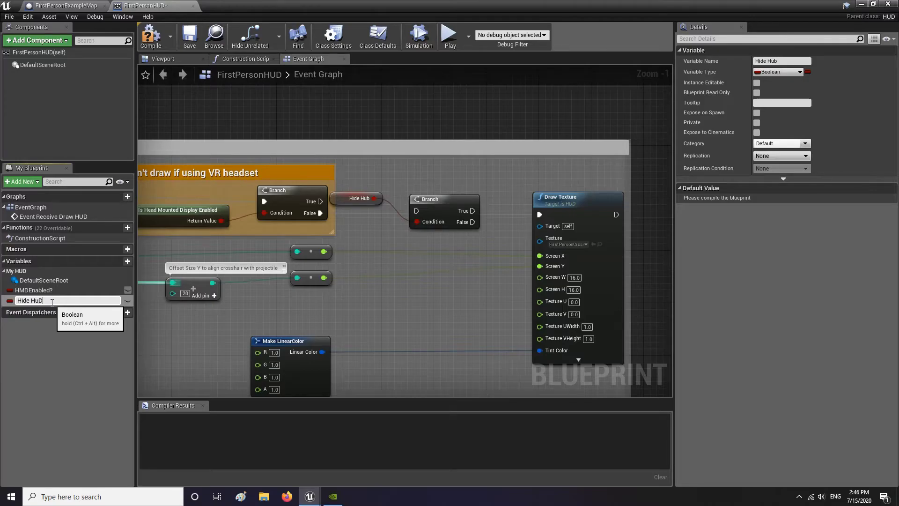
key("Return")
Step: Wire the VR Branch's False output into the Hide HuD Branch and that Branch's False output into Draw Texture, and compile
left_click_drag(357, 198, 387, 257)
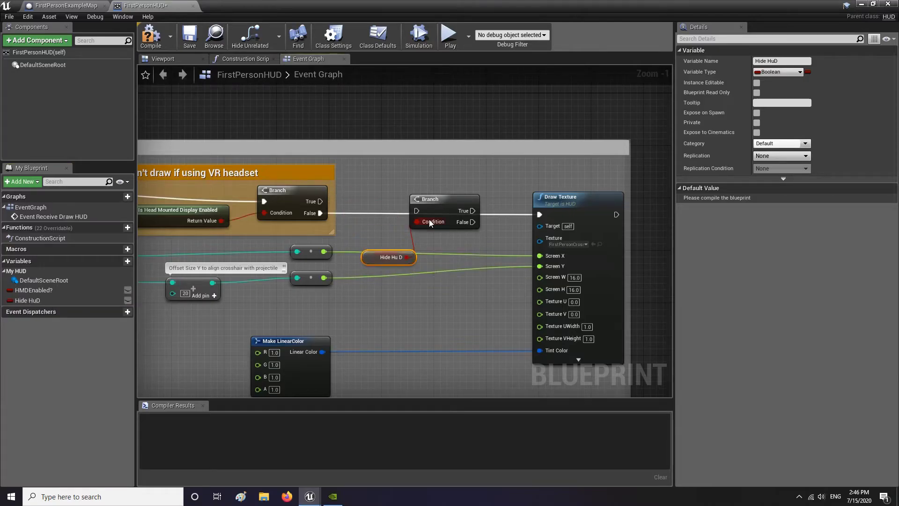
left_click_drag(416, 211, 320, 213)
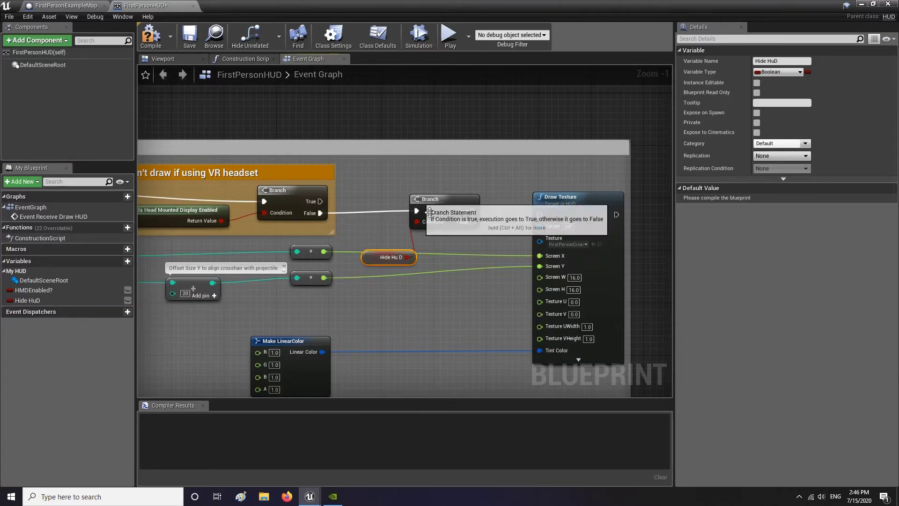
left_click_drag(473, 222, 493, 228)
left_click_drag(545, 219, 541, 215)
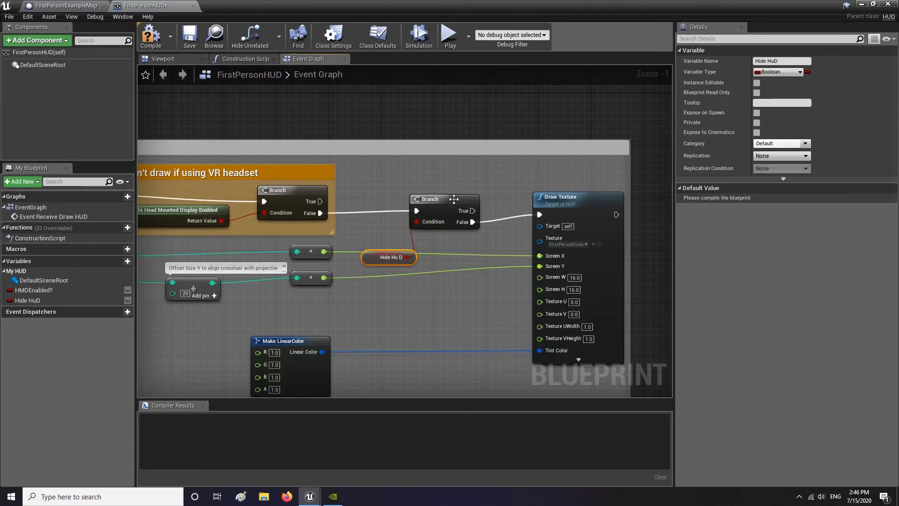
left_click_drag(436, 199, 433, 204)
left_click(153, 39)
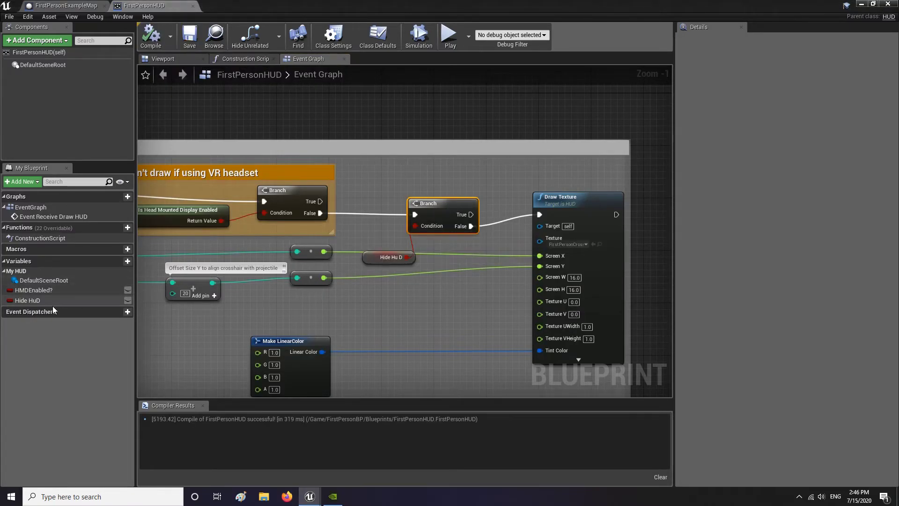
Step: Leave the Hide HuD variable's default value off, and compile and save the FirstPersonHUD blueprint
left_click(28, 301)
left_click(757, 199)
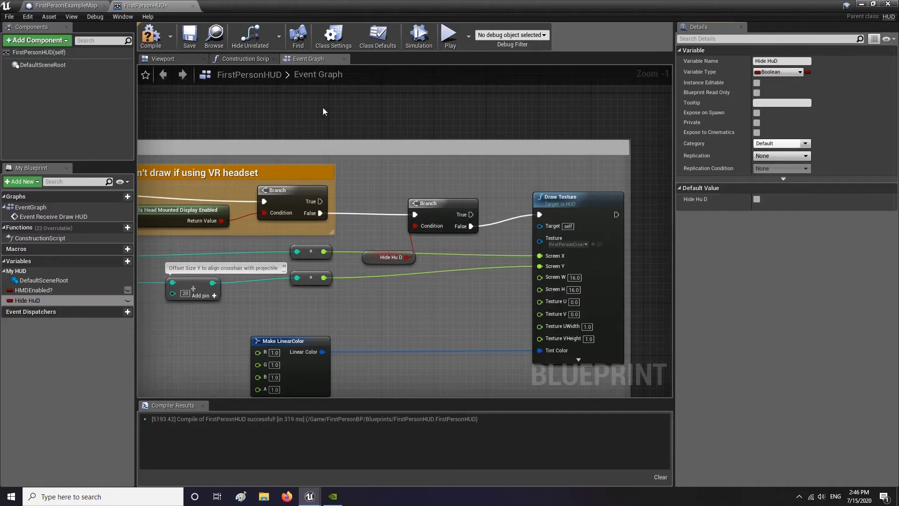
left_click(149, 39)
left_click(189, 37)
Step: Return to the FirstPersonExampleMap level blueprint and spread Event BeginPlay apart from the FadeInScene, Sequence Player and Play nodes
left_click(66, 5)
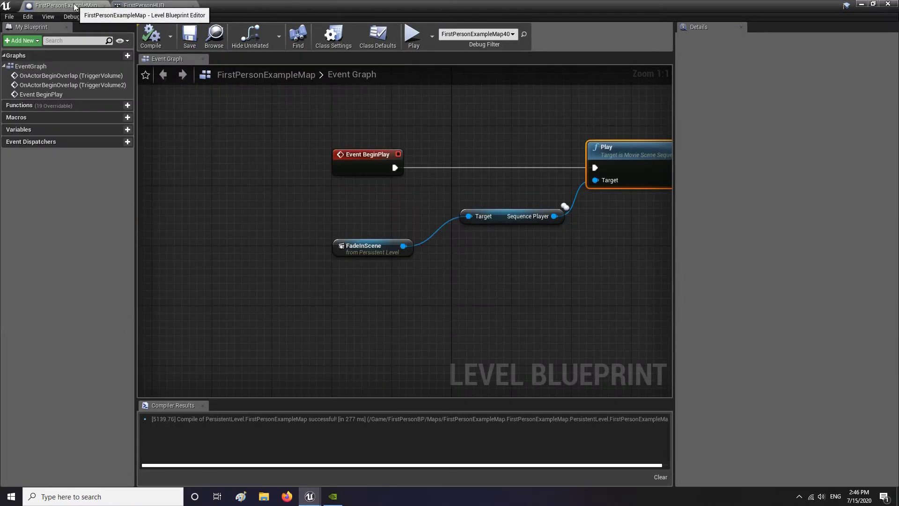
right_click_drag(477, 143, 545, 160)
left_click_drag(426, 189, 267, 187)
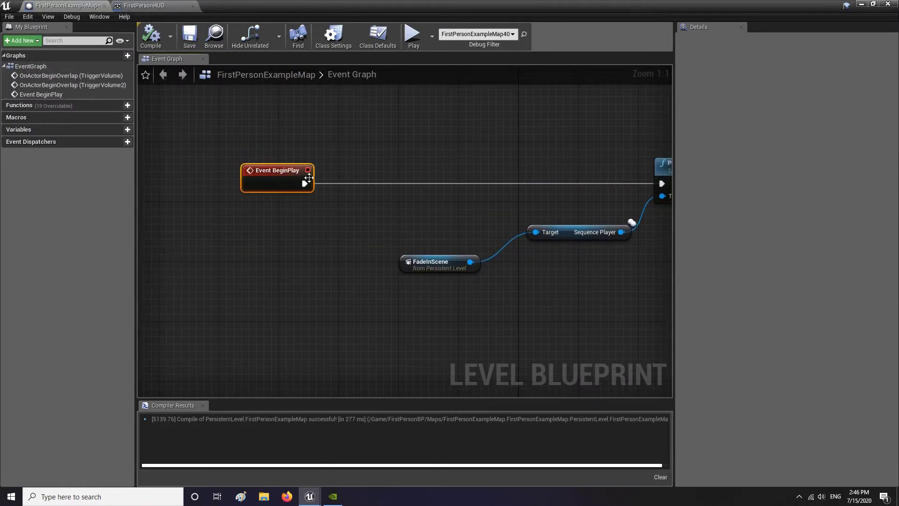
right_click_drag(323, 182, 398, 175)
right_click_drag(507, 183, 367, 197)
left_click_drag(608, 306, 336, 176)
left_click_drag(623, 183, 653, 184)
right_click_drag(386, 199, 493, 193)
right_click_drag(357, 197, 310, 203)
scroll(311, 211, "down", 2)
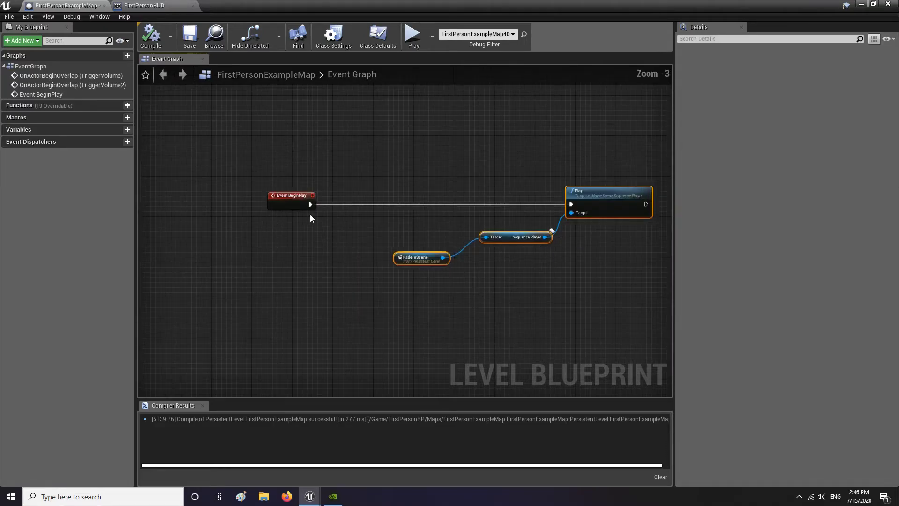
Step: Insert a Disable Input node between Event BeginPlay and Play, align it, and compile the level blueprint
scroll(307, 201, "up", 2)
left_click_drag(311, 201, 347, 194)
type("disable")
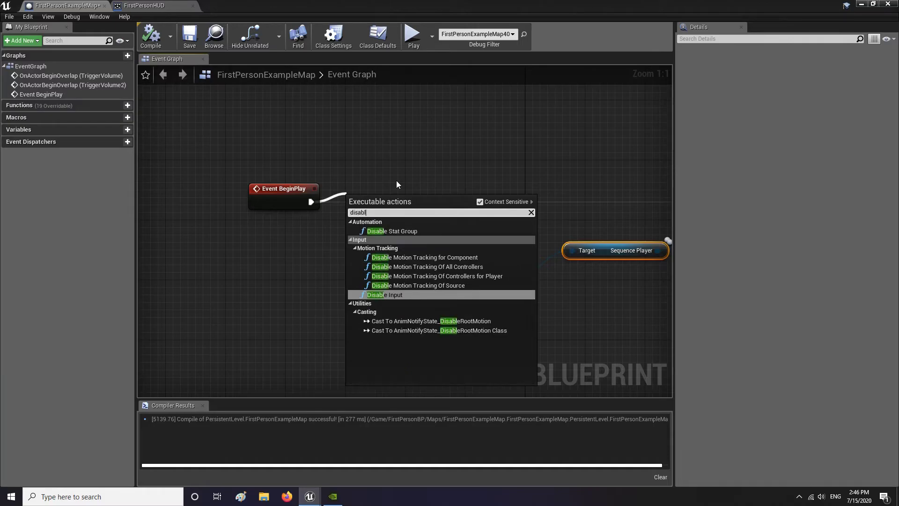
key("Return")
left_click_drag(420, 193, 420, 185)
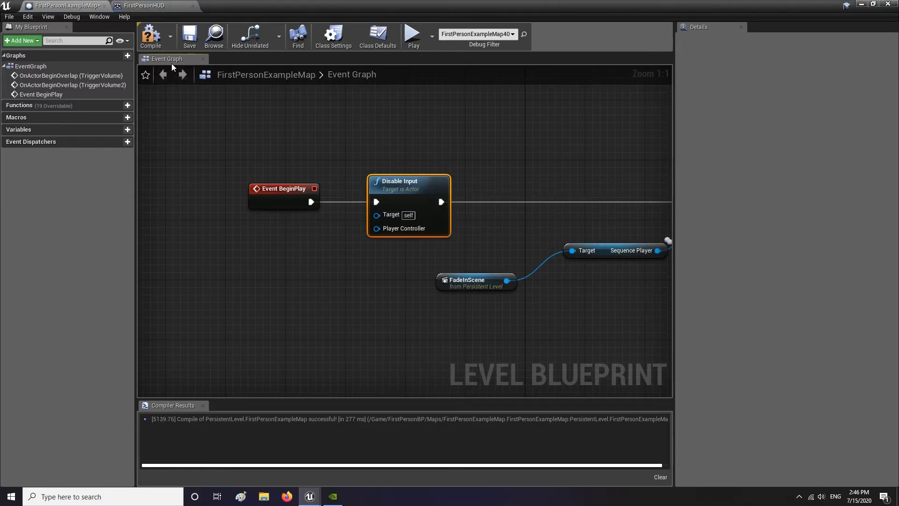
left_click(151, 35)
Step: Feed Disable Input's Target from a Get Player Character node and its Player Controller from a Get Player Controller node, both placed below Event BeginPlay
left_click_drag(377, 216, 274, 253)
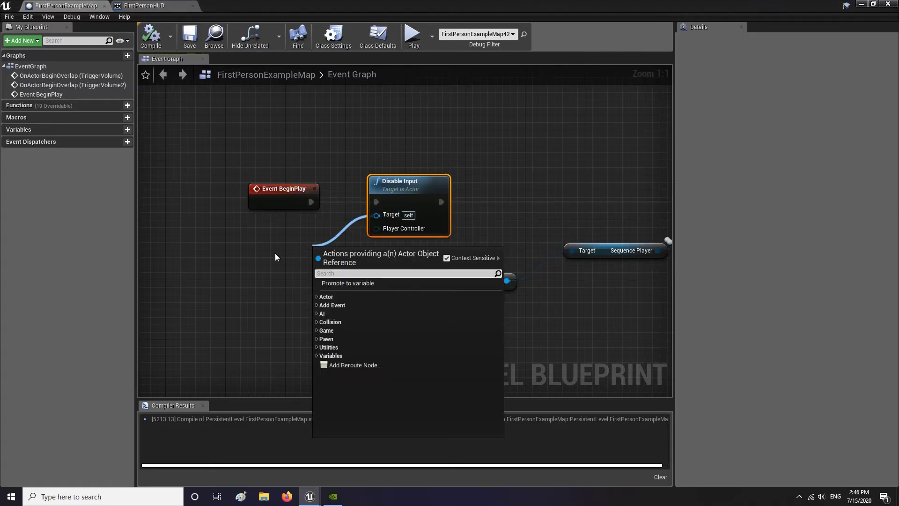
type("get player")
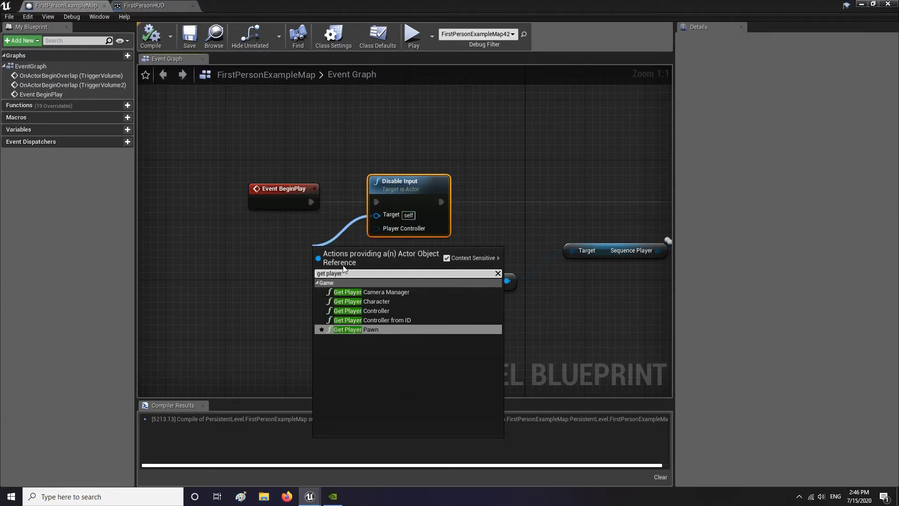
left_click(374, 301)
left_click_drag(386, 227, 335, 295)
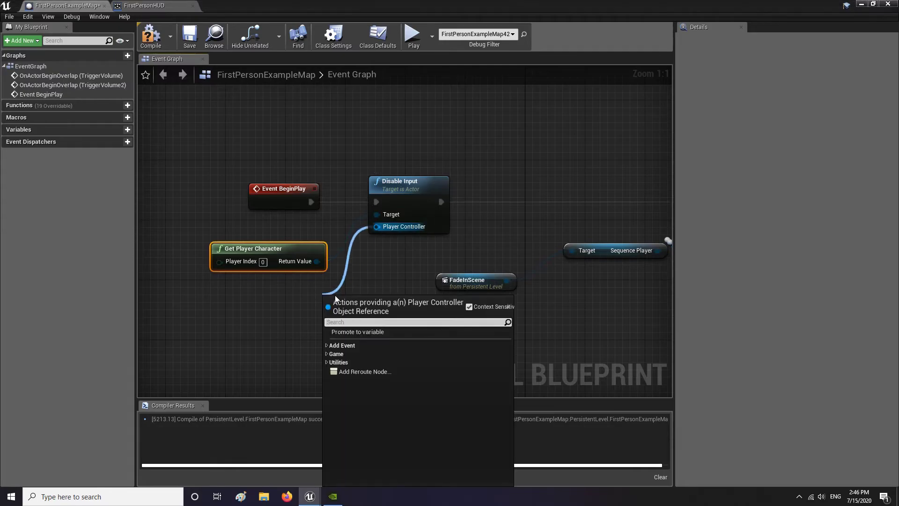
type("get player")
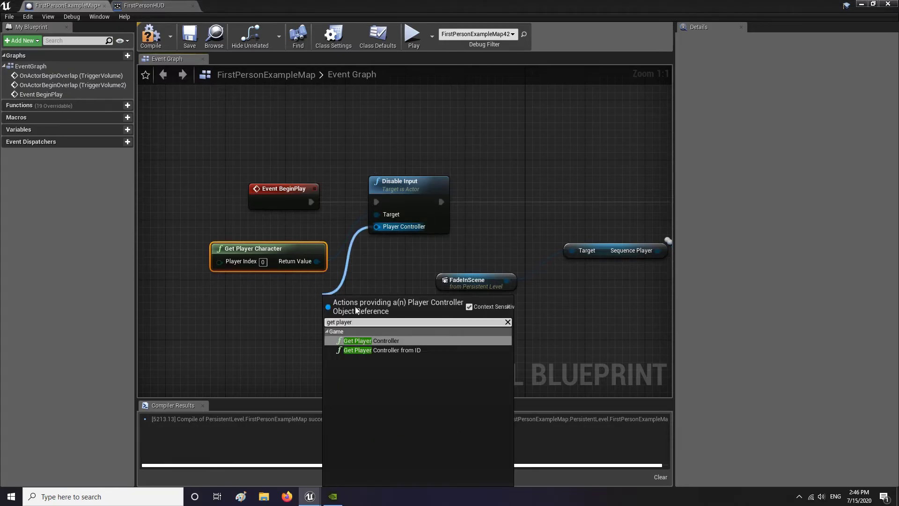
left_click(375, 341)
left_click_drag(368, 301, 236, 299)
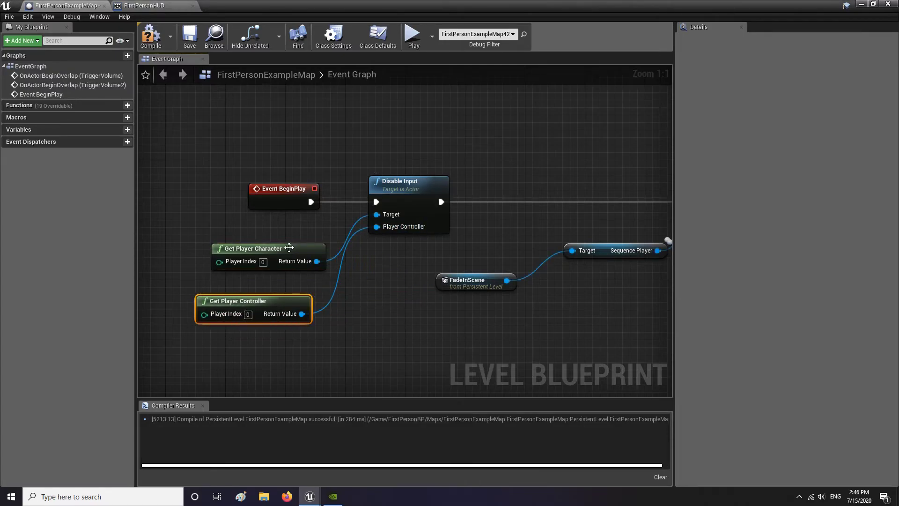
Step: Shift the FadeInScene, Sequence Player and Play nodes farther away from Disable Input
right_click_drag(534, 305, 402, 301)
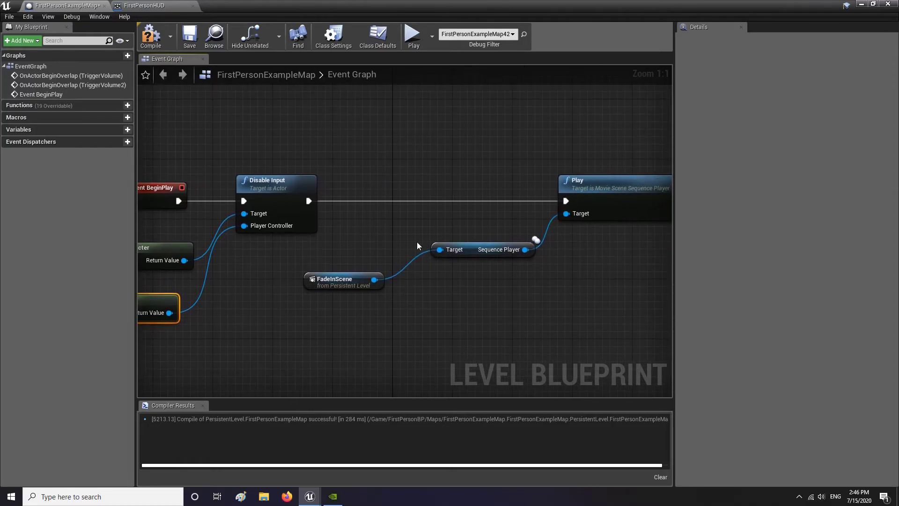
right_click_drag(536, 306, 524, 283)
left_click_drag(601, 295, 502, 214)
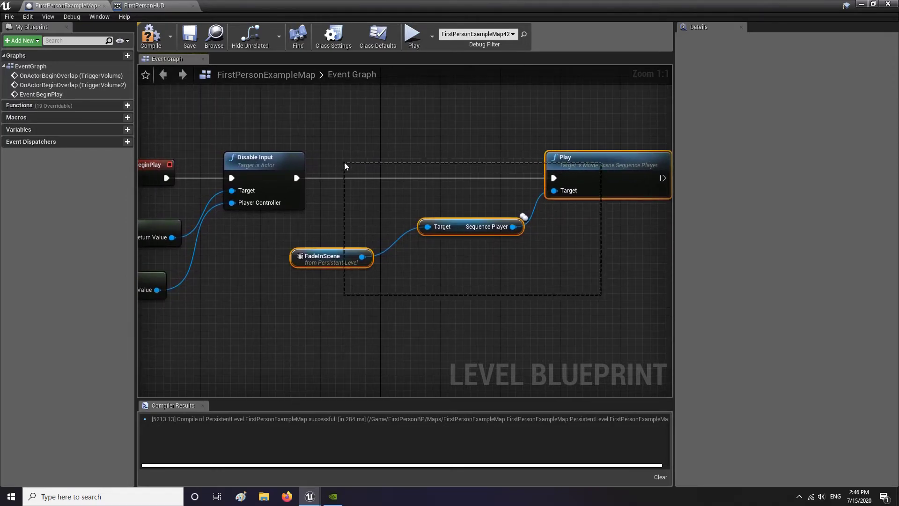
left_click_drag(590, 174, 612, 174)
right_click_drag(344, 271, 428, 234)
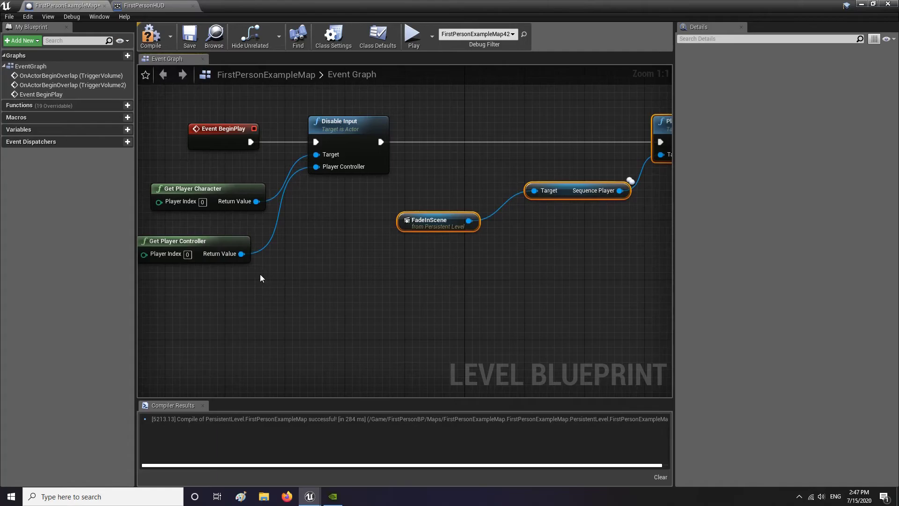
left_click_drag(242, 253, 434, 294)
type("enbl")
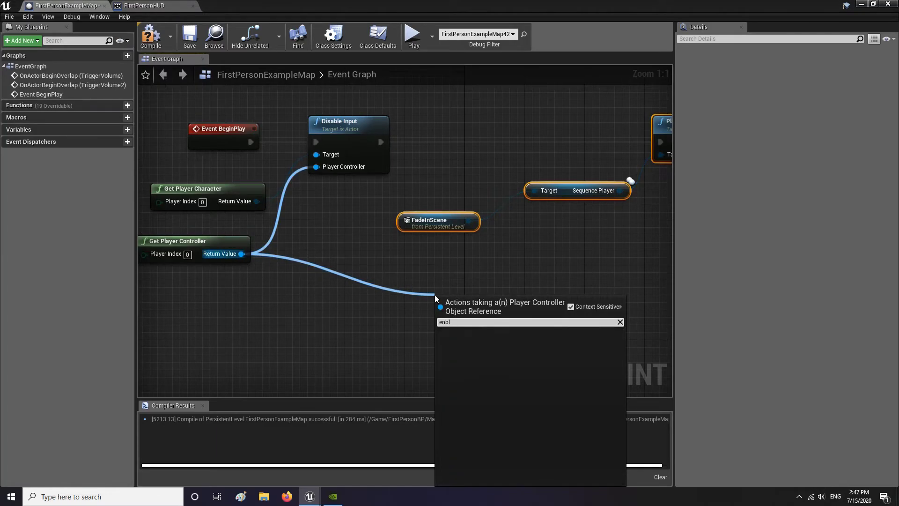
key("BackSpace")
type("a")
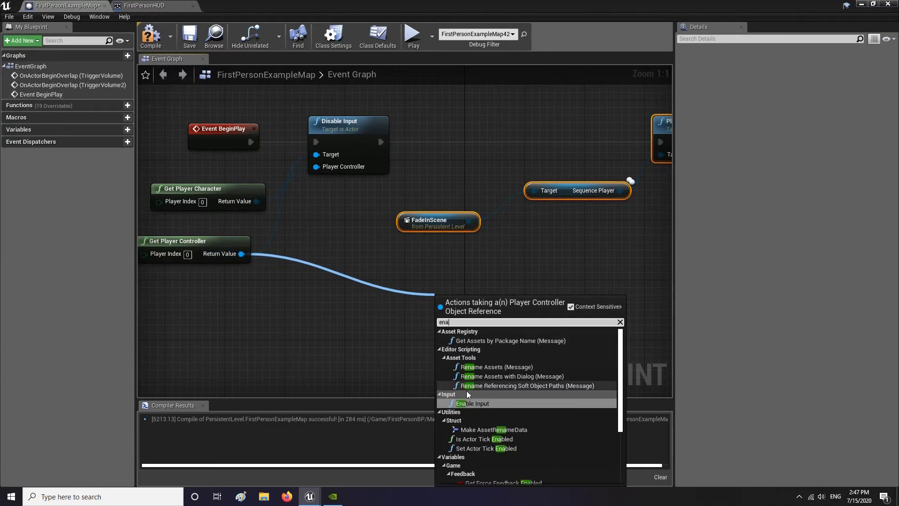
left_click(325, 319)
right_click_drag(267, 216, 344, 269)
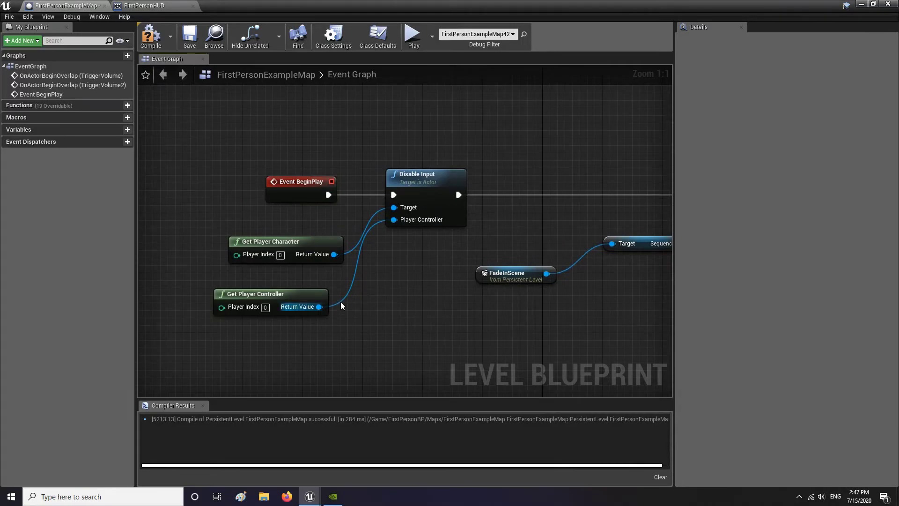
left_click_drag(319, 306, 405, 273)
type("get hu")
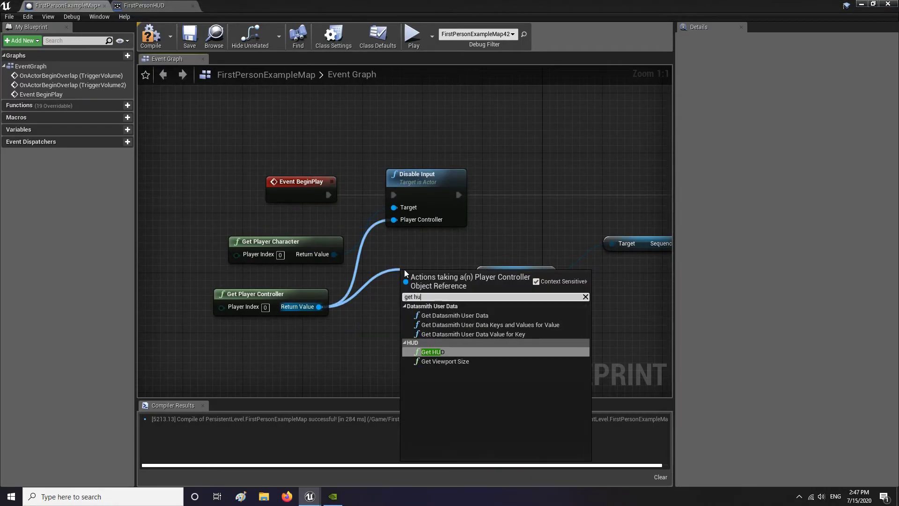
type("d")
left_click(445, 324)
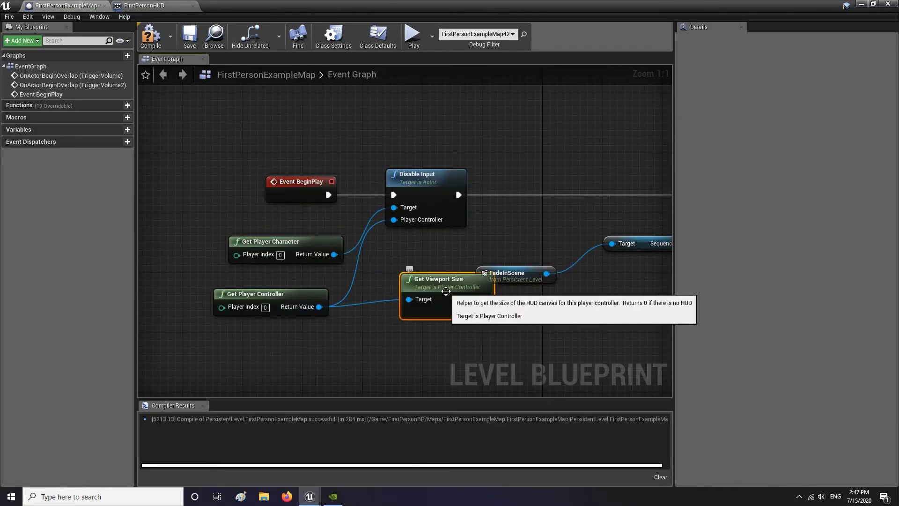
key("ctrl+z")
Step: Add a Get HUD node targeting the Get Player Controller return value
left_click_drag(320, 308, 371, 289)
type("get hud")
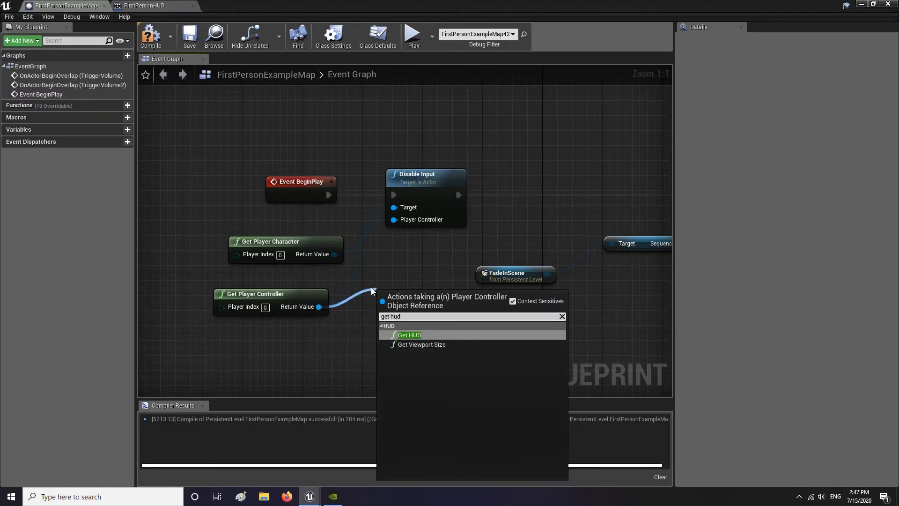
key("Return")
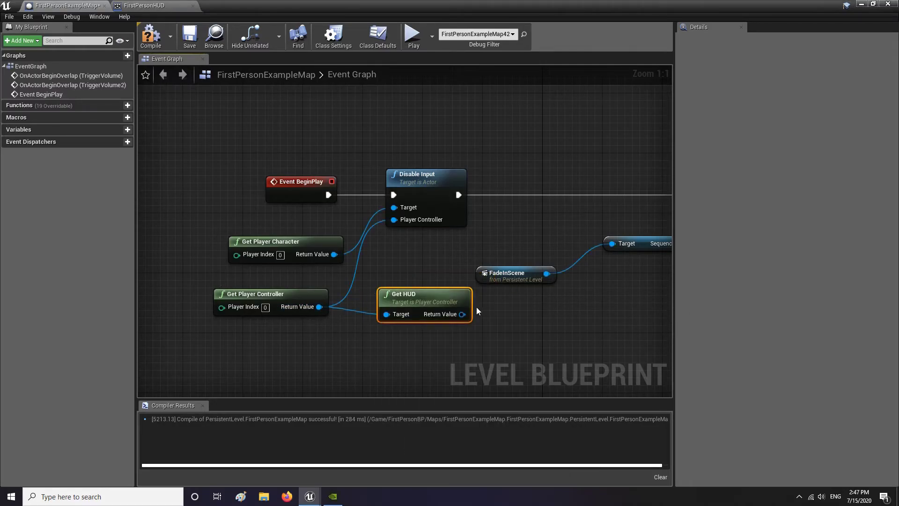
Step: Cast Get HUD's return value to FirstPersonHUD directly after Disable Input, align the nodes, and compile and save the level blueprint
left_click_drag(504, 235, 511, 219)
type("cast to")
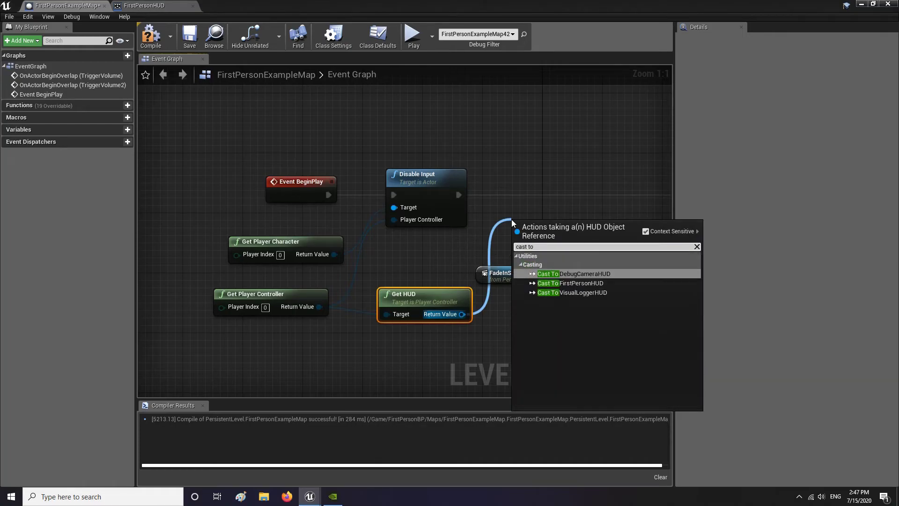
left_click(580, 283)
left_click_drag(561, 227, 577, 167)
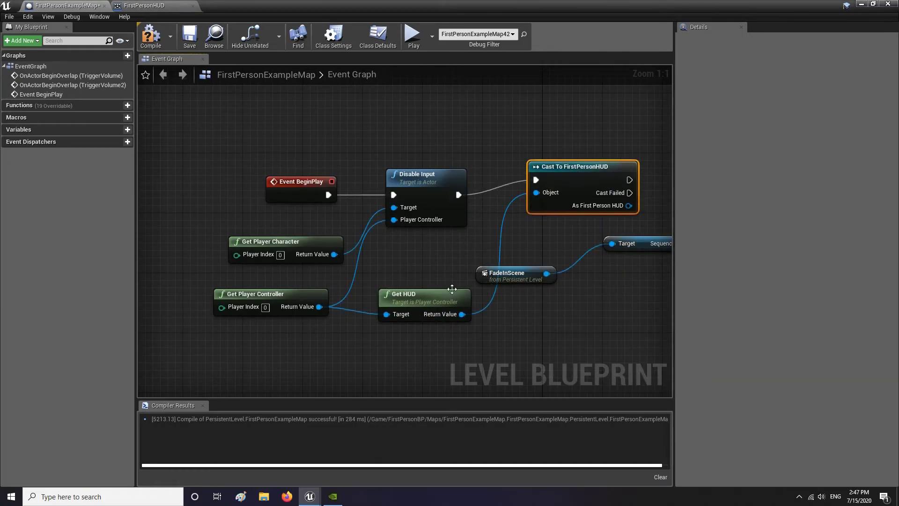
left_click_drag(452, 289, 445, 236)
left_click_drag(569, 182, 546, 197)
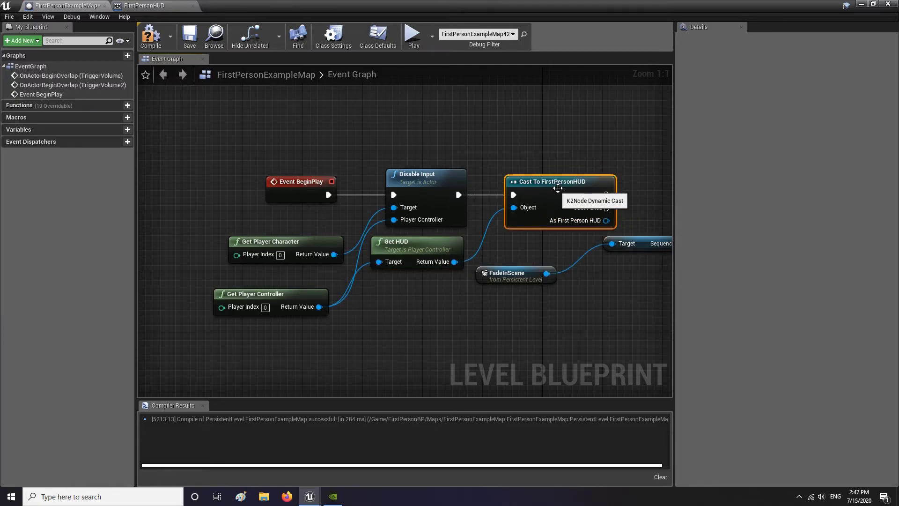
left_click(144, 6)
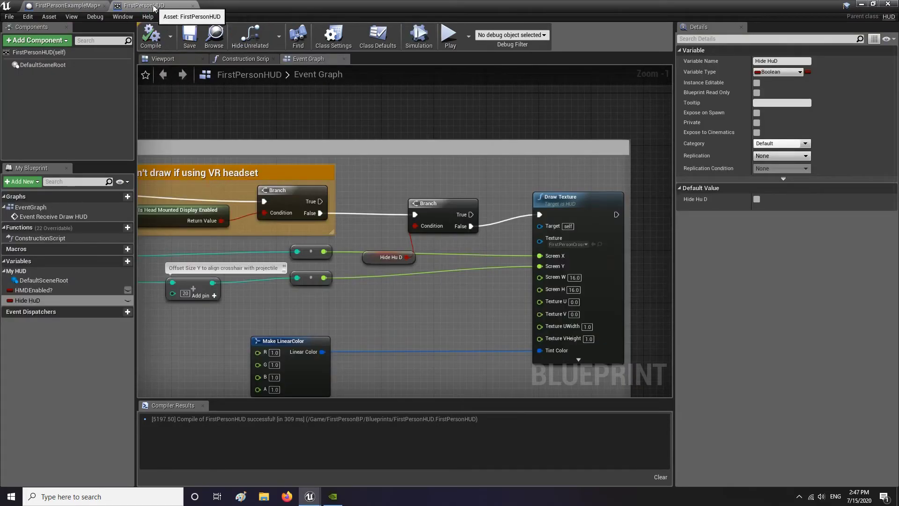
left_click(77, 7)
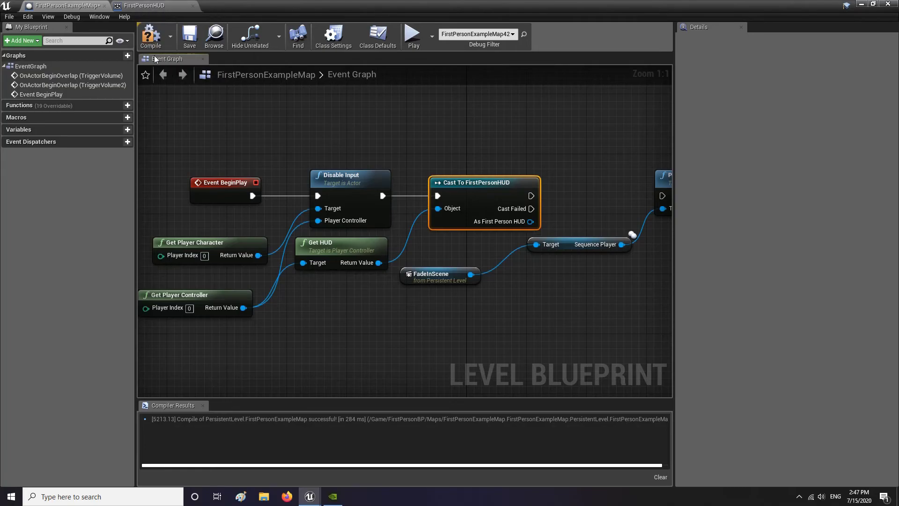
left_click(189, 40)
Step: Move the Play, Sequence Player and FadeInScene nodes farther from the cast, with FadeInScene lowered beneath it
right_click_drag(566, 152, 312, 118)
left_click_drag(518, 277, 355, 159)
left_click_drag(469, 161, 506, 161)
left_click_drag(178, 240, 214, 270)
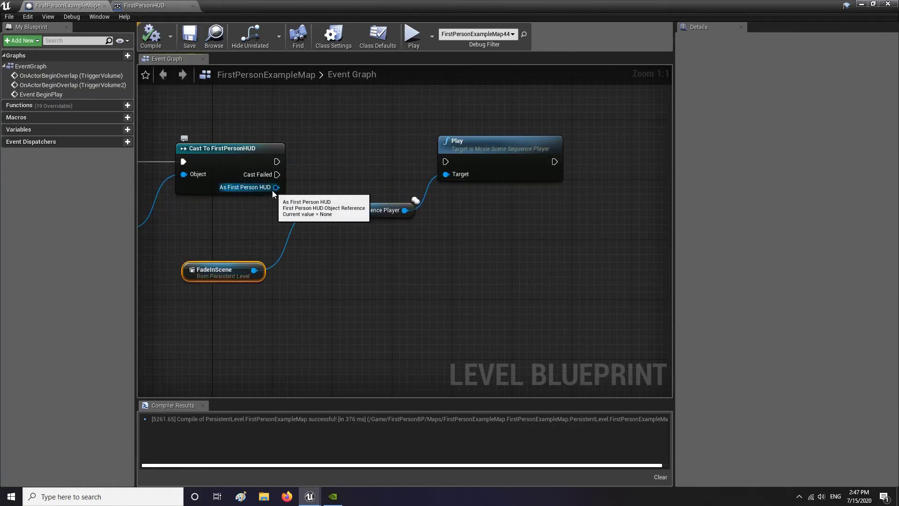
Step: Set Hide HuD to true on the As First Person HUD output, run it right after the cast, and compile and save
left_click_drag(278, 188, 316, 175)
type("set hide")
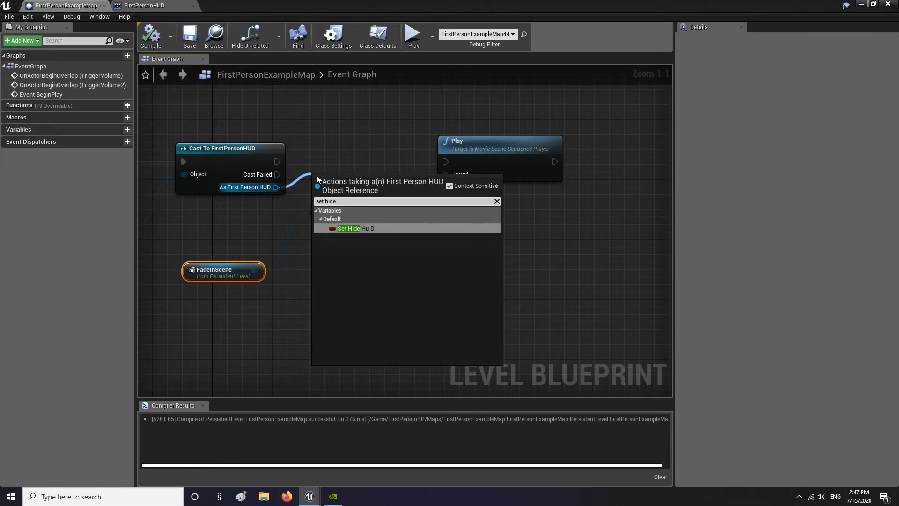
left_click(356, 229)
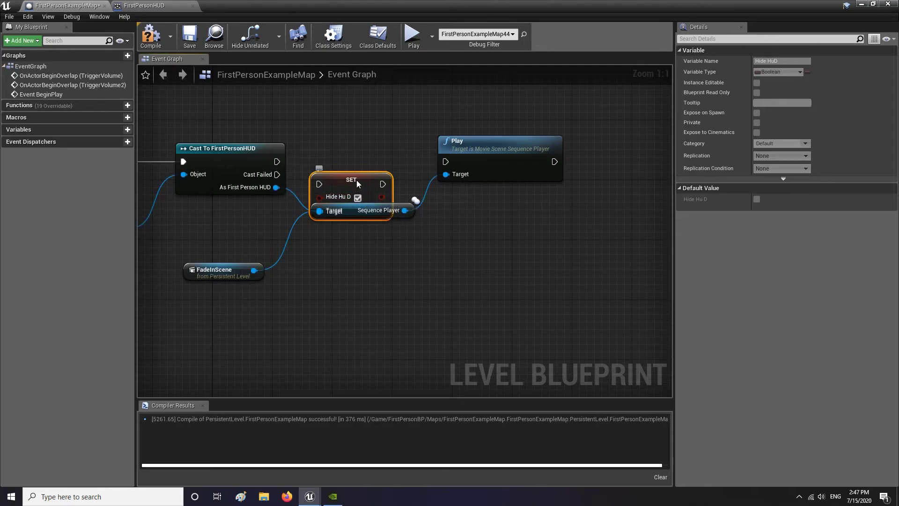
left_click_drag(357, 183, 347, 152)
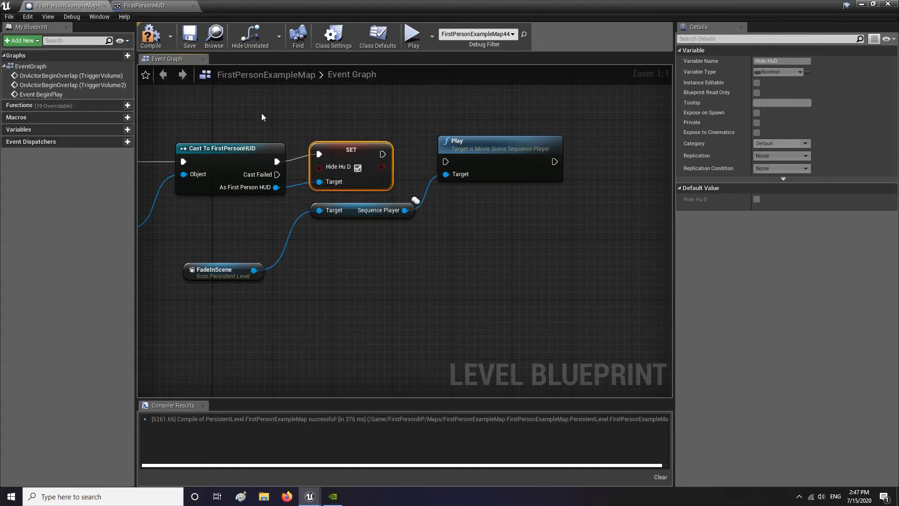
left_click(189, 39)
Step: Place Sequence Player below the Hide HuD SET node, wire SET's execution output into Play, and save the blueprint
left_click_drag(484, 257, 327, 240)
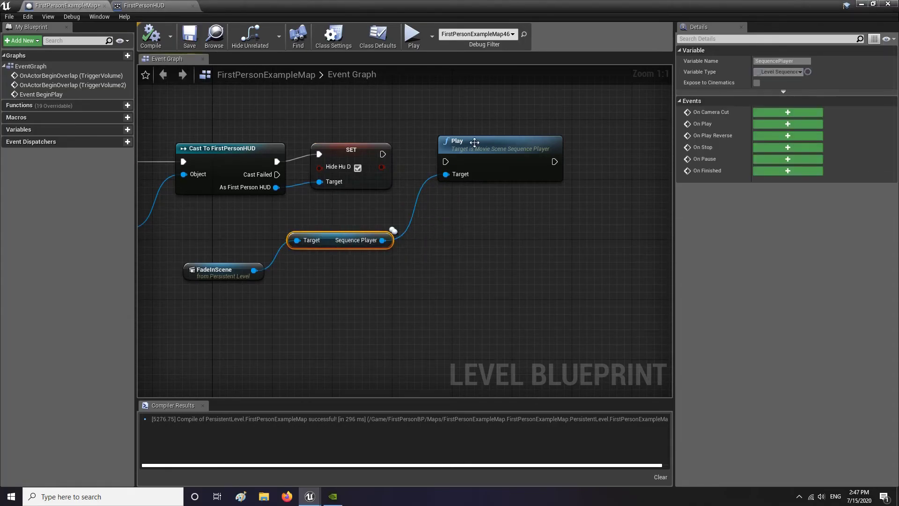
mouse_move(475, 142)
left_mouse_down()
mouse_move(504, 150)
mouse_move(477, 169)
mouse_move(458, 144)
left_mouse_up()
left_click(191, 36)
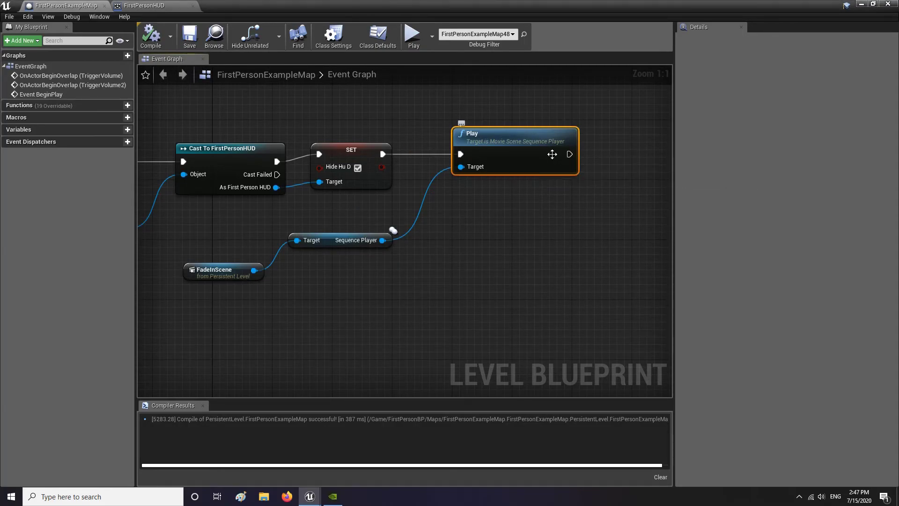
Step: Open the FadeInScene sequence from the Sequencer folder, examine where its timeline ends, and save
left_click(860, 4)
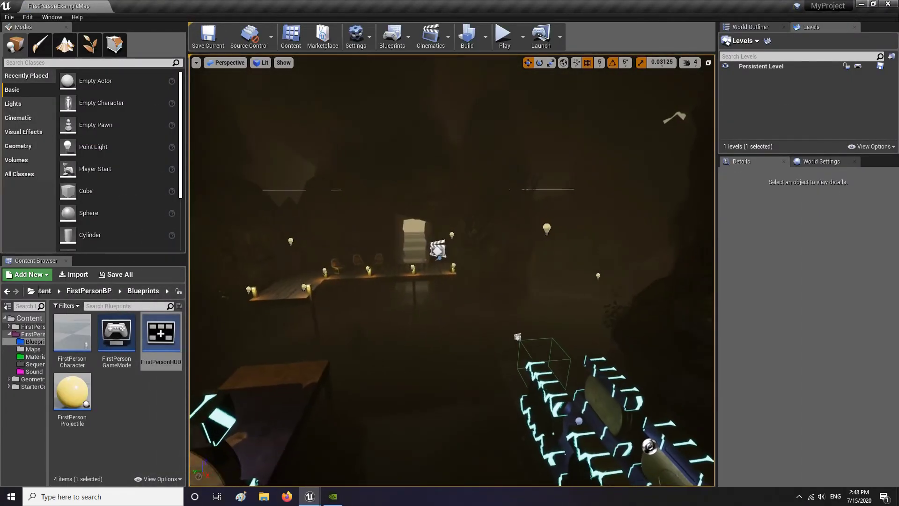
left_click(33, 364)
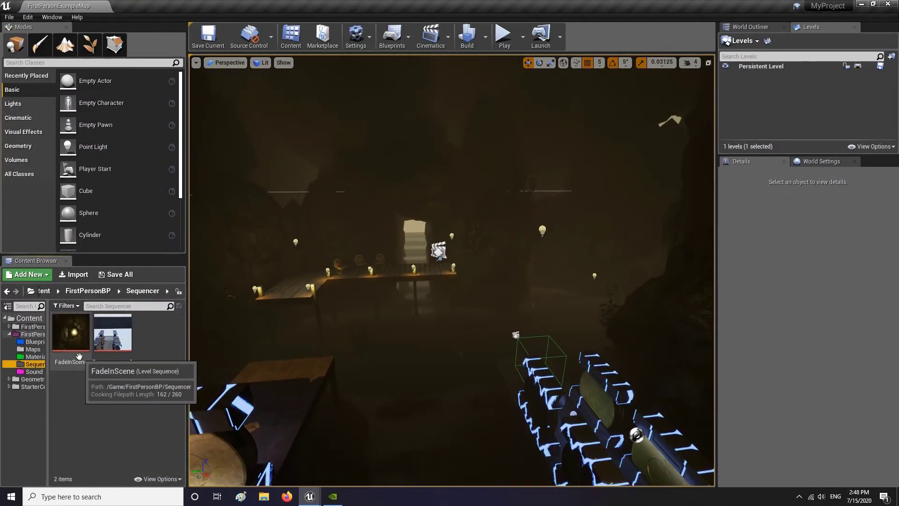
double_click(70, 333)
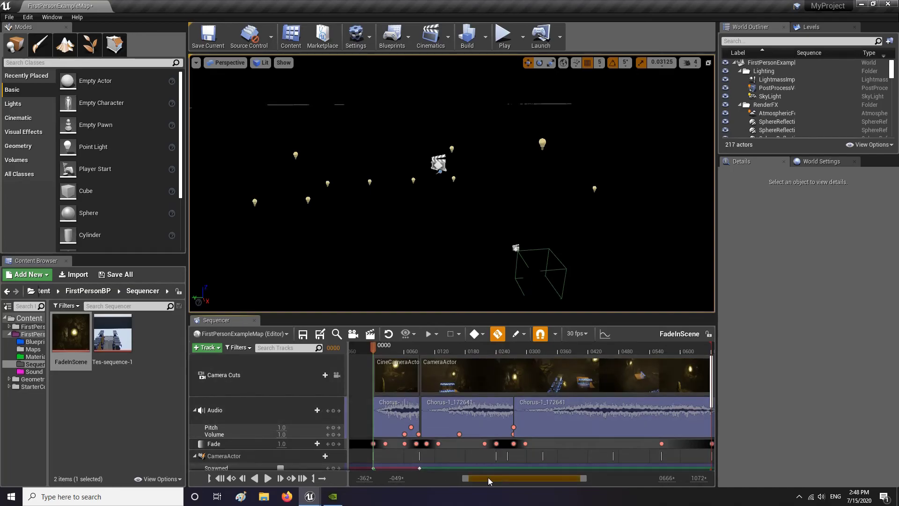
left_click_drag(508, 479, 553, 478)
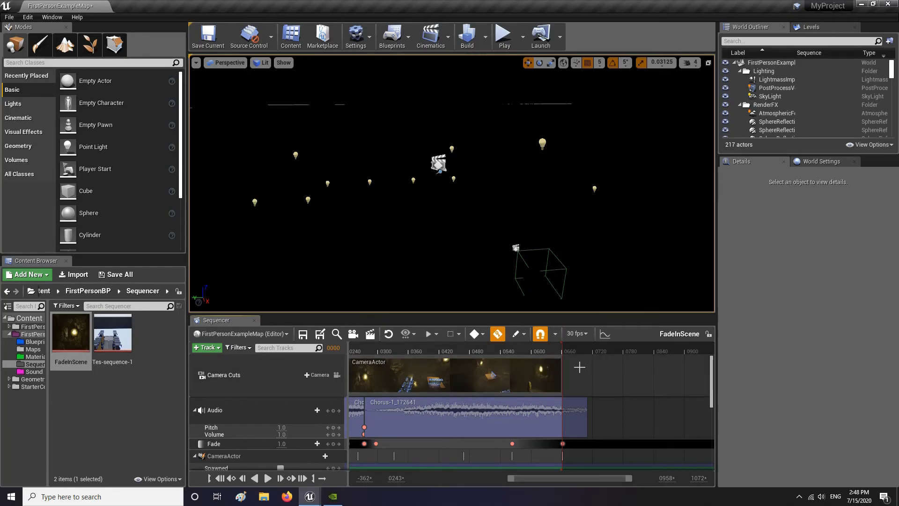
left_click_drag(599, 482, 560, 480)
key("ctrl+s")
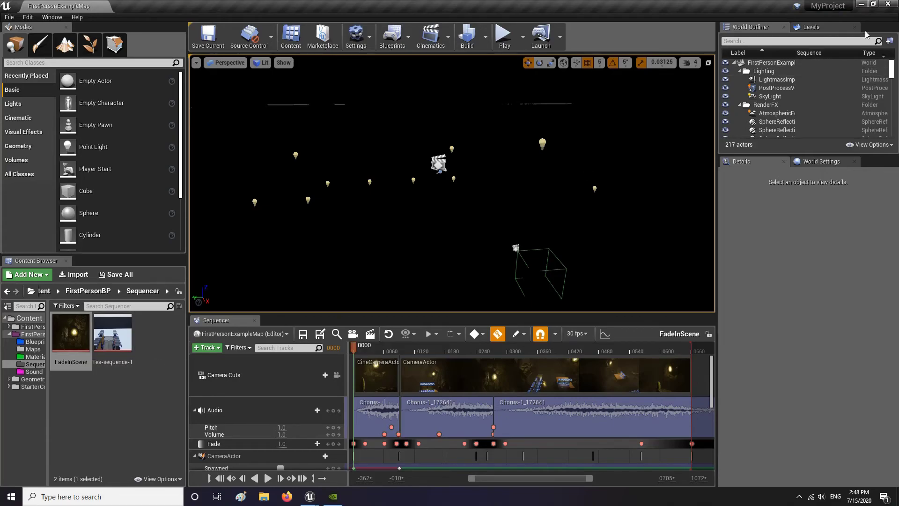
Step: Return to the level blueprint and add a Delay node after Play with a Duration of 22.0, aligned with Play
left_click(815, 26)
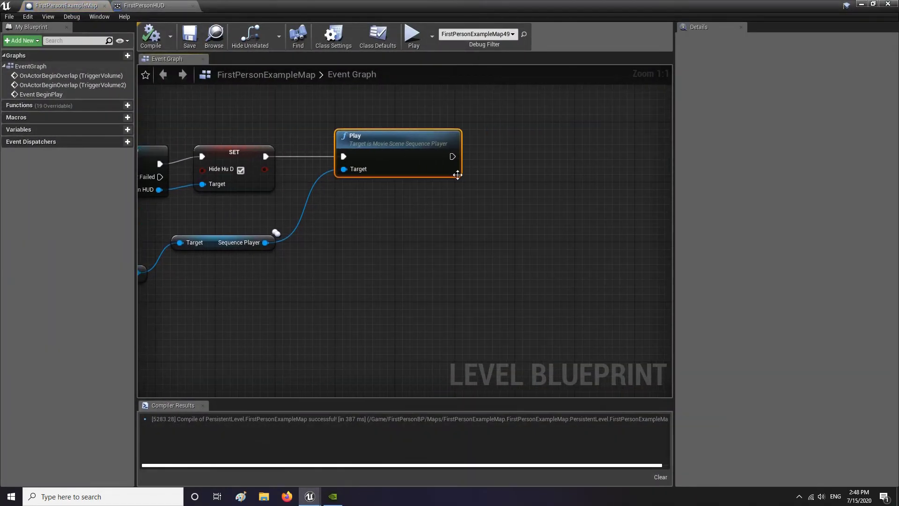
left_click_drag(508, 171, 511, 171)
type("delay")
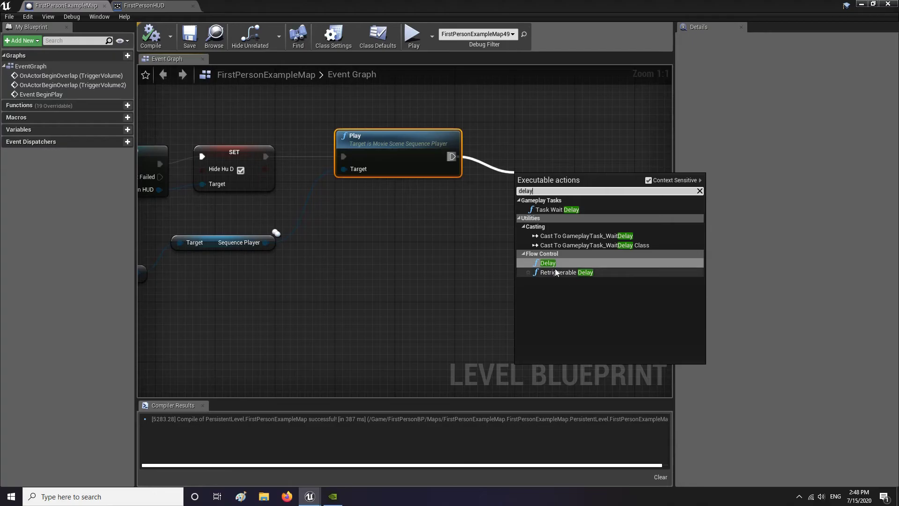
left_click(558, 260)
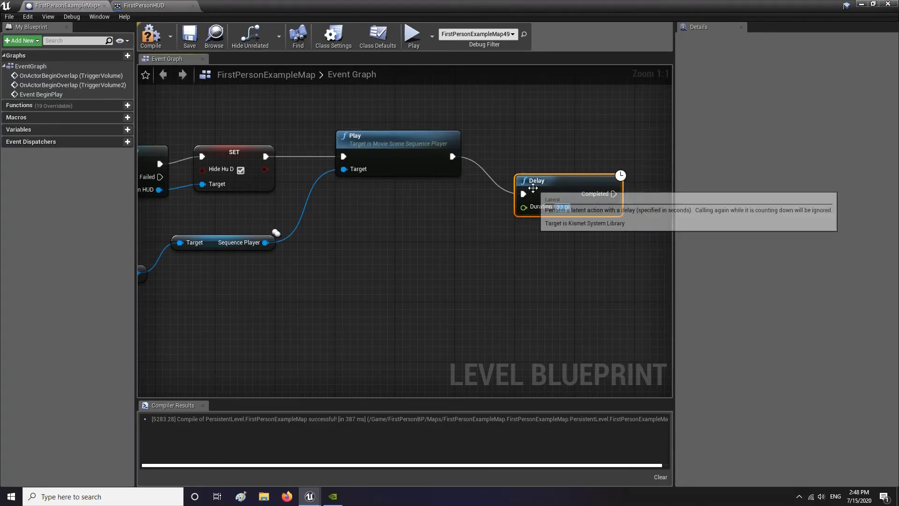
left_click_drag(532, 187, 510, 151)
scroll(511, 151, "down", 3)
right_click_drag(316, 137, 385, 141)
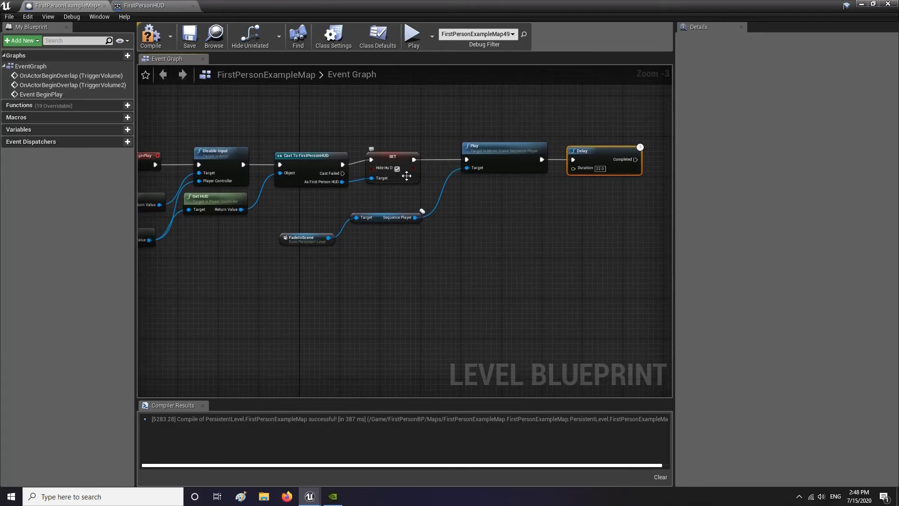
Step: Extend the cast's As First Person HUD output to a reroute node placed below and beyond the Delay node
right_click_drag(361, 199, 262, 186)
left_click_drag(242, 171, 546, 185)
type("rer")
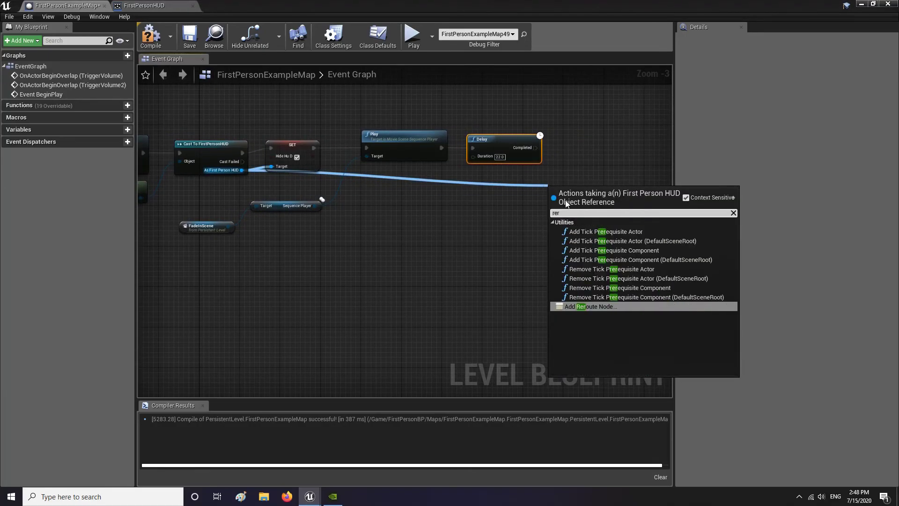
left_click(594, 306)
Step: Add a Set Hide HuD node from the reroute node, leave it unchecked, and run it from the Delay's Completed output
scroll(579, 188, "up", 3)
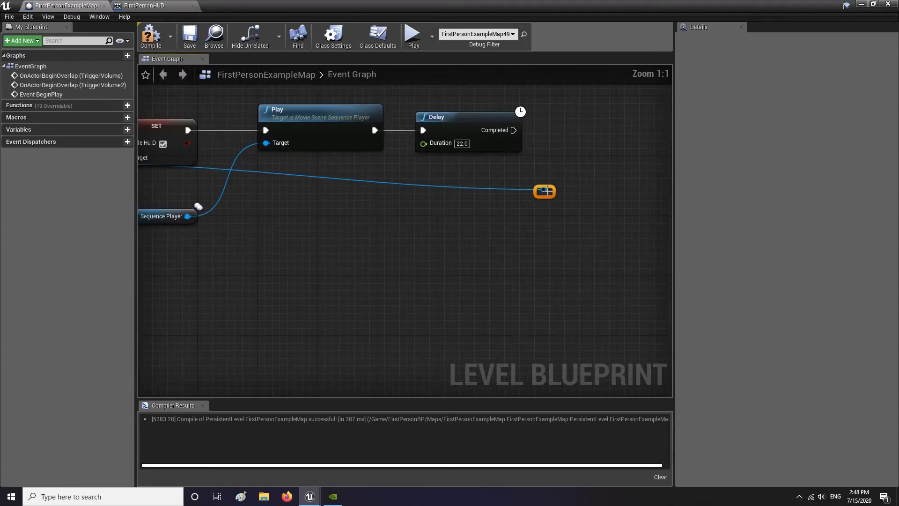
left_click_drag(575, 157, 575, 157)
type("set hide")
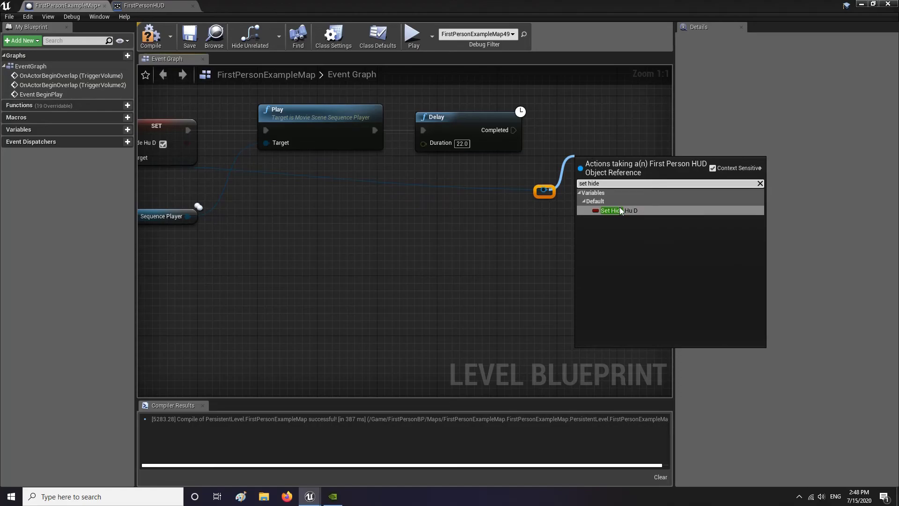
left_click(620, 211)
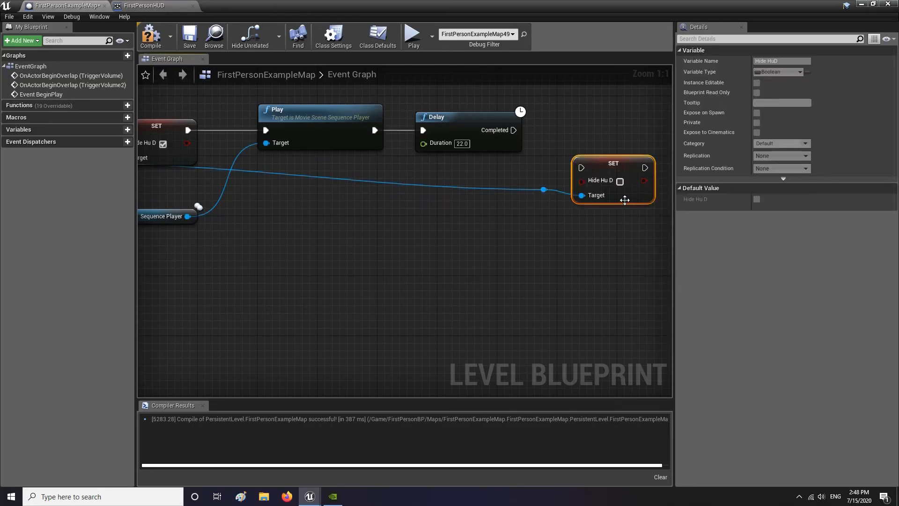
left_click_drag(620, 188, 612, 122)
Step: Copy the Get Player Character and Get Player Controller nodes and paste the duplicates near the final SET node
scroll(612, 121, "down", 3)
right_click_drag(204, 203, 313, 194)
right_click_drag(231, 220, 341, 218)
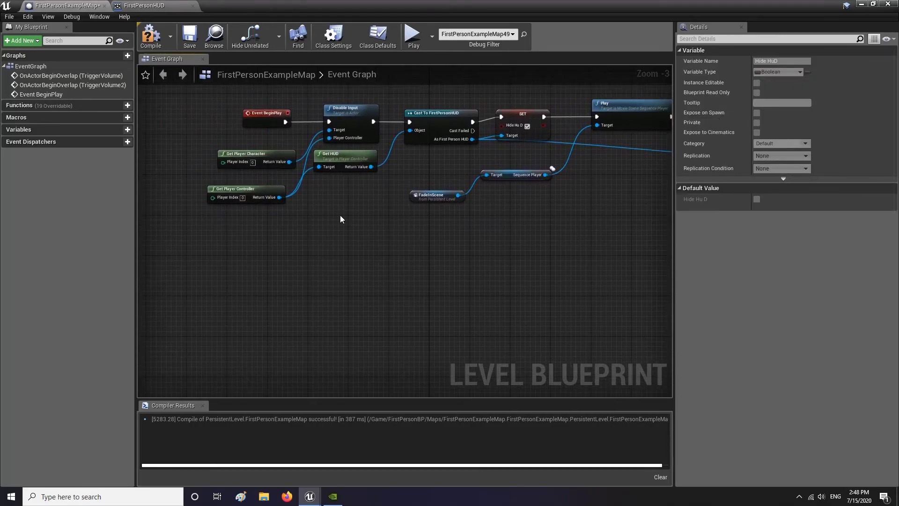
left_click_drag(341, 218, 273, 159)
right_click_drag(470, 215, 228, 254)
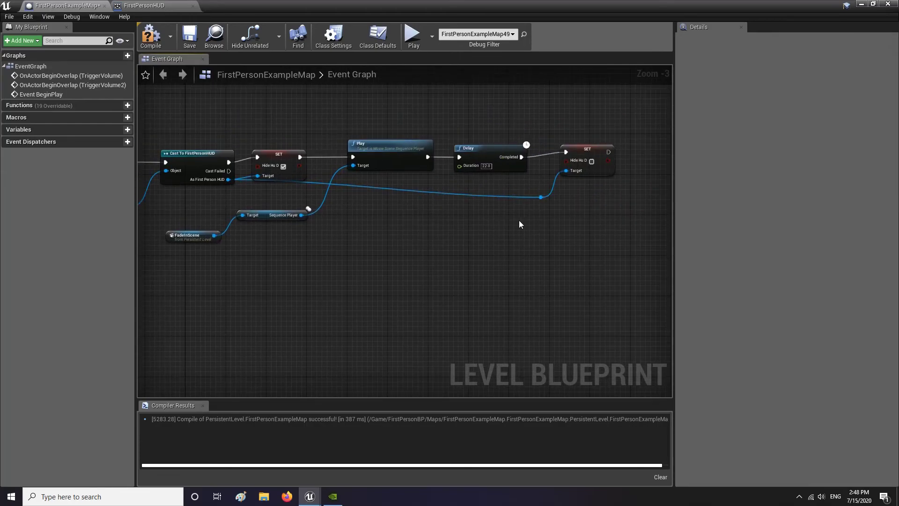
key("ctrl+v")
Step: Add Enable Input from the pasted Get Player Character, run it after SET, and connect Get Player Controller to its Player Controller input
right_click_drag(595, 225, 448, 225)
scroll(453, 224, "up", 3)
left_click_drag(451, 214, 554, 97)
type("ena")
key("Return")
left_click_drag(457, 116, 465, 116)
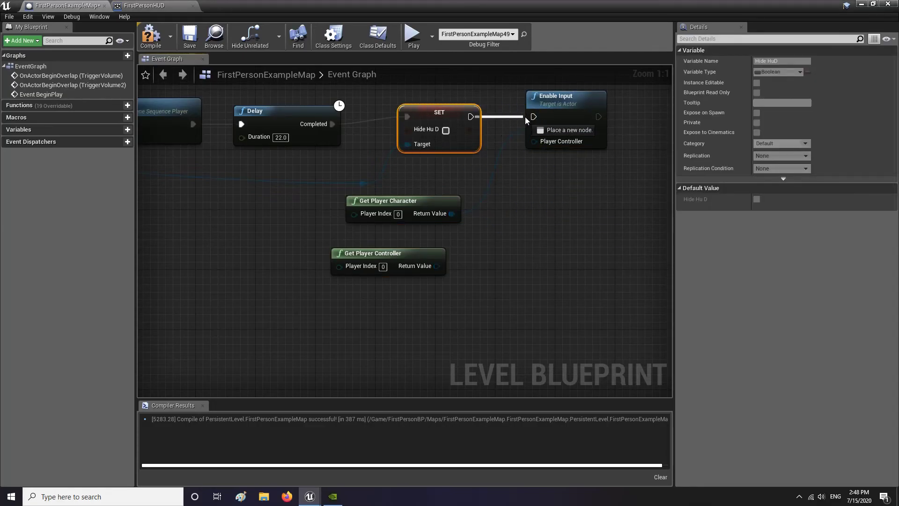
left_click_drag(436, 266, 533, 141)
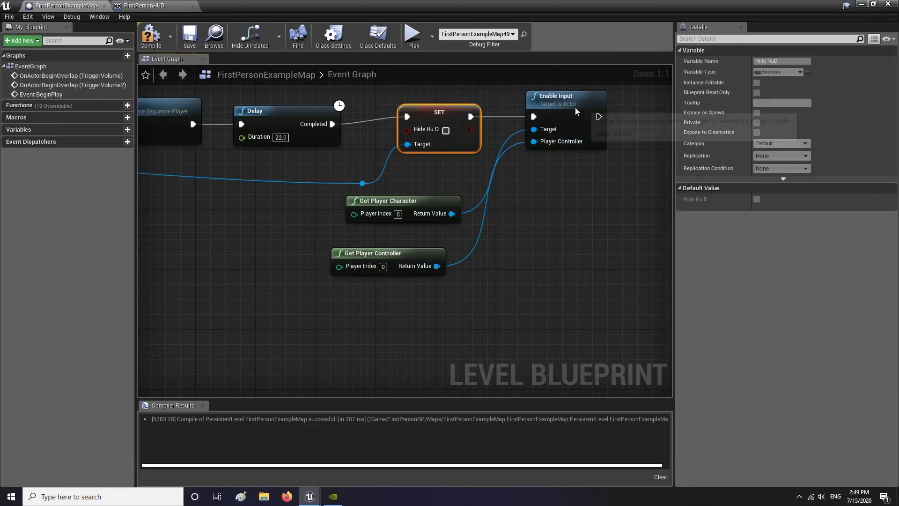
Step: Shift the Enable Input node slightly away from SET, and compile and save the level blueprint
left_click_drag(576, 107, 588, 104)
scroll(588, 104, "down", 2)
right_click_drag(356, 156, 512, 207)
left_click(189, 35)
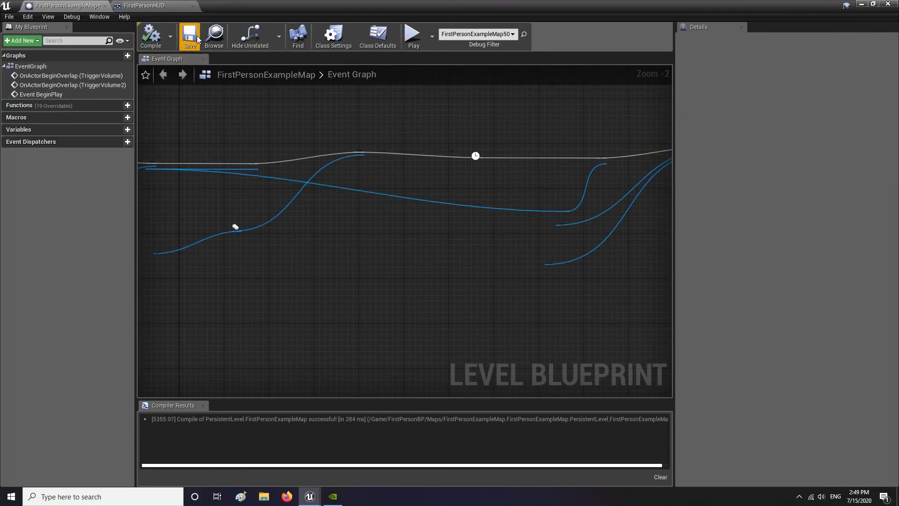
Step: Return to the level editor, close the Sequencer, and play the level in the full-screen viewport
left_click(859, 4)
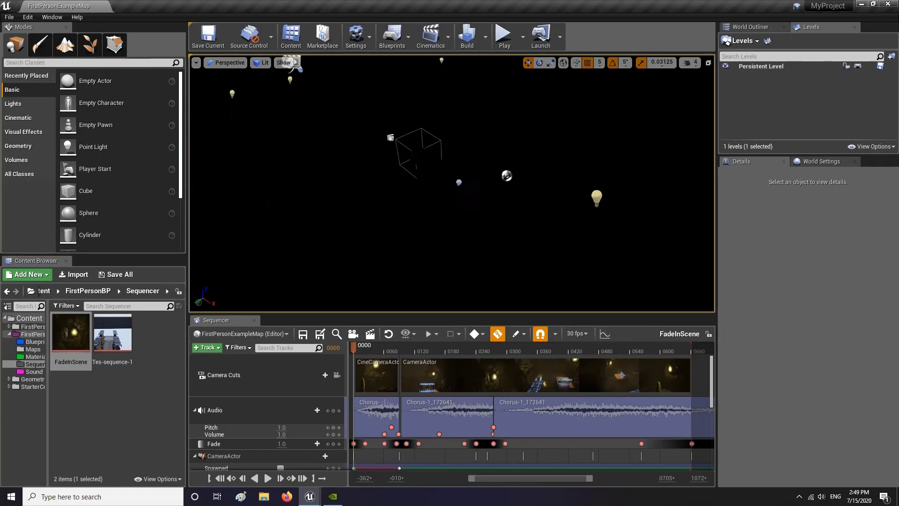
left_click(254, 320)
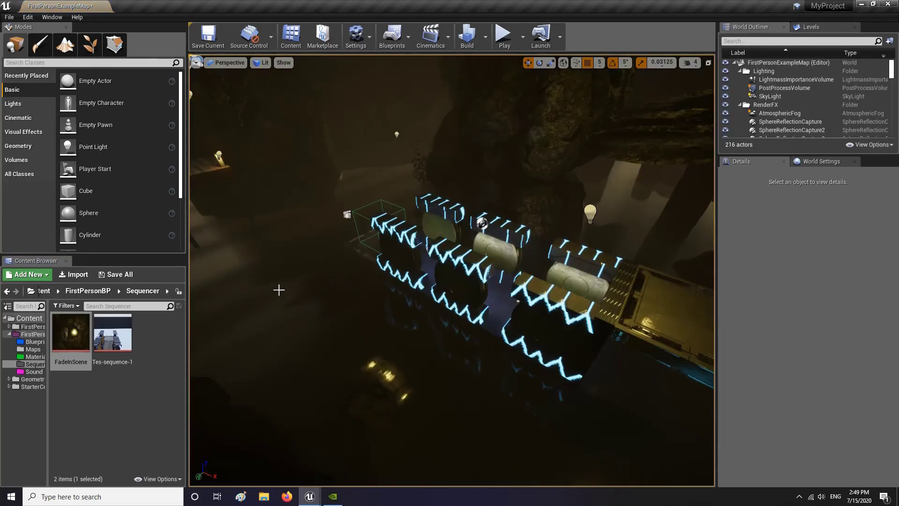
right_click_drag(279, 289, 271, 258)
right_click_drag(469, 210, 328, 210)
key("F11")
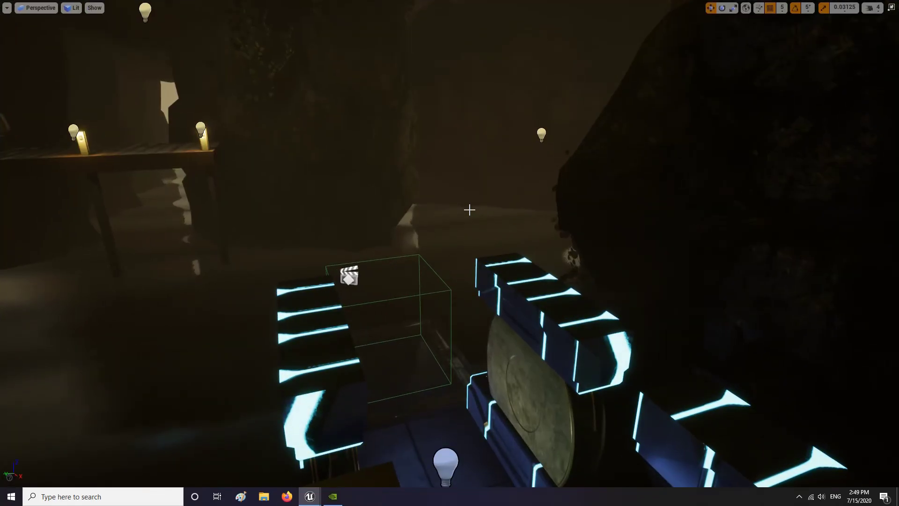
key("alt+p")
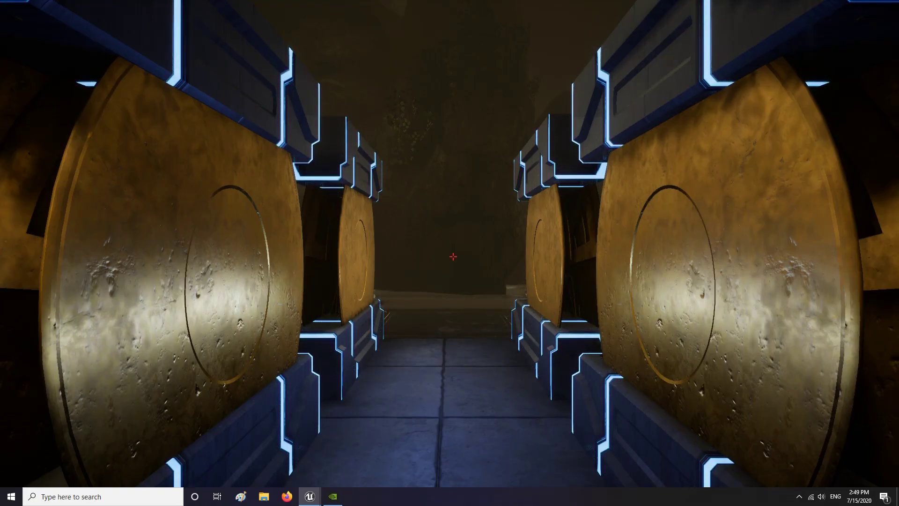
Step: Walk and jump around the platforms after the intro sequence to check player movement and the HUD crosshair
left_click(522, 279)
key("w")
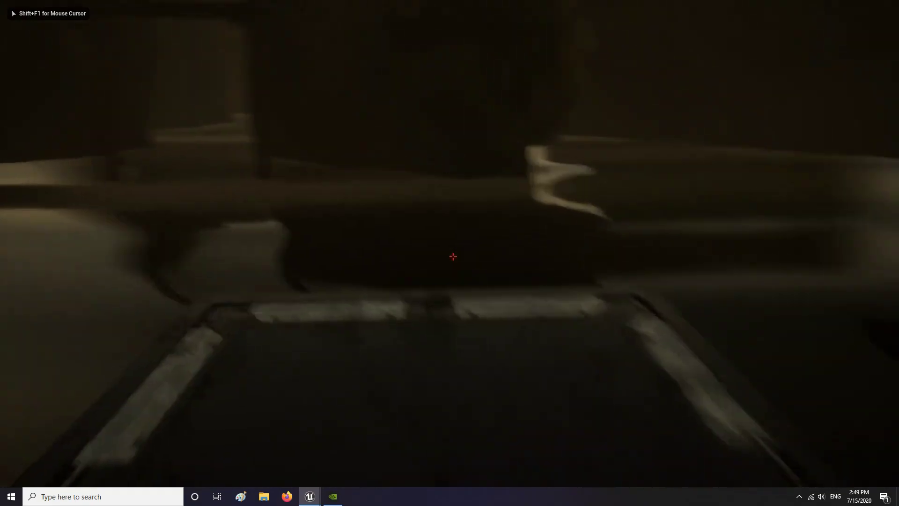
key("w")
key("space")
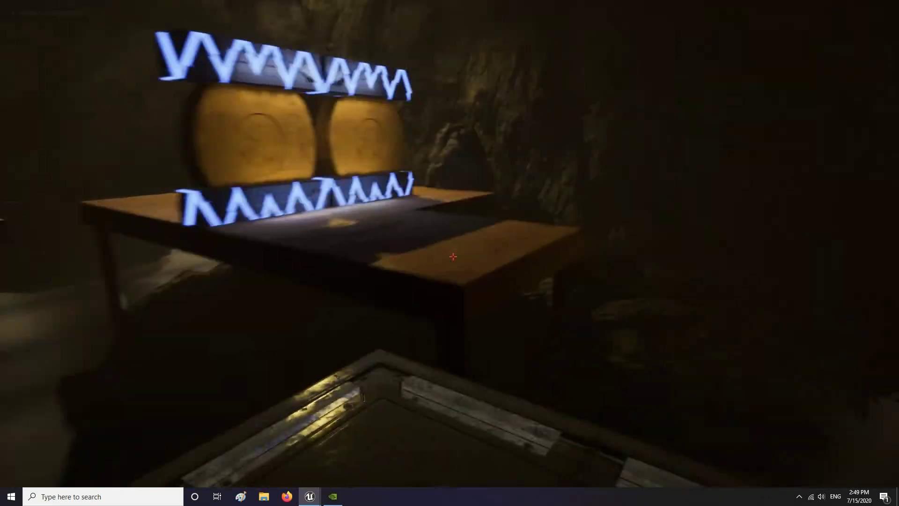
key("w")
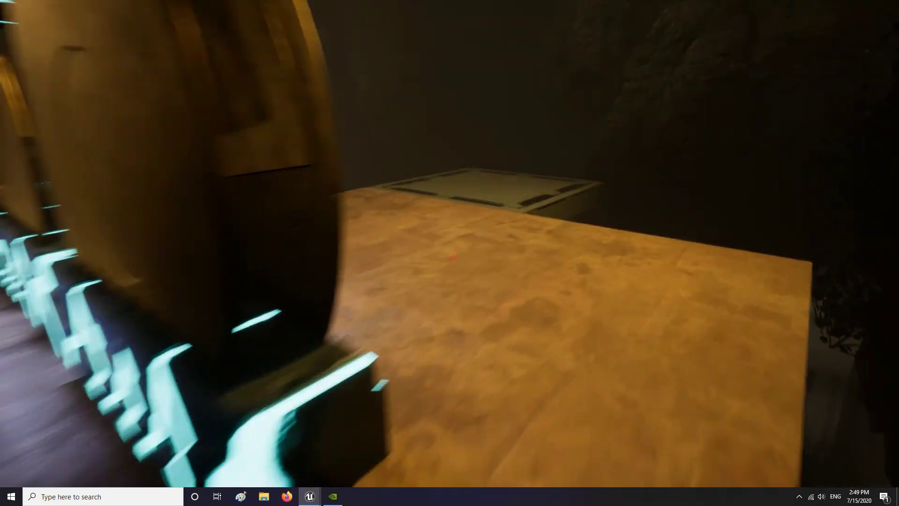
key("w")
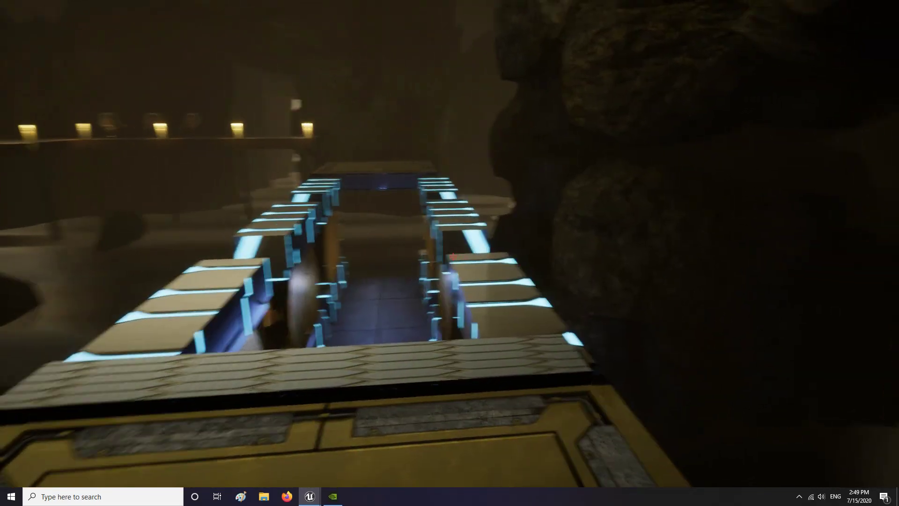
key("w")
key("w")
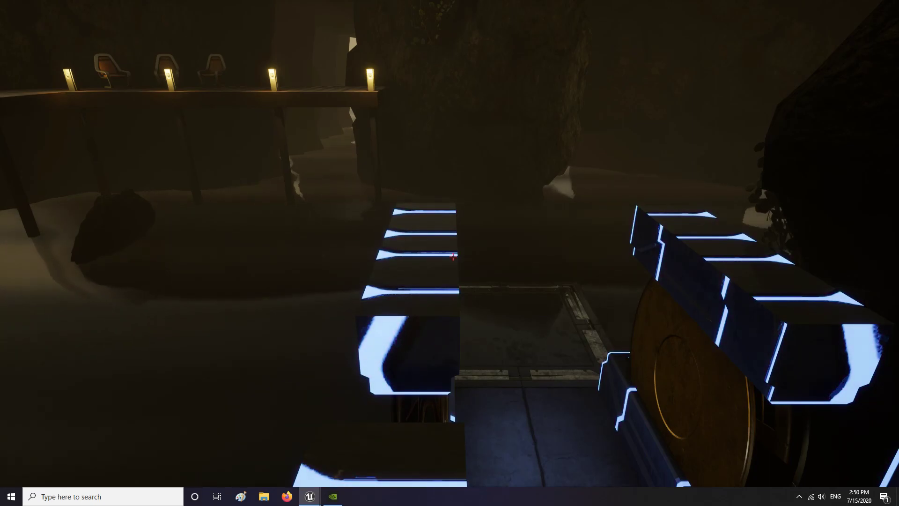
key("d")
key("w")
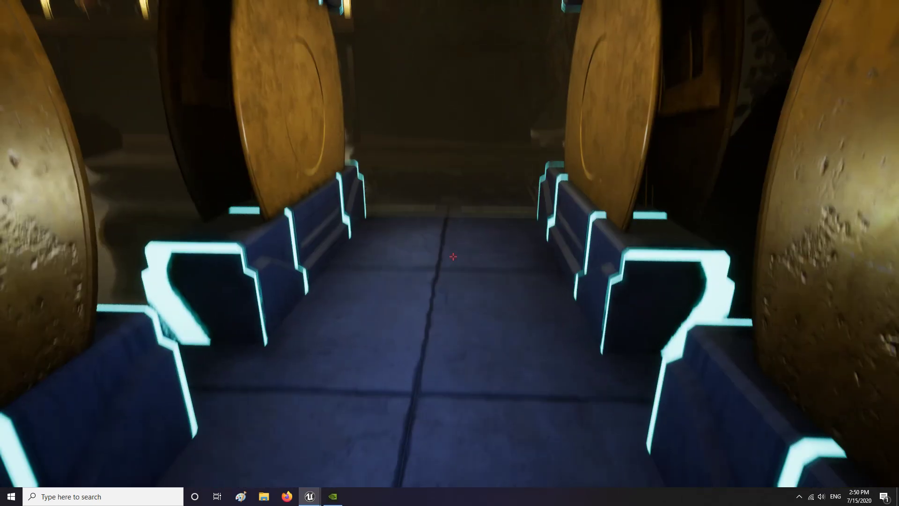